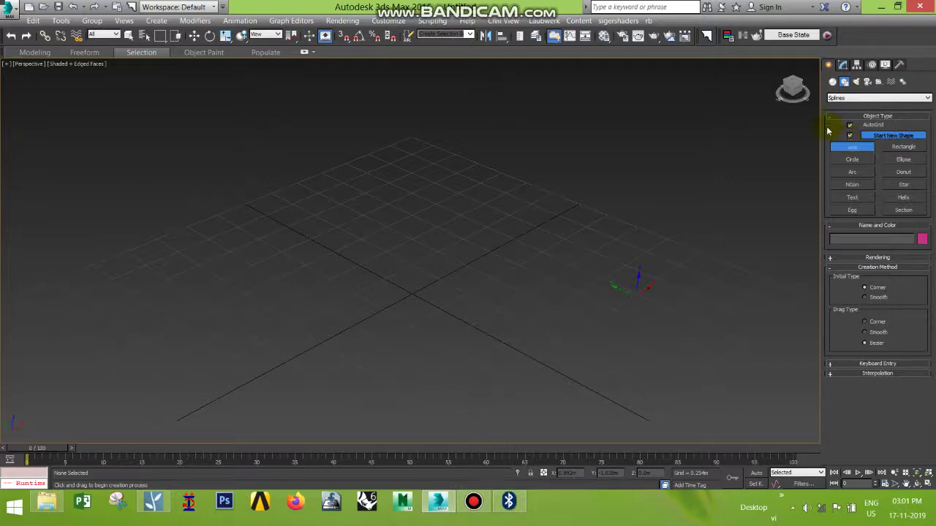
Draw an open spline line with nine corner points across the middle of the grid
{"action": "left_click", "coordinate": [870, 149]}
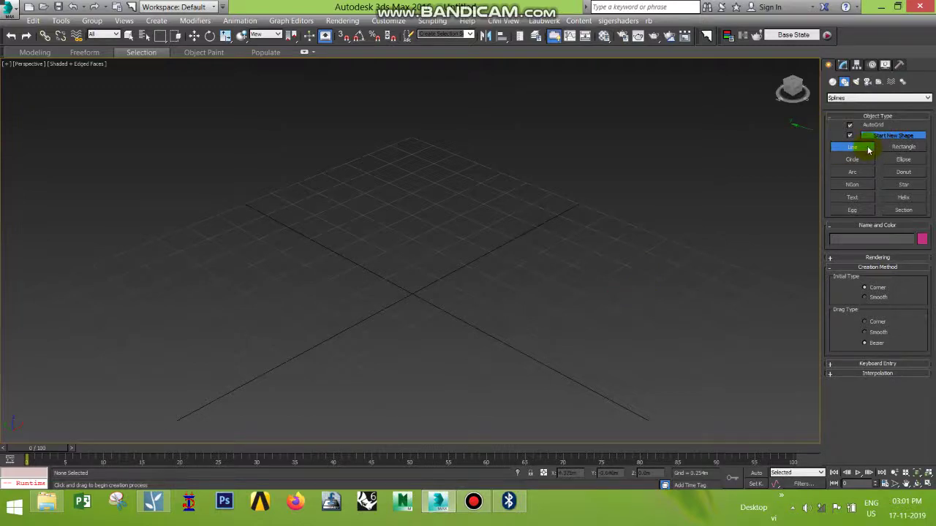
{"action": "left_click", "coordinate": [283, 262]}
{"action": "left_click", "coordinate": [377, 226]}
{"action": "left_click", "coordinate": [502, 275]}
{"action": "left_click", "coordinate": [525, 340]}
{"action": "left_click", "coordinate": [351, 378]}
{"action": "left_click", "coordinate": [269, 343]}
{"action": "left_click", "coordinate": [250, 293]}
{"action": "left_click", "coordinate": [179, 293]}
{"action": "left_click", "coordinate": [173, 368]}
{"action": "right_click", "coordinate": [174, 368]}
Draw a rectangle about 1.01 by 1.22 m beside the line and a circle of about 0.73 m radius behind it
{"action": "left_click", "coordinate": [912, 149]}
{"action": "middle_click_drag", "start_coordinate": [584, 236], "coordinate": [479, 219]}
{"action": "left_click_drag", "start_coordinate": [597, 238], "coordinate": [608, 354]}
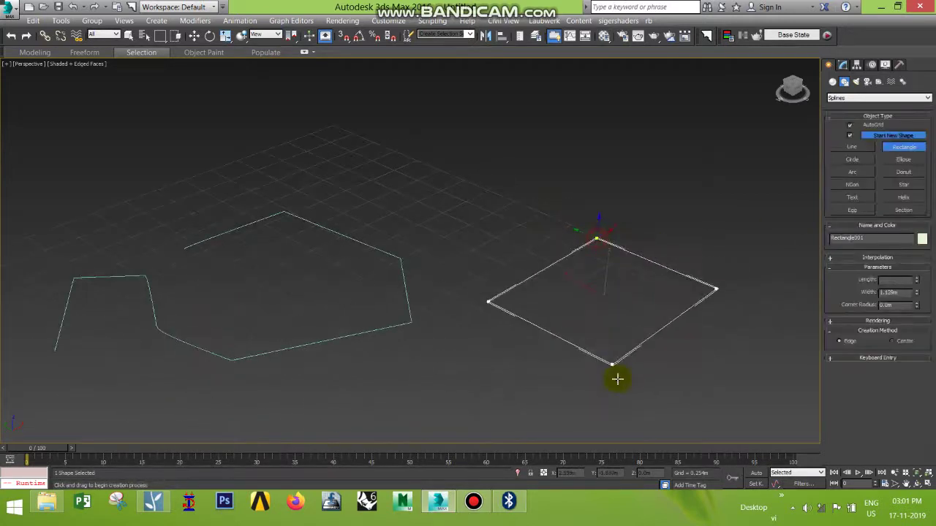
{"action": "left_click", "coordinate": [852, 159]}
{"action": "mouse_move", "coordinate": [585, 155]}
{"action": "left_mouse_down"}
{"action": "mouse_move", "coordinate": [770, 178]}
{"action": "mouse_move", "coordinate": [823, 263]}
{"action": "left_mouse_up"}
Draw an arc beside the circle and a six-point star with radii of about 0.85 m and 0.21 m behind the line
{"action": "left_click", "coordinate": [849, 176]}
{"action": "left_click", "coordinate": [819, 225]}
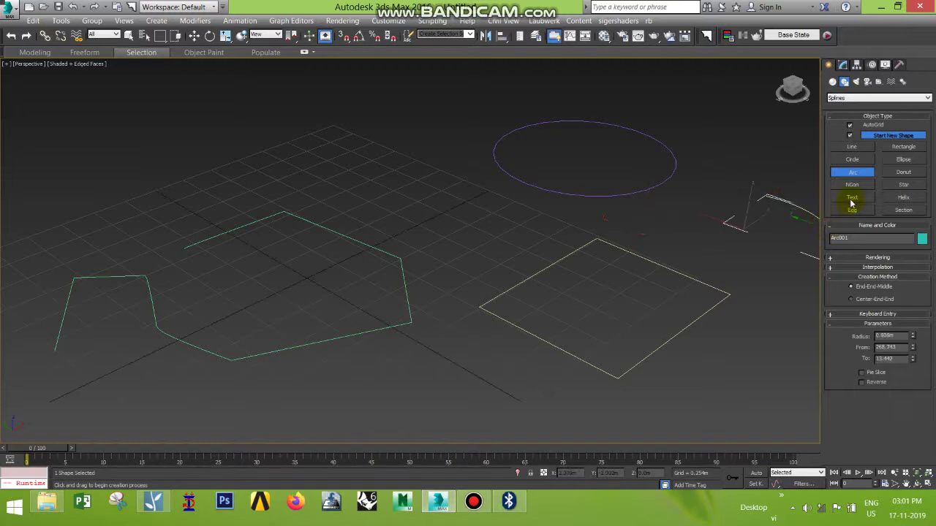
{"action": "left_click", "coordinate": [903, 185]}
{"action": "middle_click_drag", "start_coordinate": [399, 121], "coordinate": [468, 174]}
{"action": "left_click_drag", "start_coordinate": [468, 174], "coordinate": [491, 202]}
{"action": "left_click", "coordinate": [481, 178]}
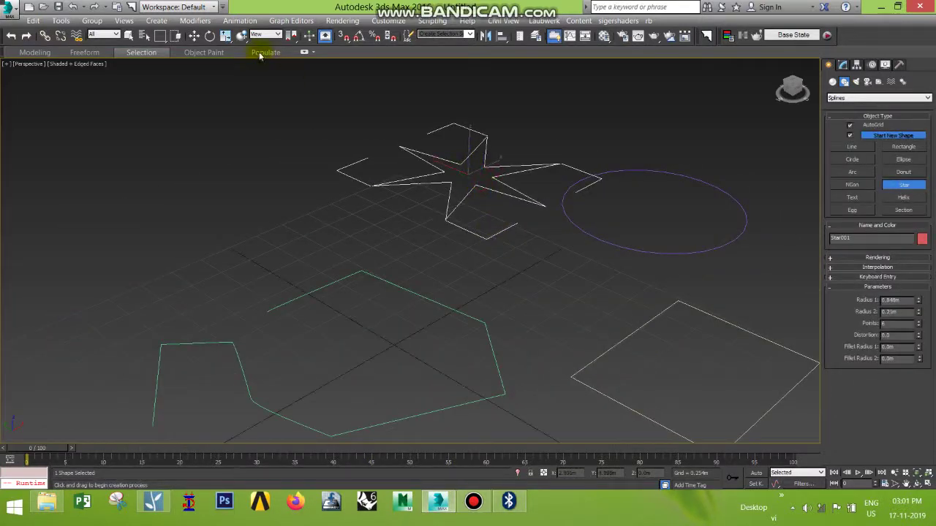
Select the open line with the Move tool and examine its Vertex, Segment and Spline sub-object levels
{"action": "left_click", "coordinate": [208, 36]}
{"action": "middle_click_drag", "start_coordinate": [384, 200], "coordinate": [426, 157]}
{"action": "left_click", "coordinate": [192, 38]}
{"action": "left_click", "coordinate": [485, 259]}
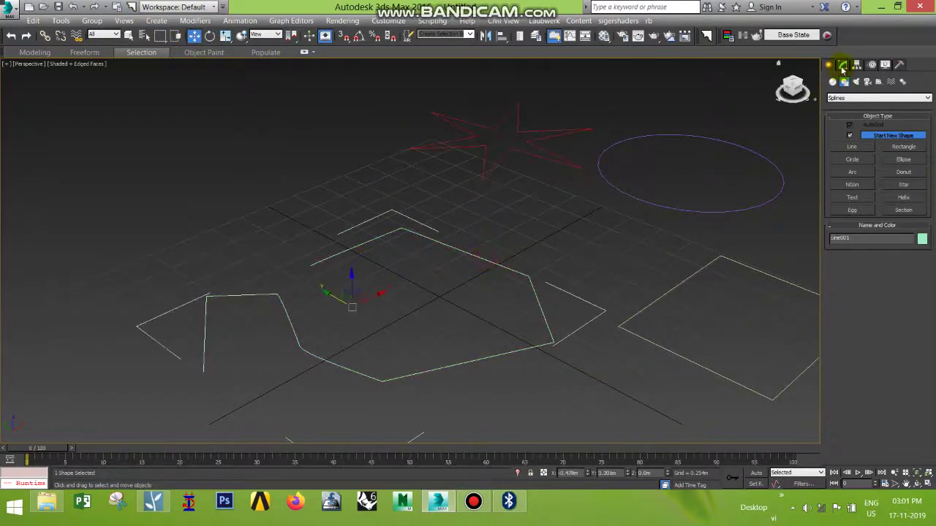
{"action": "left_click", "coordinate": [843, 65]}
{"action": "left_click", "coordinate": [832, 110]}
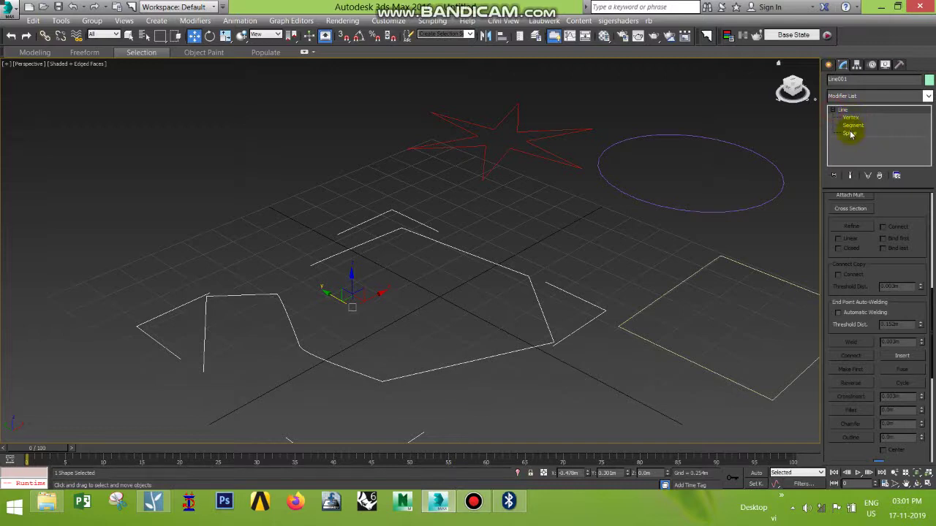
{"action": "left_click", "coordinate": [847, 125]}
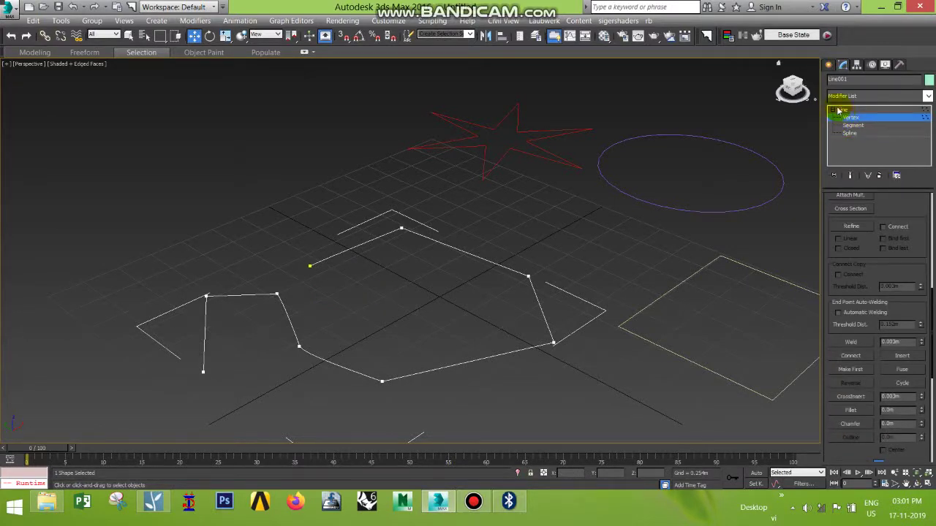
{"action": "left_click", "coordinate": [842, 111]}
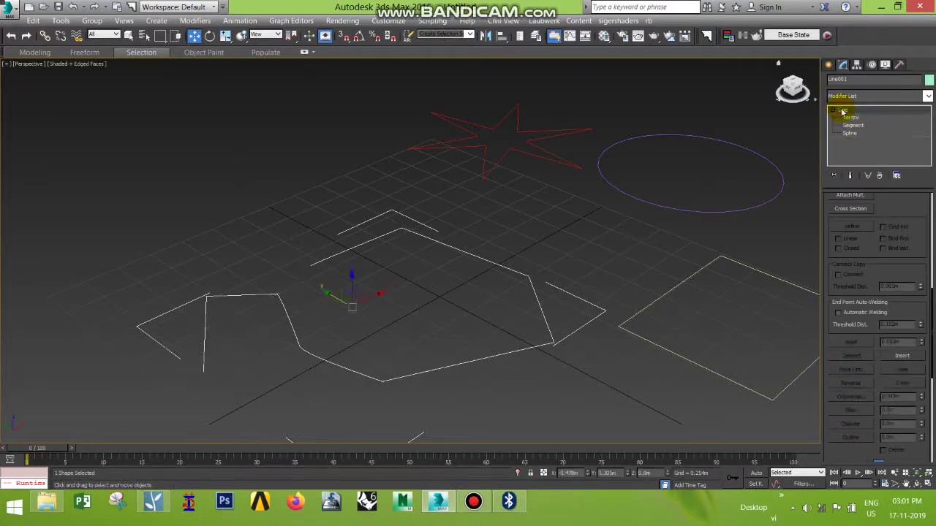
Compare the editable parameters of the star, circle and rectangle, collapsing the star's and rectangle's Parameters sections
{"action": "left_click", "coordinate": [533, 154]}
{"action": "left_click", "coordinate": [616, 189]}
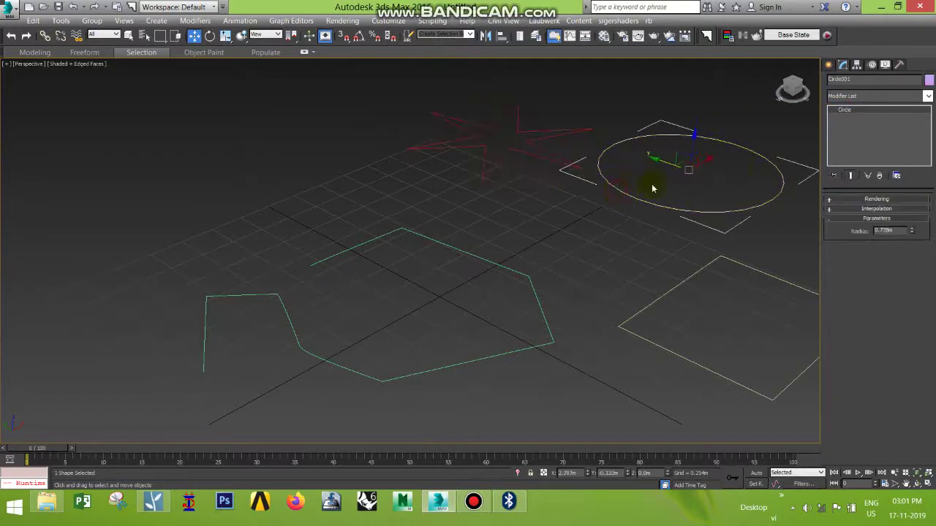
{"action": "left_click", "coordinate": [782, 278]}
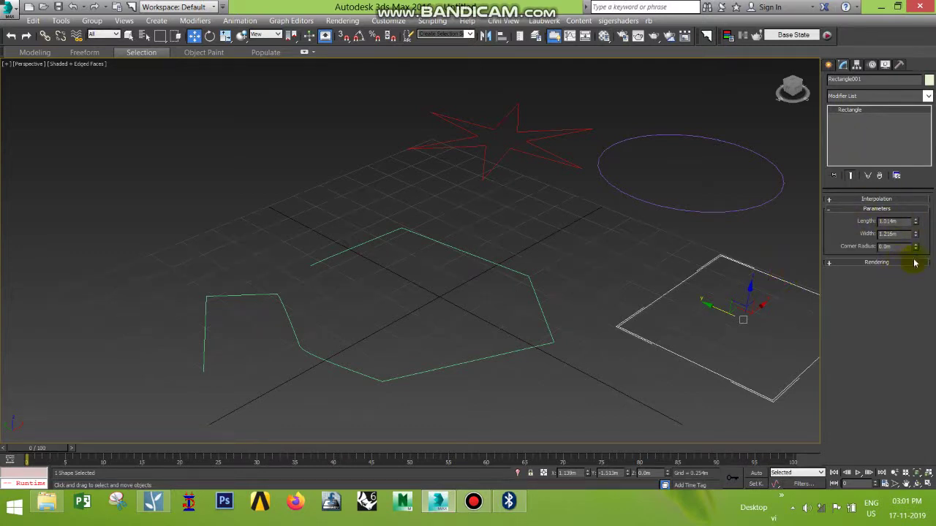
{"action": "left_click", "coordinate": [568, 130]}
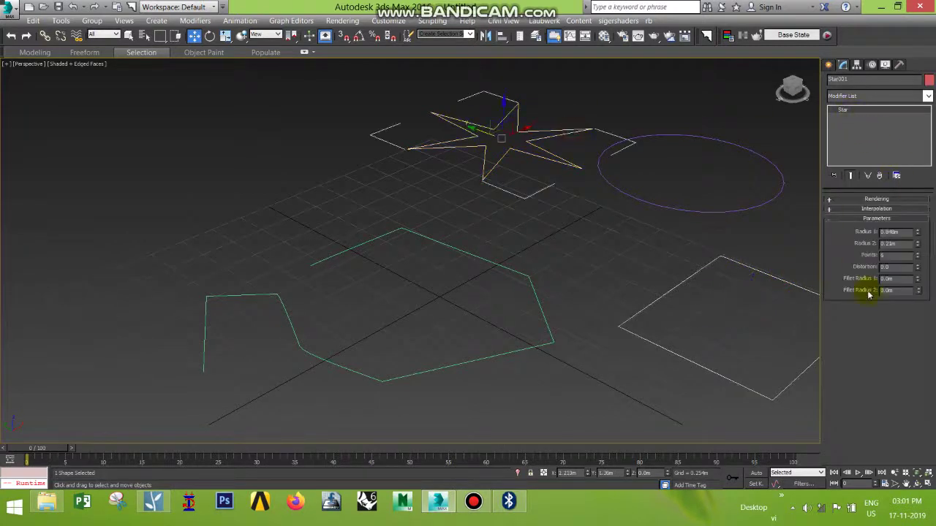
{"action": "left_click", "coordinate": [879, 219]}
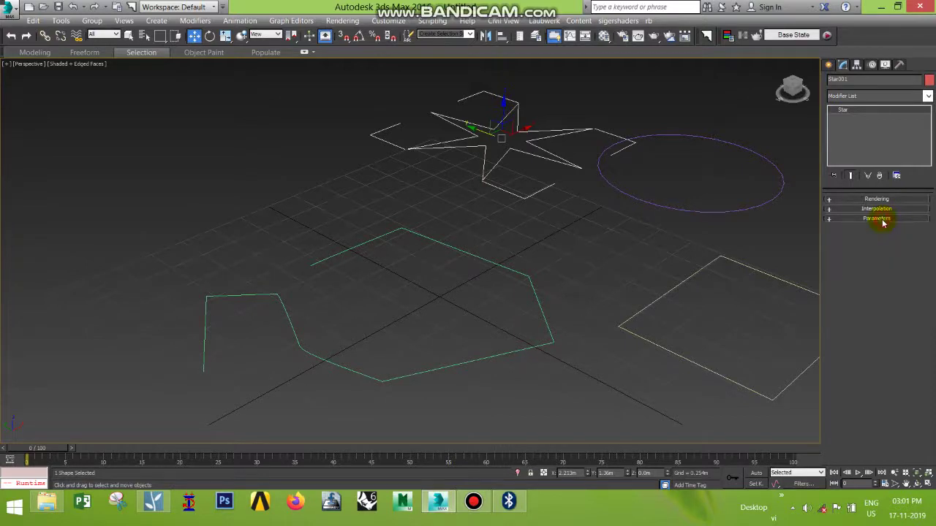
{"action": "left_click", "coordinate": [753, 207]}
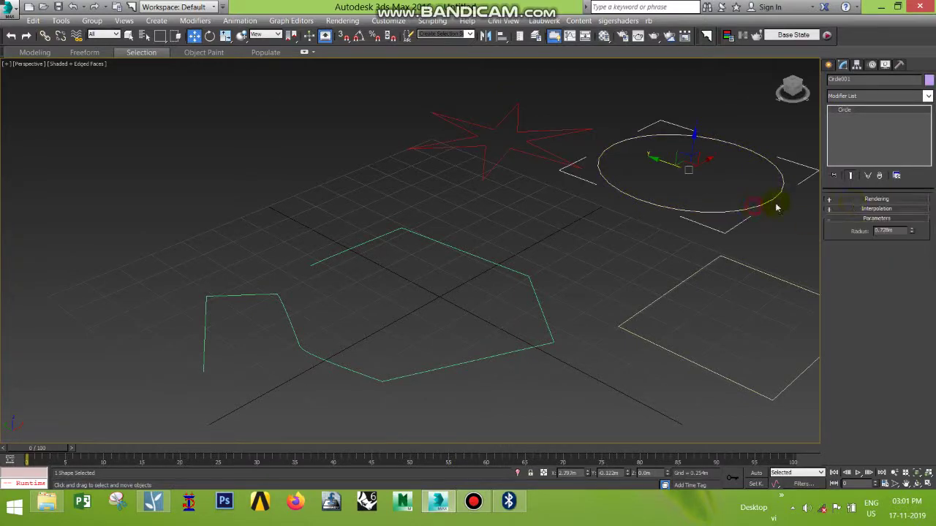
{"action": "left_click", "coordinate": [757, 275]}
{"action": "left_click", "coordinate": [870, 211]}
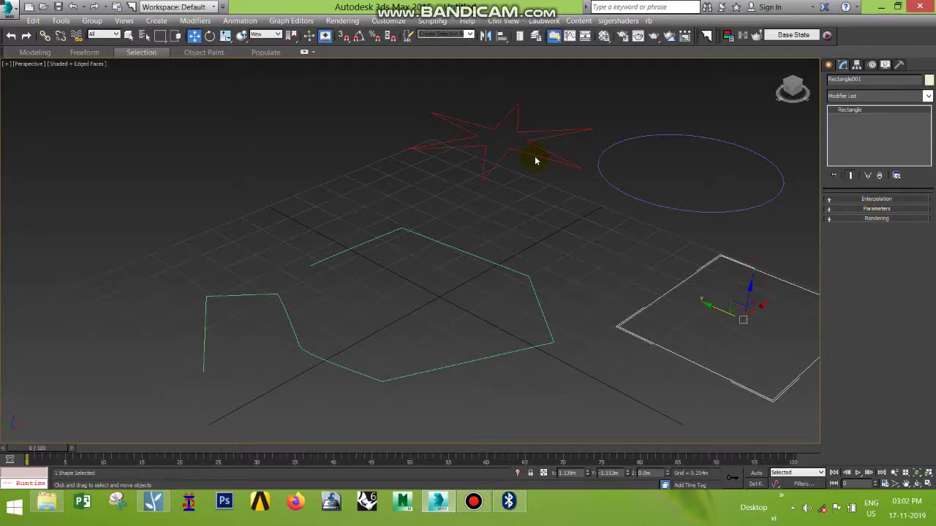
Examine the open line's property sections, collapse its Geometry section, and view its Rendering settings
{"action": "left_click", "coordinate": [535, 158]}
{"action": "left_click", "coordinate": [516, 271]}
{"action": "left_click_drag", "start_coordinate": [891, 206], "coordinate": [901, 278]}
{"action": "left_click", "coordinate": [891, 220]}
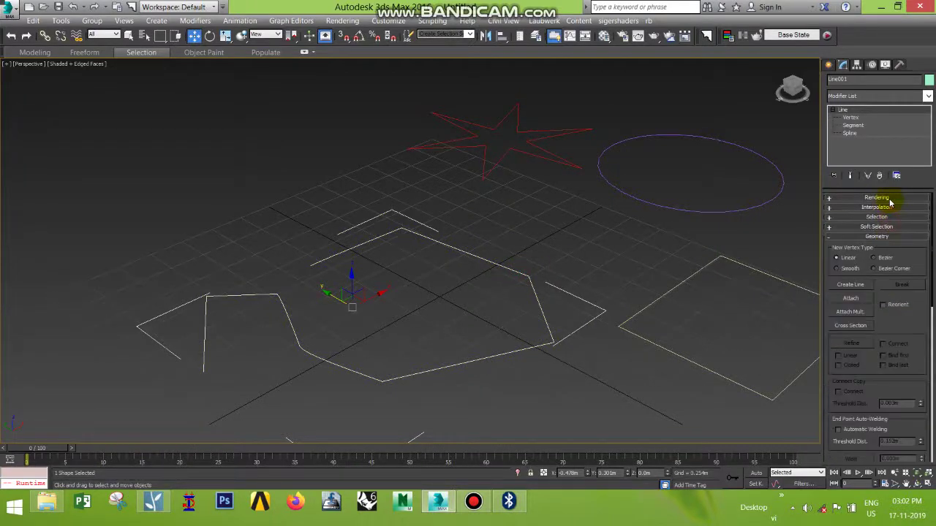
{"action": "left_click", "coordinate": [884, 237]}
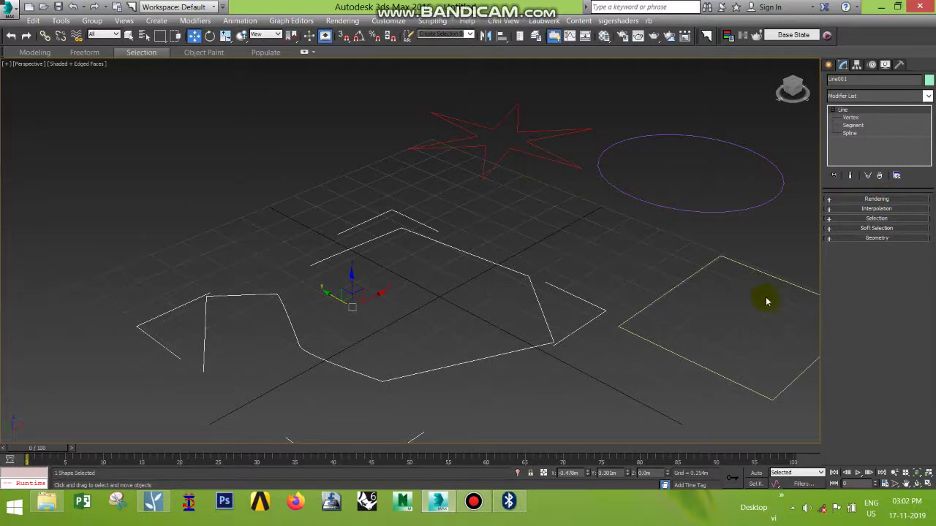
{"action": "left_click", "coordinate": [870, 200]}
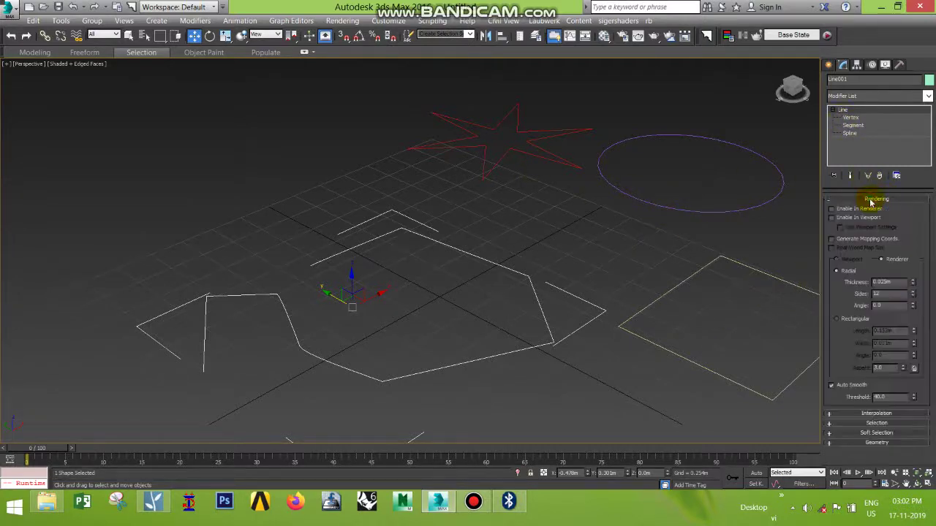
{"action": "left_click", "coordinate": [870, 200]}
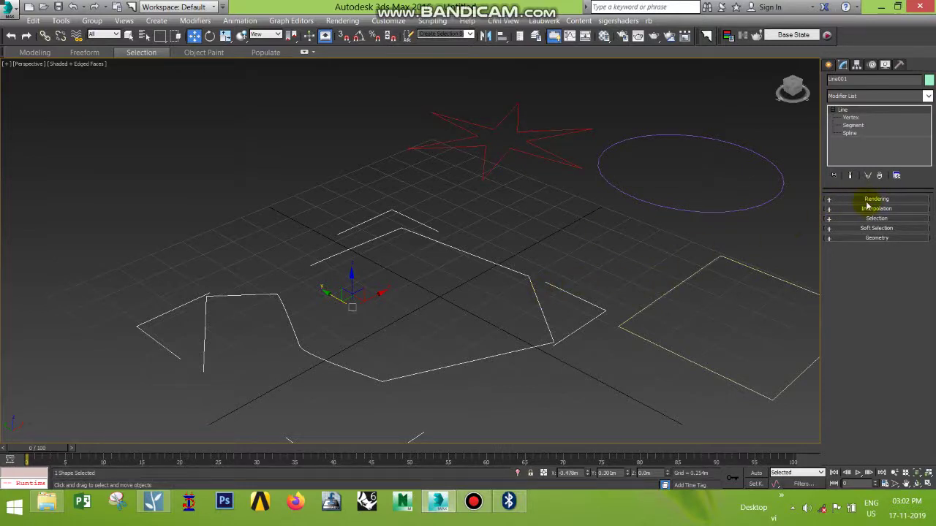
Compare the circle's modifier stack with the open line's sub-object levels
{"action": "left_click", "coordinate": [663, 210]}
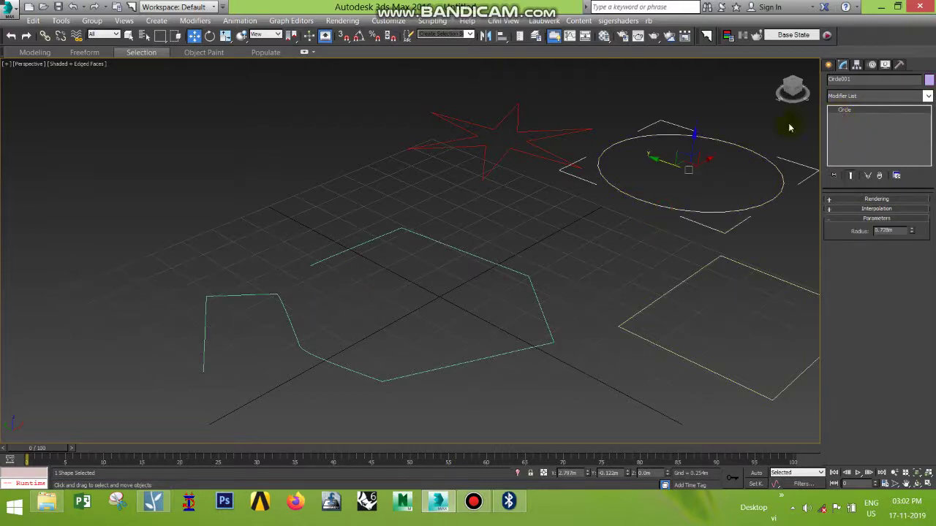
{"action": "left_click", "coordinate": [491, 263]}
{"action": "left_click", "coordinate": [833, 111]}
{"action": "left_click", "coordinate": [833, 111]}
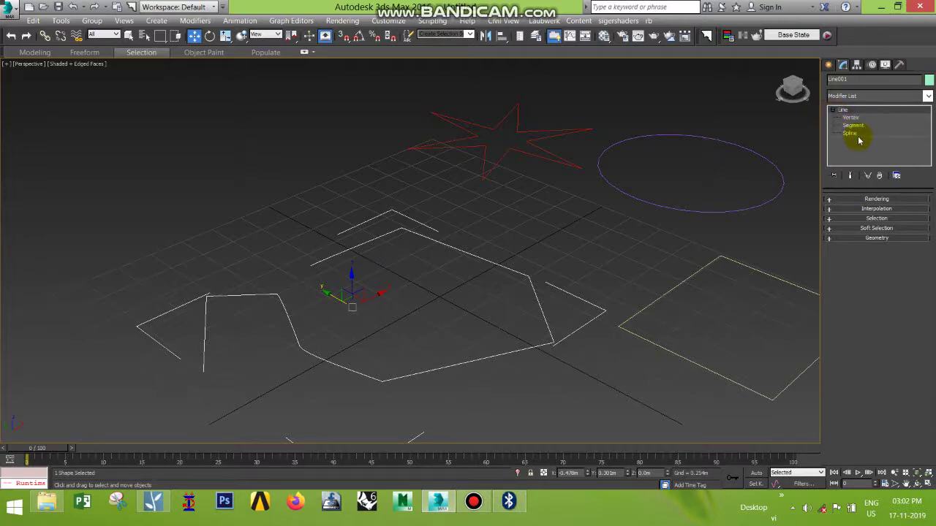
{"action": "left_click_drag", "start_coordinate": [696, 193], "coordinate": [639, 252]}
Apply an Edit Spline modifier to the circle
{"action": "left_click", "coordinate": [655, 207]}
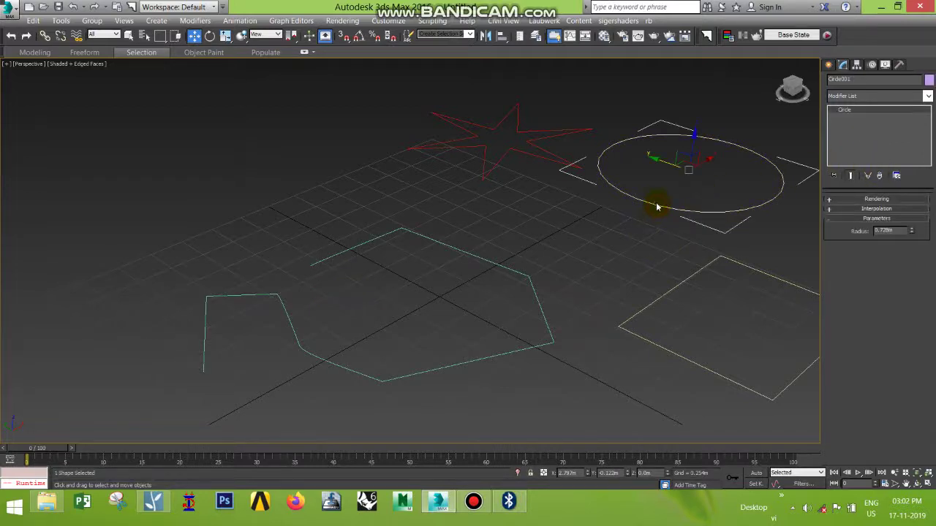
{"action": "left_click", "coordinate": [854, 97]}
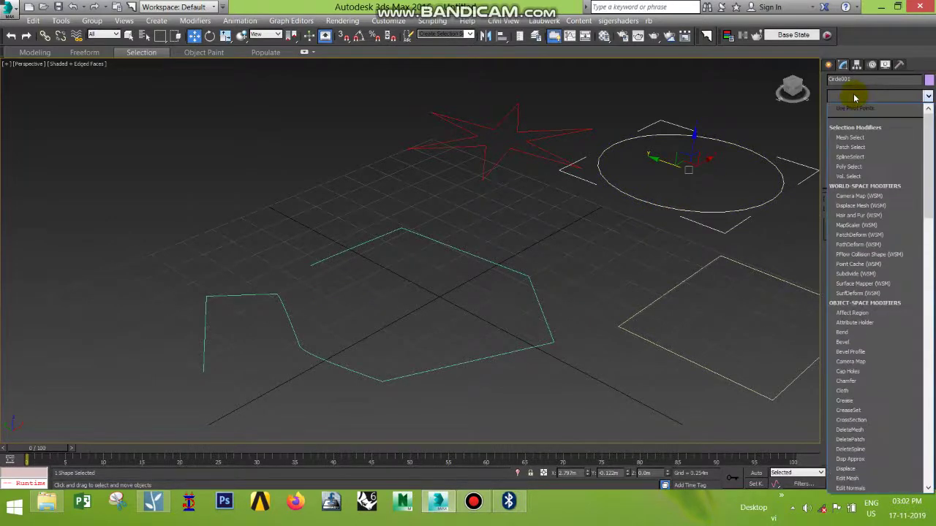
{"action": "type", "text": "esh"}
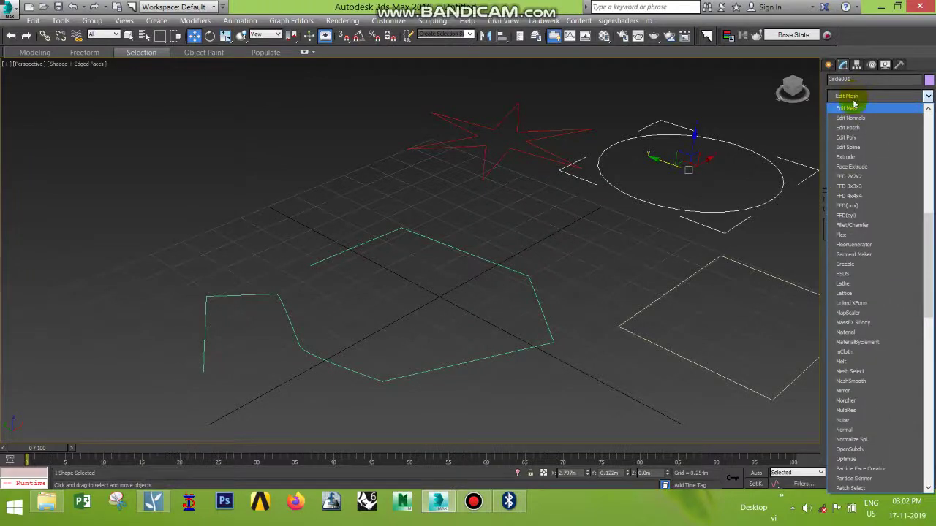
{"action": "left_click", "coordinate": [847, 148]}
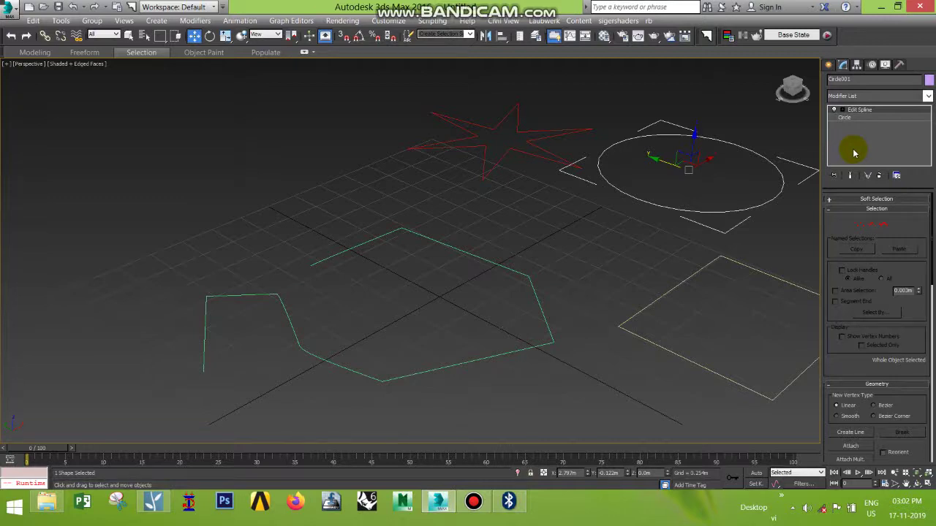
Examine the circle's Edit Spline sub-object levels and compare them with the base Circle settings
{"action": "left_click", "coordinate": [842, 110]}
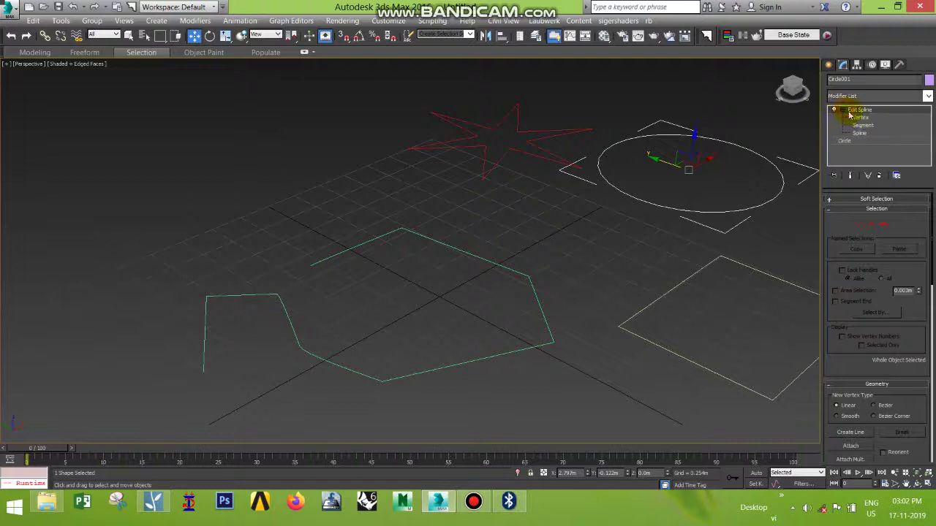
{"action": "left_click", "coordinate": [858, 118]}
{"action": "left_click", "coordinate": [861, 117]}
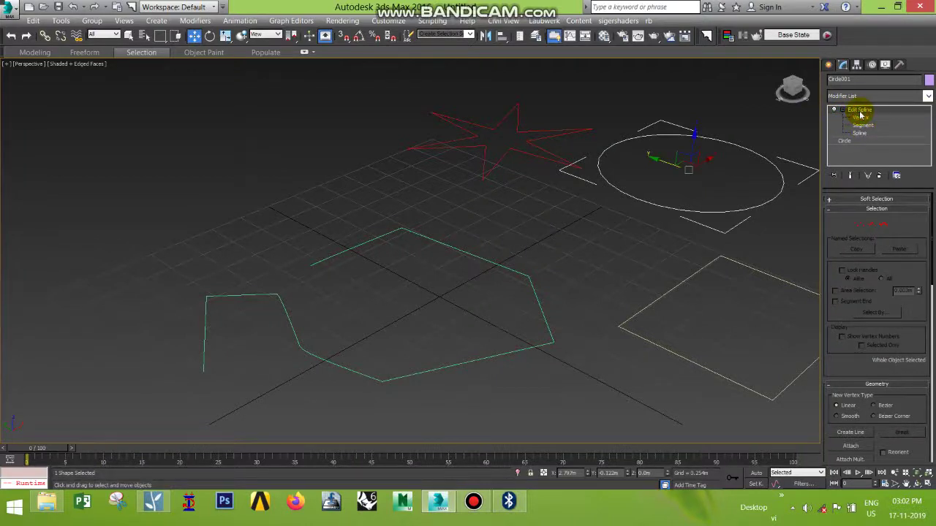
{"action": "left_click", "coordinate": [846, 141]}
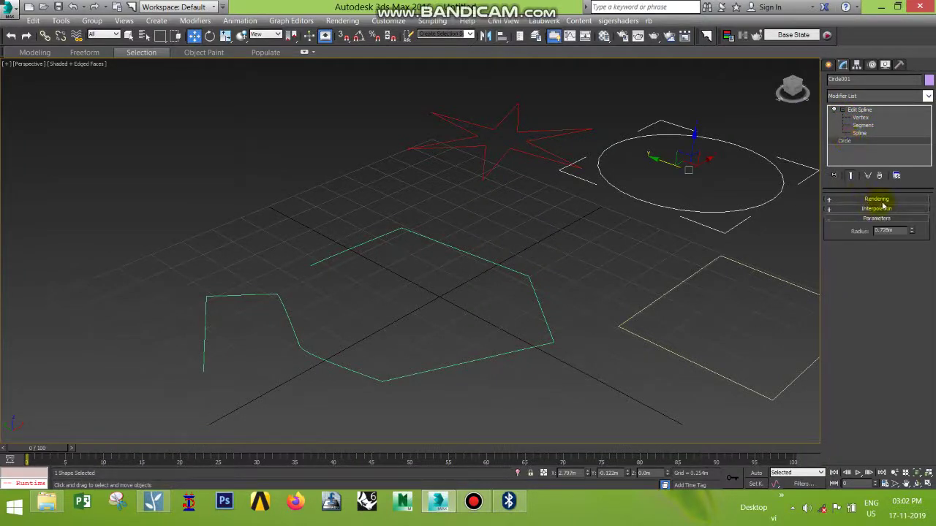
{"action": "left_click", "coordinate": [860, 118]}
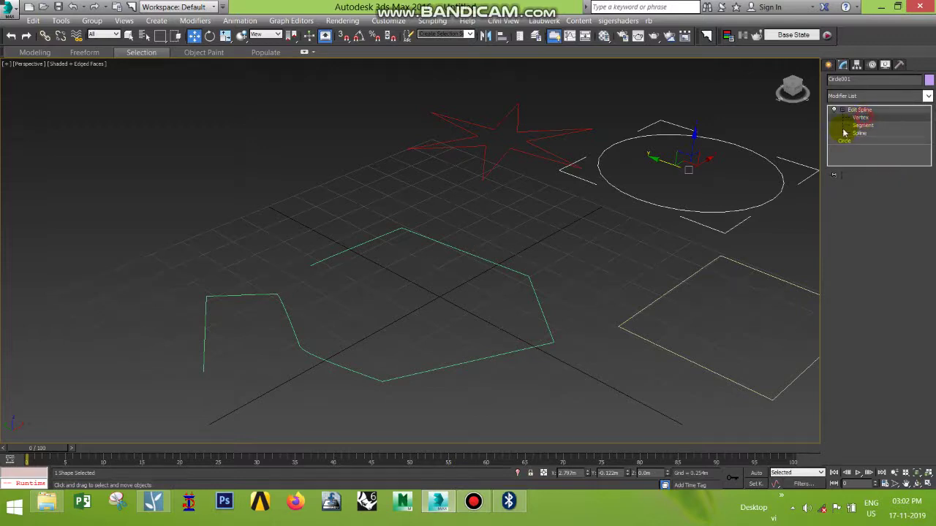
{"action": "left_click", "coordinate": [898, 210]}
{"action": "left_click", "coordinate": [889, 219]}
{"action": "left_click", "coordinate": [860, 109]}
Enable the open line in renderer and viewport, trying a rectangular cross-section before returning to radial
{"action": "left_click", "coordinate": [533, 295]}
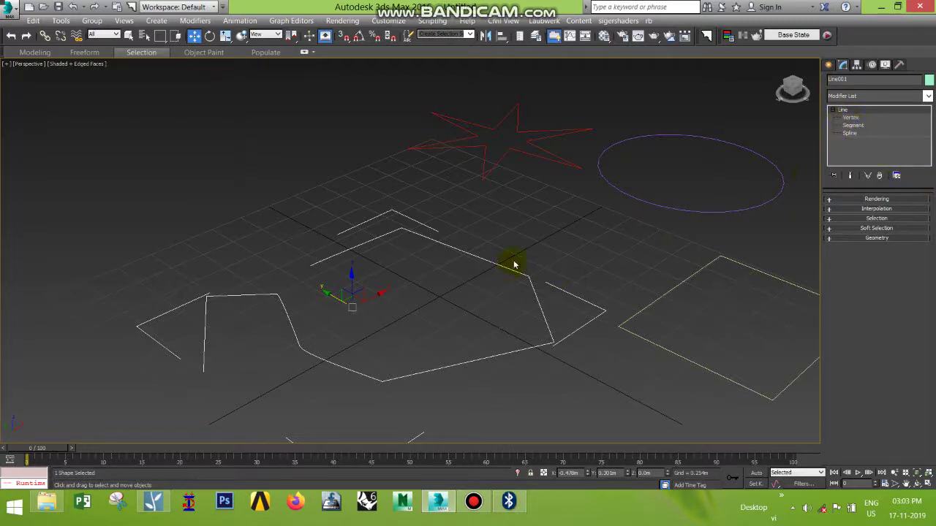
{"action": "left_click", "coordinate": [833, 201]}
{"action": "left_click", "coordinate": [832, 209]}
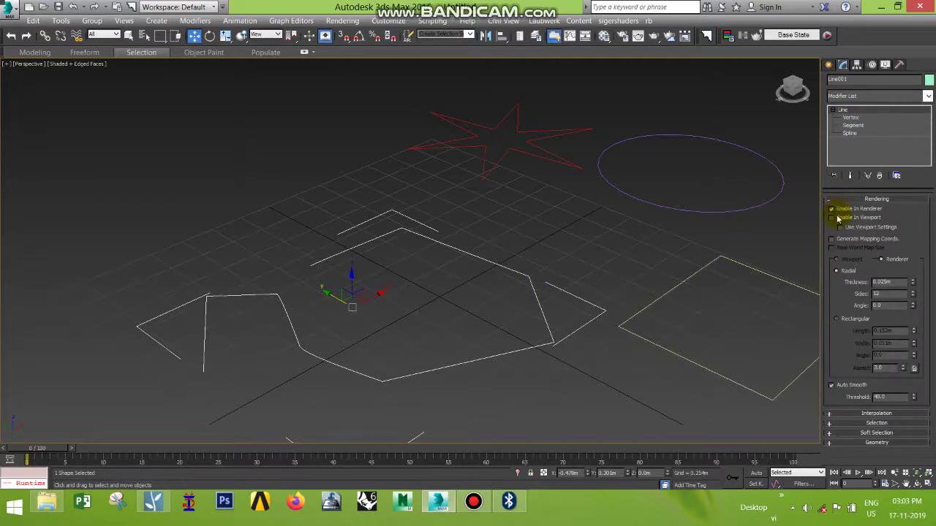
{"action": "left_click", "coordinate": [833, 217]}
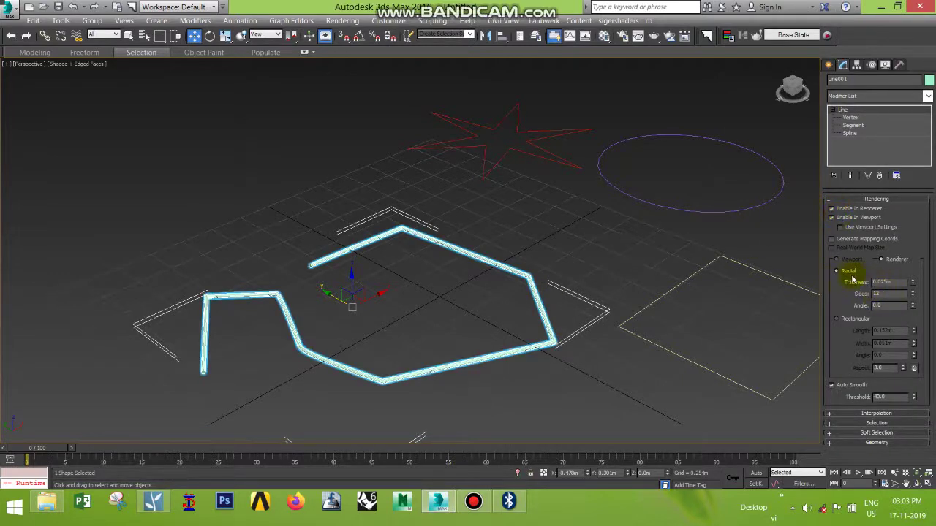
{"action": "left_click", "coordinate": [853, 319]}
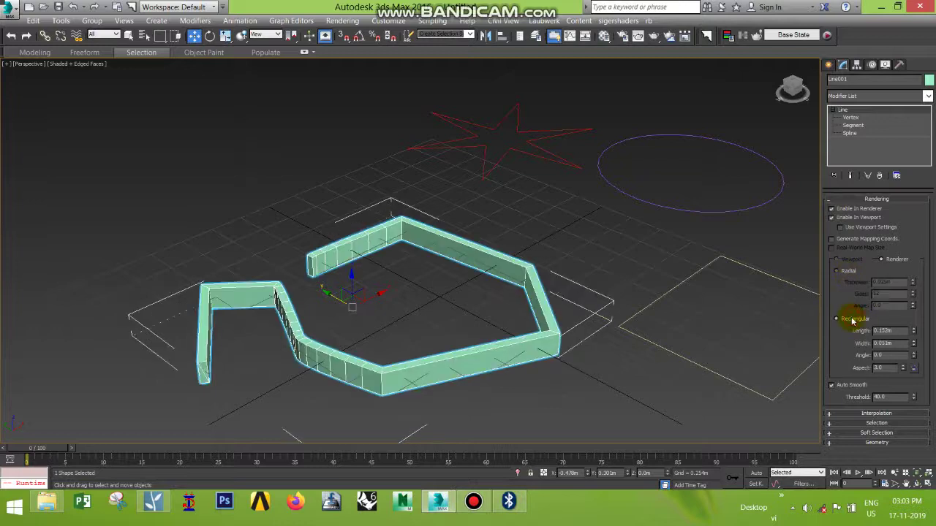
{"action": "left_click", "coordinate": [847, 272]}
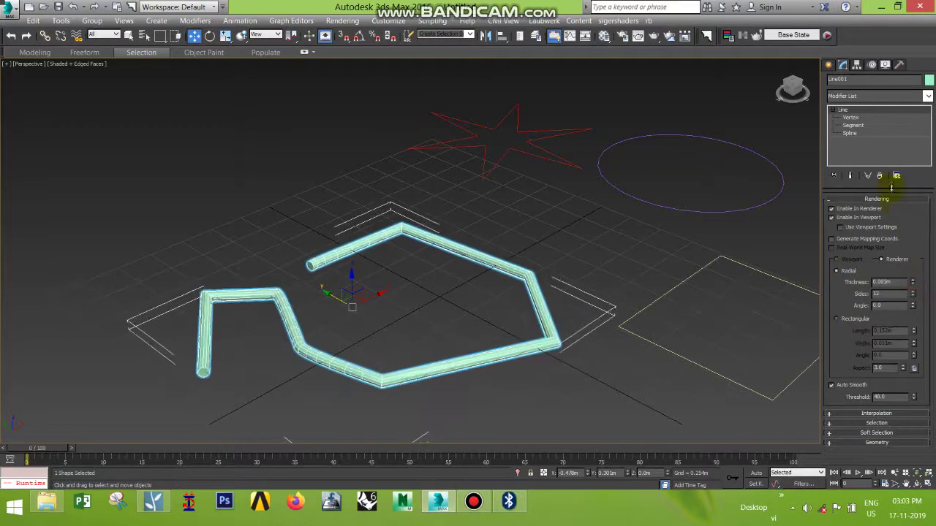
Set the line's radial thickness to about 0.15 m with 76 sides and a 0.91 angle, and hide edged faces
{"action": "left_click_drag", "start_coordinate": [912, 282], "coordinate": [913, 272]}
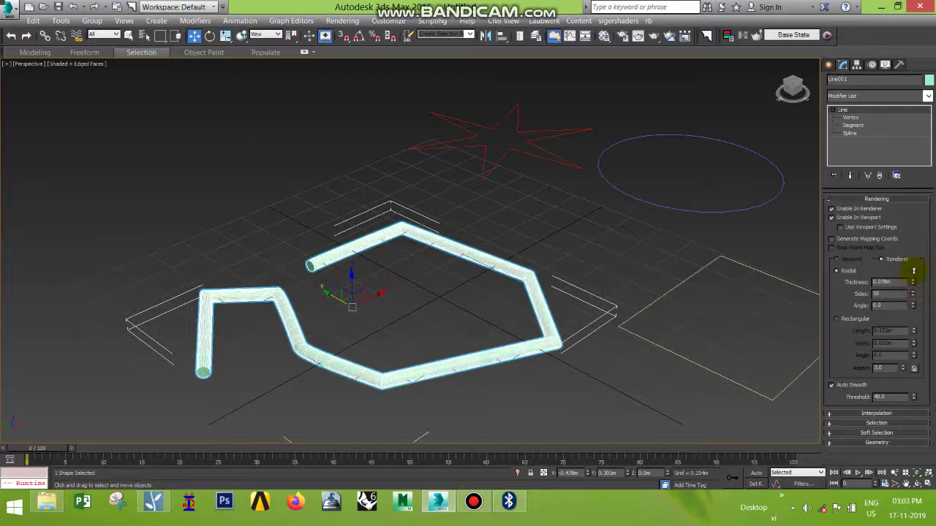
{"action": "key", "text": "F4"}
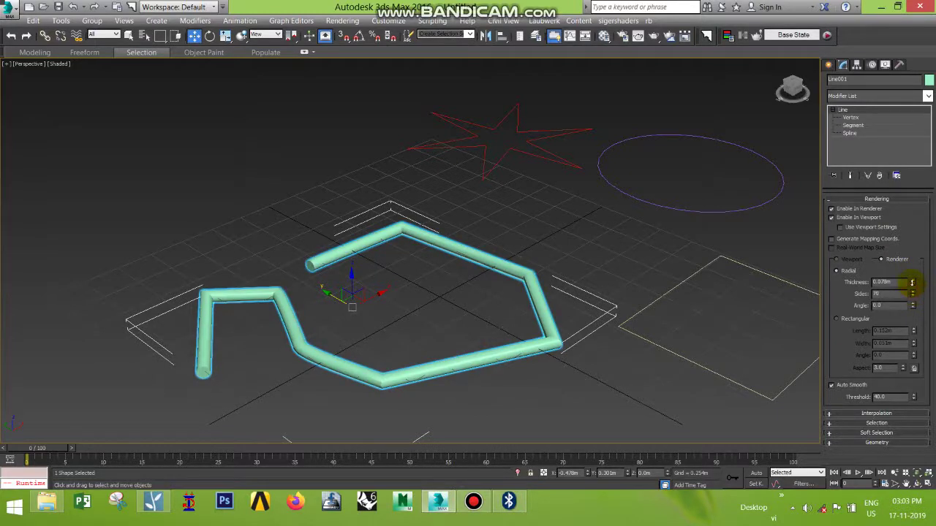
{"action": "left_click_drag", "start_coordinate": [913, 308], "coordinate": [919, 257]}
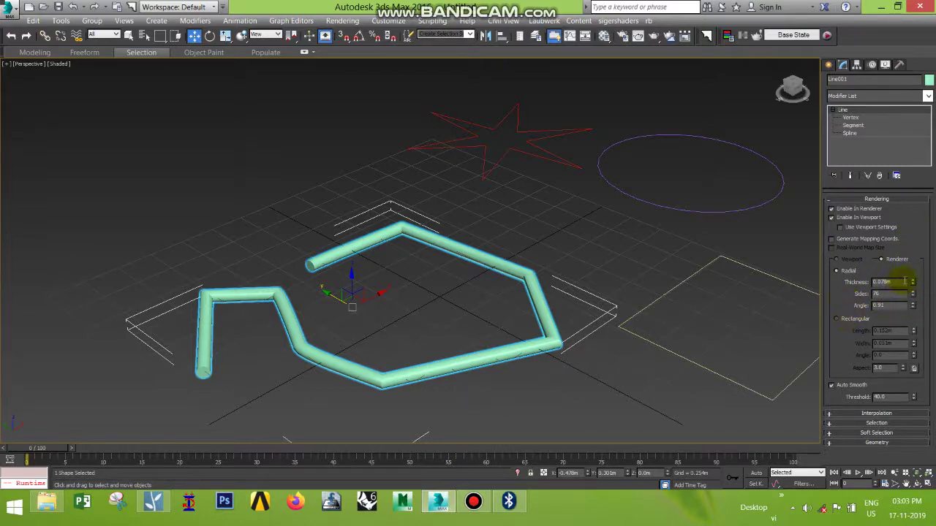
{"action": "left_click_drag", "start_coordinate": [914, 283], "coordinate": [911, 227]}
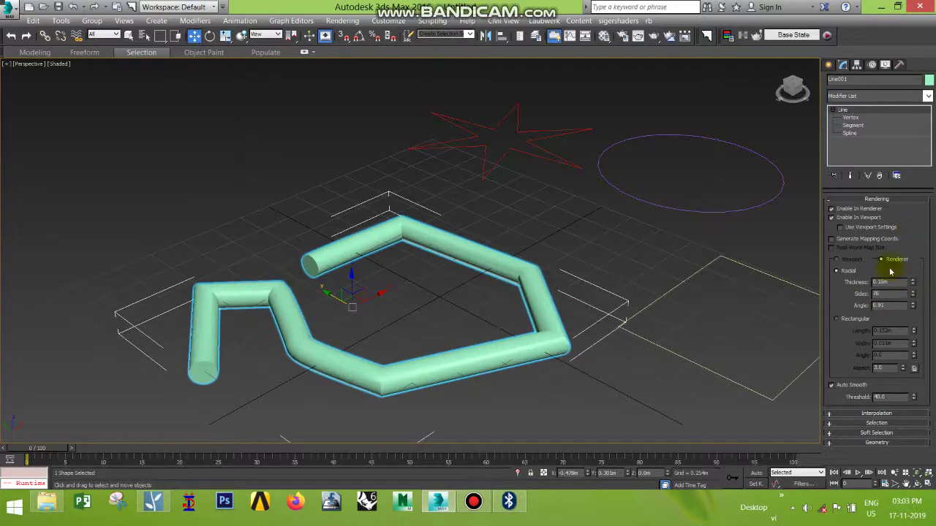
Give the line a rectangular cross-section about 0.332 m long and 0.133 m wide, at an angle of 46.19
{"action": "left_click", "coordinate": [854, 319]}
{"action": "left_click_drag", "start_coordinate": [913, 332], "coordinate": [909, 286]}
{"action": "left_click_drag", "start_coordinate": [913, 343], "coordinate": [529, 65]}
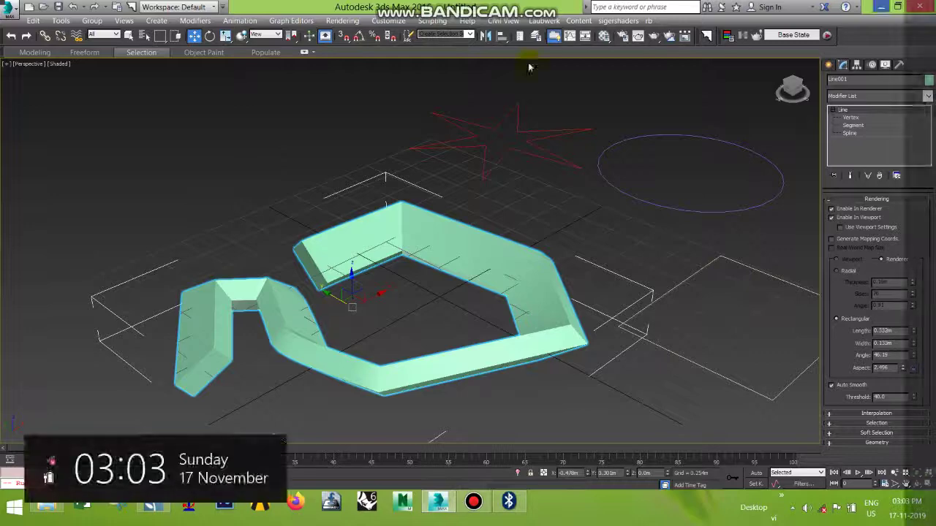
Set the line's rectangular cross-section to about 0.223 m long and 0.096 m wide, at an angle of 0
{"action": "left_click_drag", "start_coordinate": [914, 357], "coordinate": [904, 383]}
{"action": "left_click", "coordinate": [898, 356]}
{"action": "type", "text": "0"}
{"action": "key", "text": "Return"}
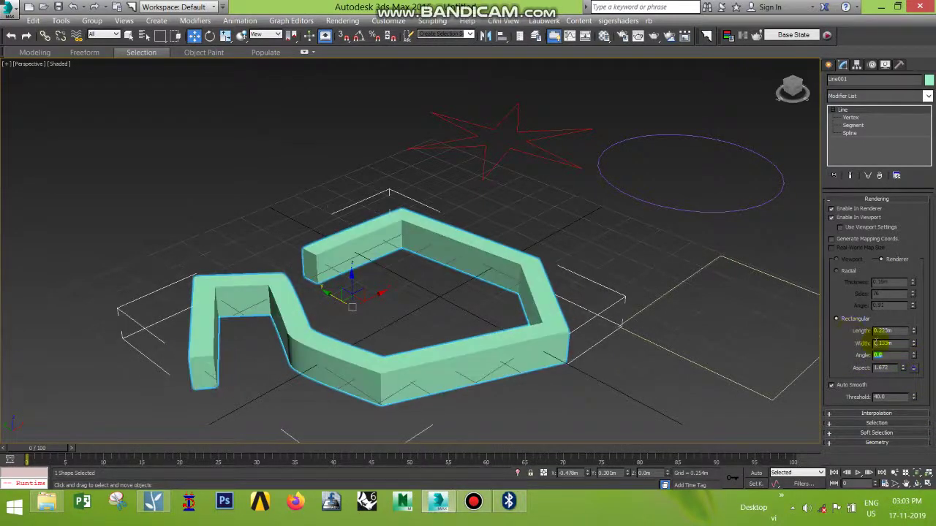
{"action": "left_click_drag", "start_coordinate": [913, 343], "coordinate": [917, 363]}
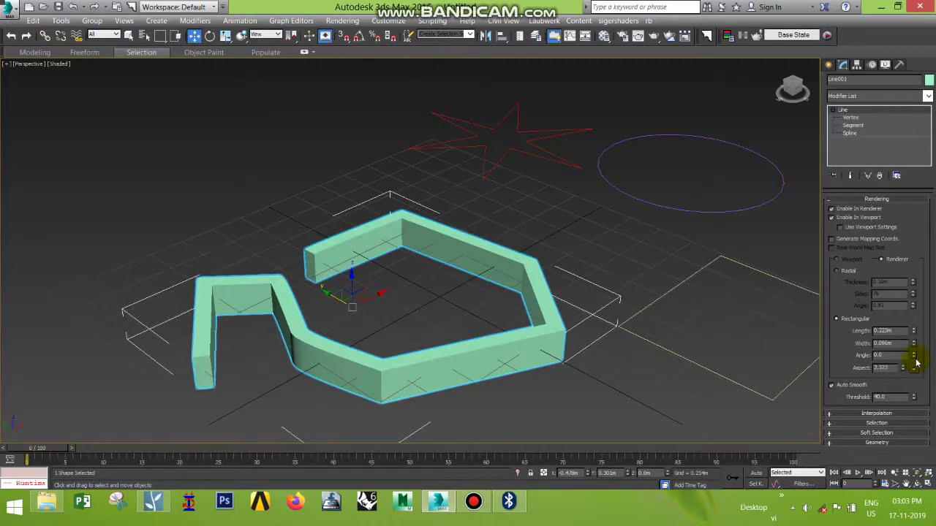
{"action": "middle_click_drag", "start_coordinate": [466, 300], "coordinate": [441, 298]}
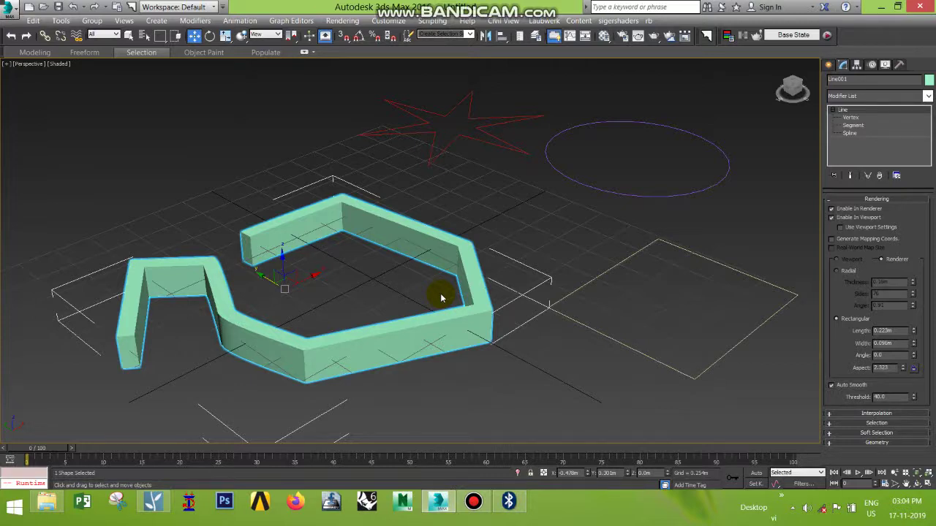
Enable the line in the renderer only and make a test render of the Perspective view, closing the render window
{"action": "left_click", "coordinate": [847, 219]}
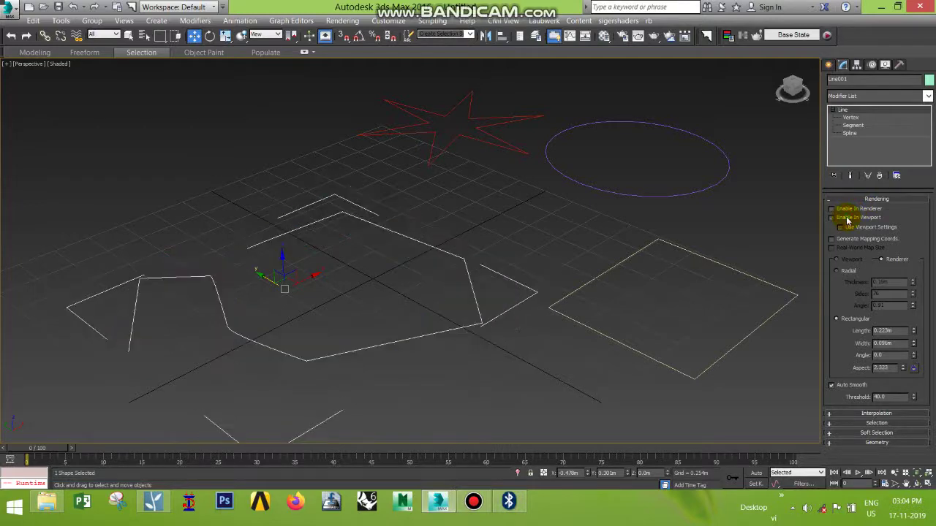
{"action": "left_click", "coordinate": [846, 212]}
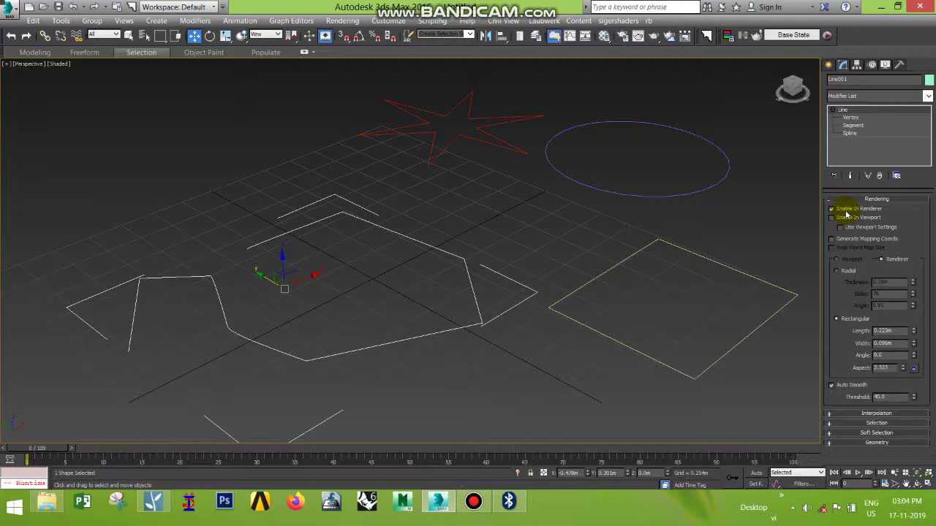
{"action": "left_click", "coordinate": [647, 34]}
{"action": "left_click", "coordinate": [425, 91]}
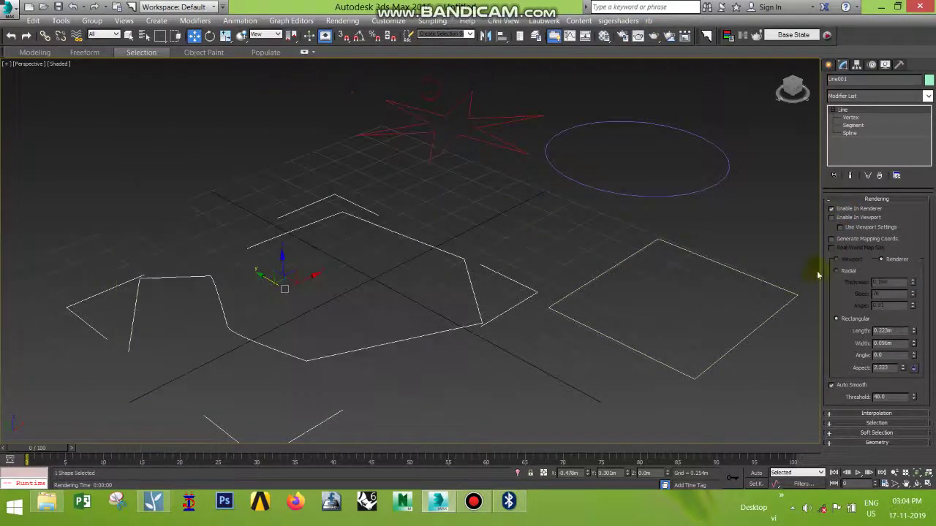
Enable the line in the viewport only for another test render, then re-enable it in the renderer
{"action": "left_click", "coordinate": [839, 218]}
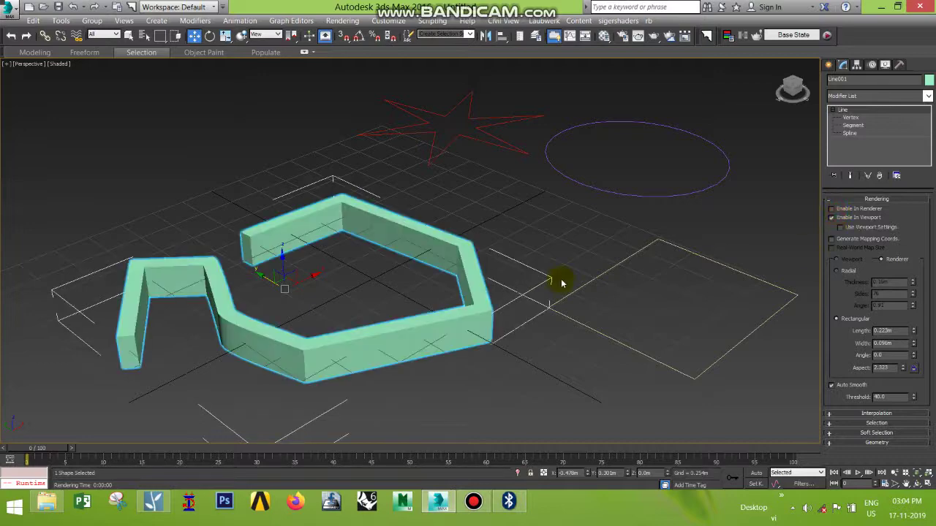
{"action": "left_click", "coordinate": [654, 37]}
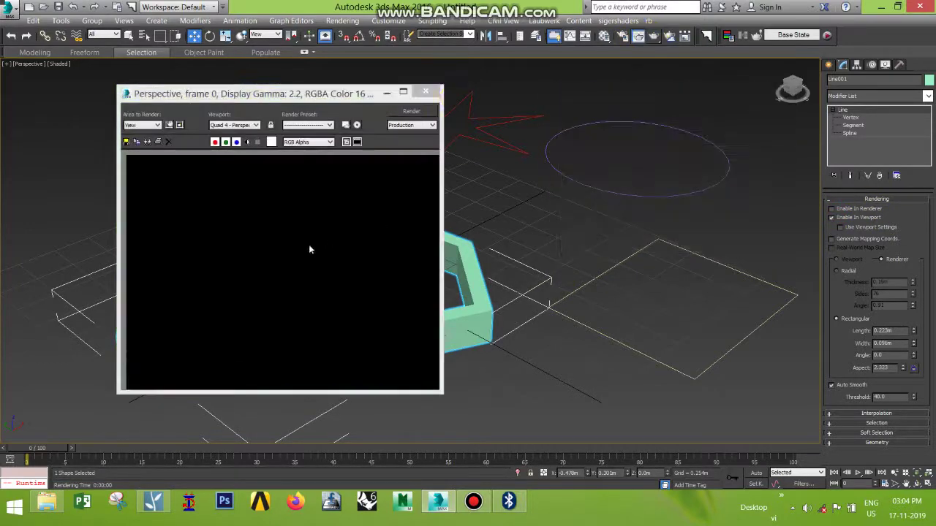
{"action": "left_click", "coordinate": [436, 91]}
{"action": "left_click", "coordinate": [843, 211]}
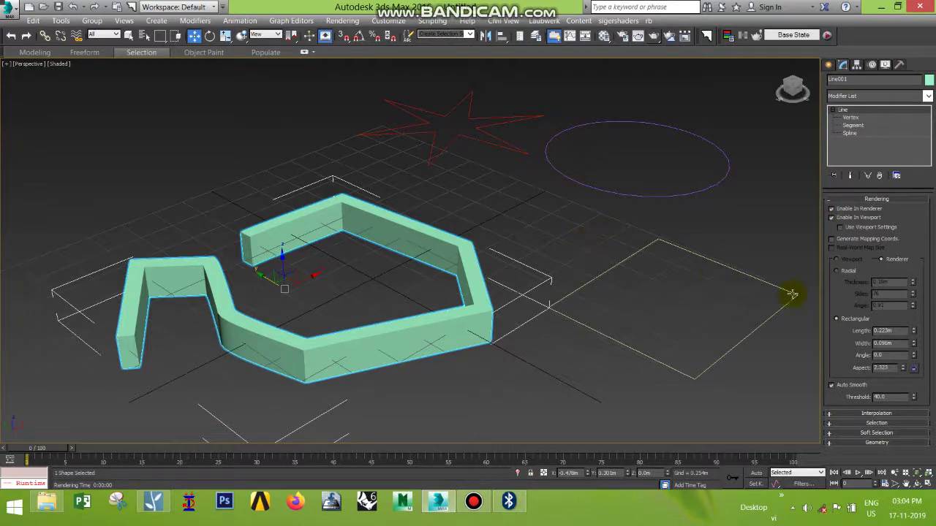
Try the radial cross-section on the line before returning it to rectangular
{"action": "left_click", "coordinate": [839, 272]}
{"action": "left_click", "coordinate": [851, 318]}
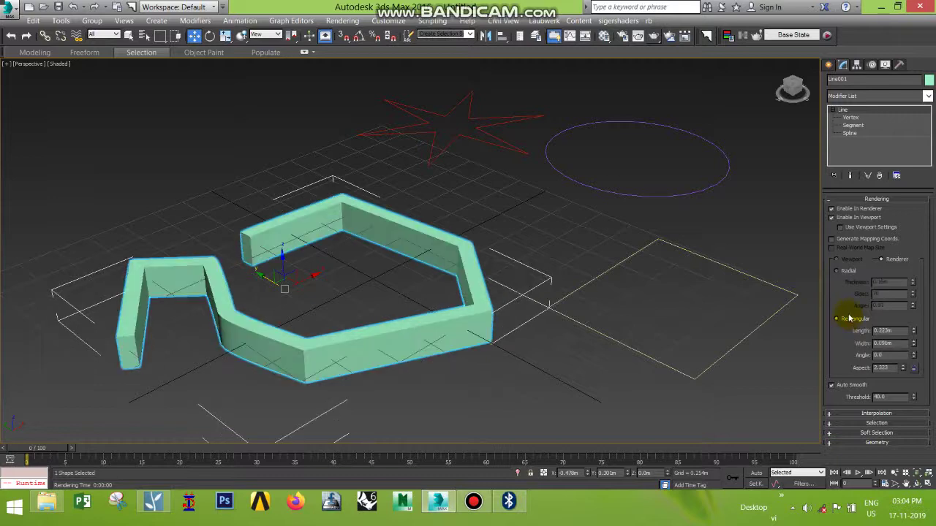
{"action": "middle_click_drag", "start_coordinate": [734, 196], "coordinate": [724, 226]}
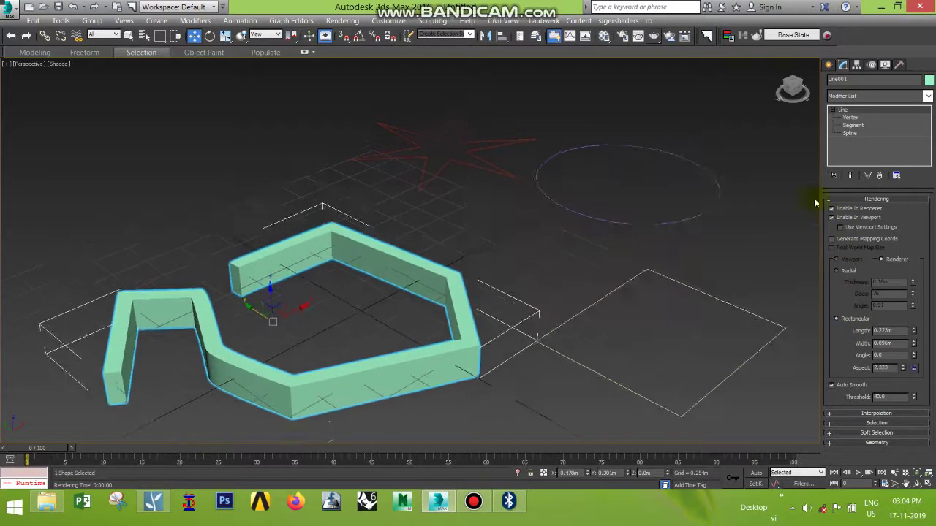
Enable the base circle in renderer and viewport with a radial thickness of about 0.061 m and 44 sides
{"action": "left_click", "coordinate": [871, 200]}
{"action": "left_click", "coordinate": [712, 213]}
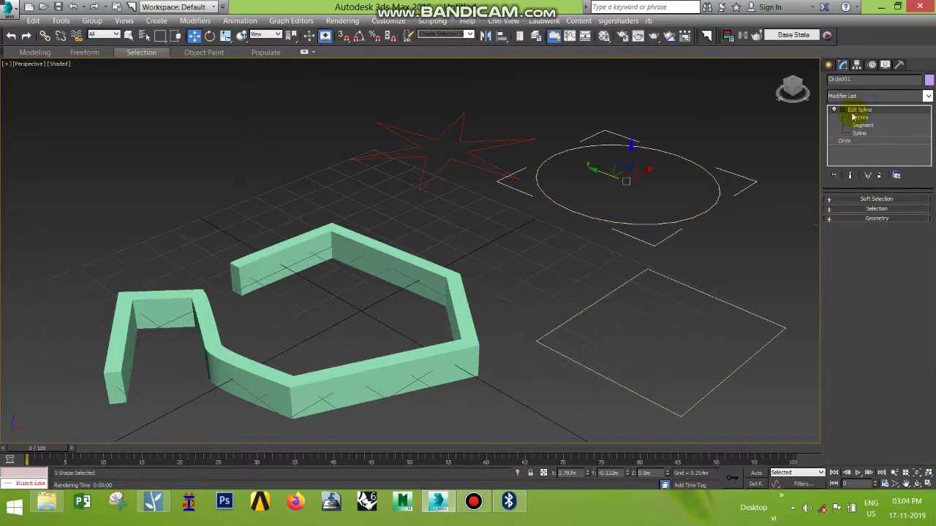
{"action": "middle_click_drag", "start_coordinate": [773, 195], "coordinate": [764, 213]}
{"action": "left_click", "coordinate": [854, 143]}
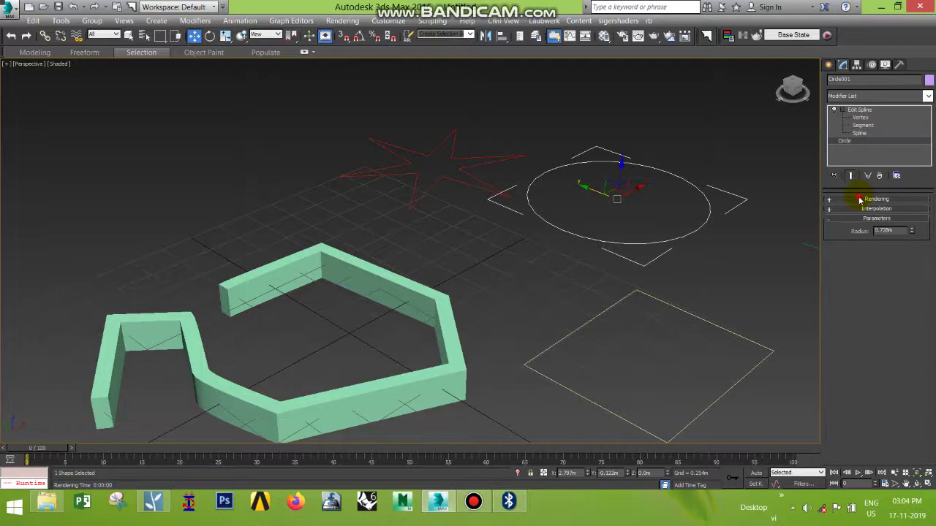
{"action": "left_click", "coordinate": [860, 199]}
{"action": "left_click", "coordinate": [831, 217]}
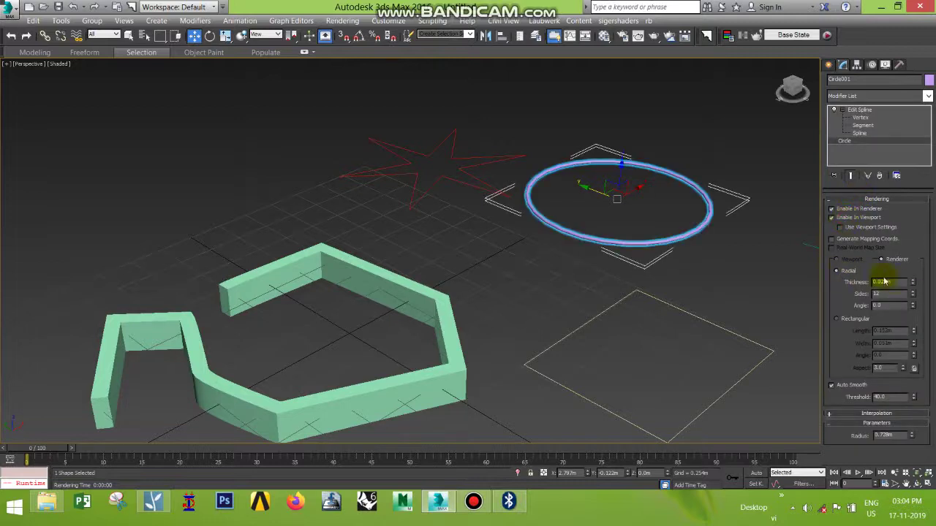
{"action": "left_click", "coordinate": [912, 280]}
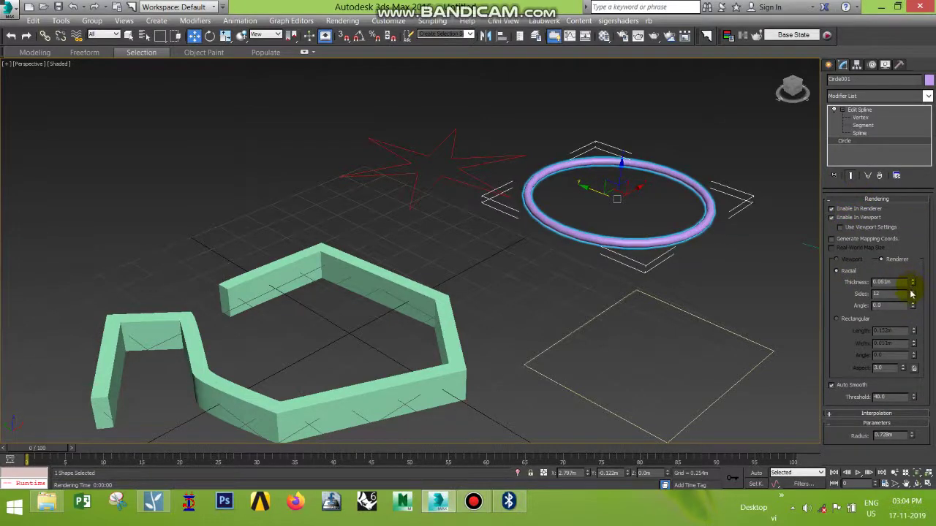
{"action": "left_click_drag", "start_coordinate": [913, 305], "coordinate": [922, 259]}
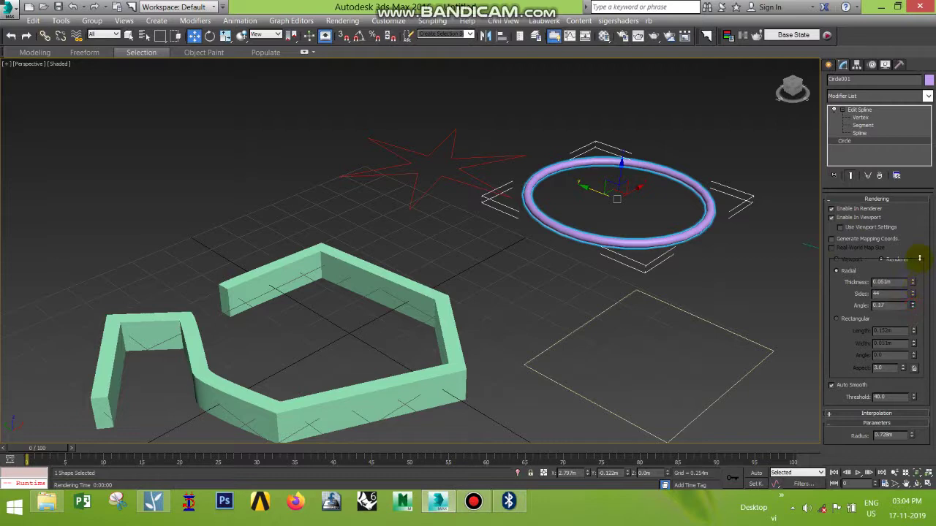
Give the circle a rectangular cross-section about 0.945 m long and 0.121 m wide, at an angle of 21.43 and aspect of 7.815
{"action": "left_click", "coordinate": [837, 319]}
{"action": "left_click_drag", "start_coordinate": [917, 333], "coordinate": [911, 395]}
{"action": "left_click_drag", "start_coordinate": [915, 325], "coordinate": [907, 445]}
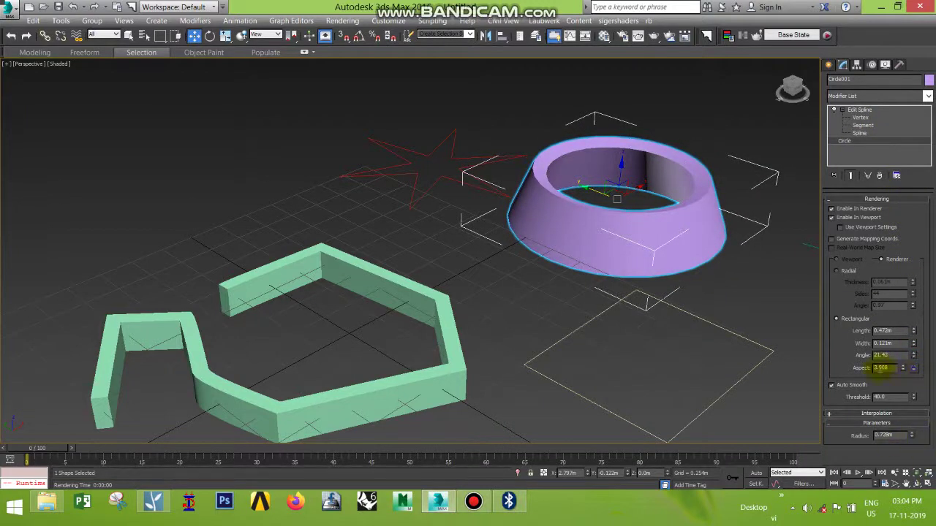
{"action": "left_click_drag", "start_coordinate": [903, 369], "coordinate": [909, 305]}
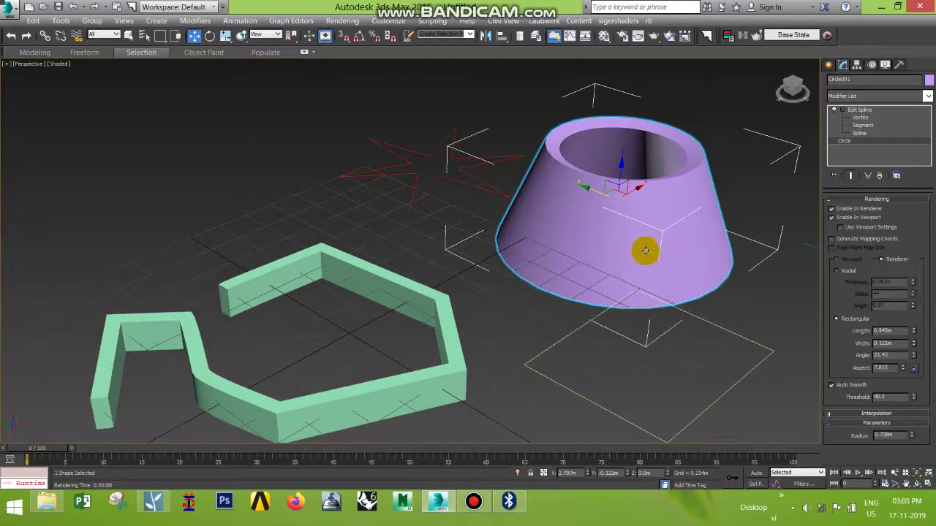
{"action": "middle_click_drag", "start_coordinate": [645, 247], "coordinate": [603, 307]}
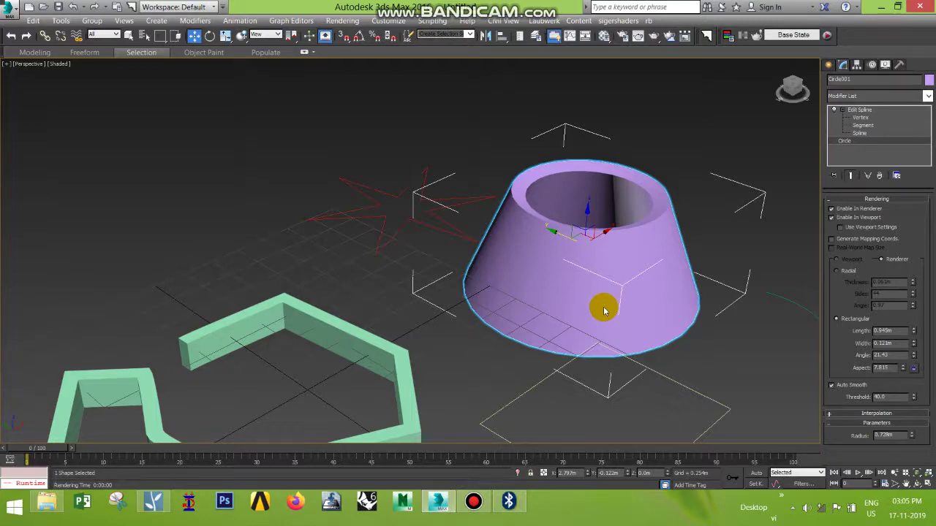
Delete every shape from the scene, including the thickened circle
{"action": "scroll", "coordinate": [471, 358], "scroll_direction": "down", "scroll_amount": 3}
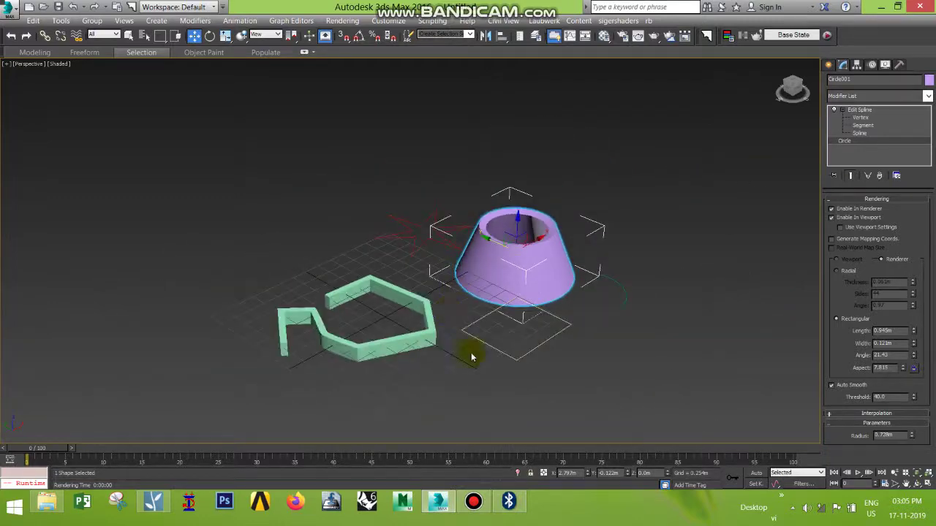
{"action": "key", "text": "ctrl+i"}
{"action": "key", "text": "Delete"}
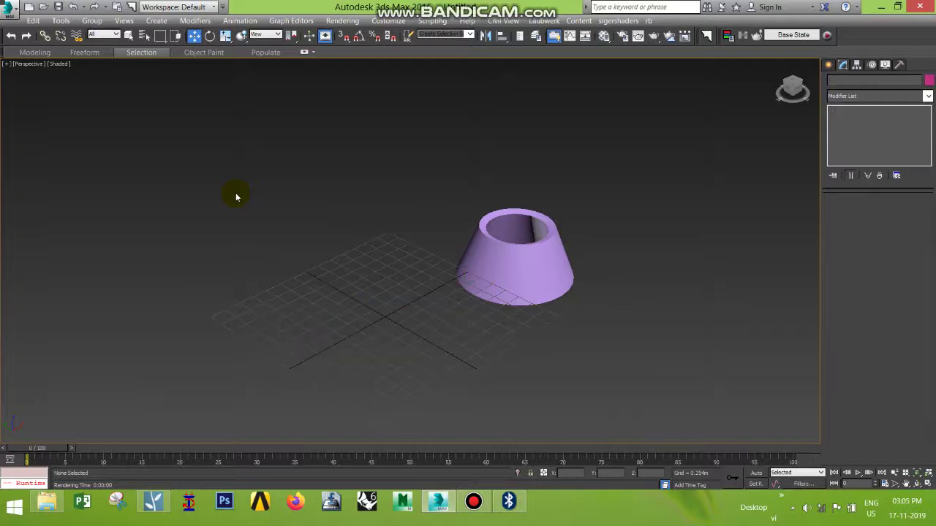
{"action": "left_click", "coordinate": [543, 254]}
{"action": "key", "text": "Delete"}
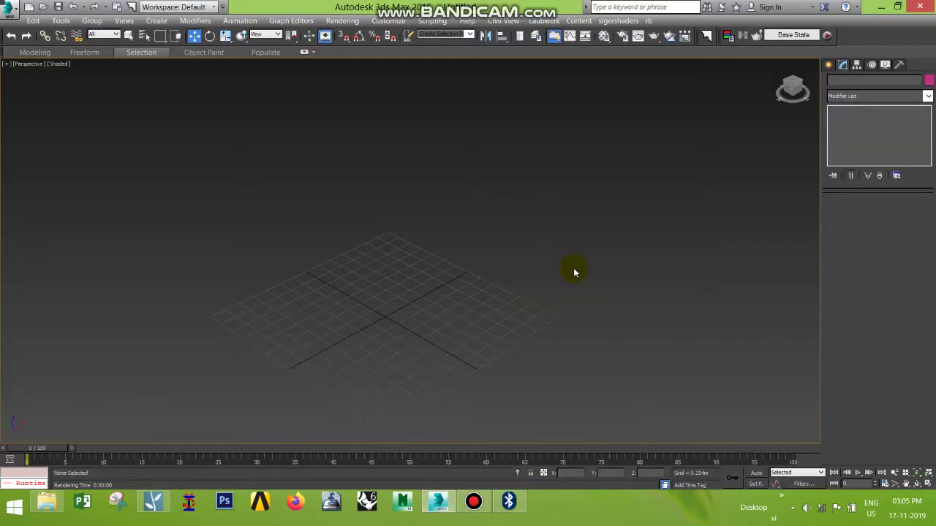
Draw an open line with five vertices across the grid and disable its renderer and viewport thickness
{"action": "left_click", "coordinate": [828, 64]}
{"action": "left_click", "coordinate": [852, 147]}
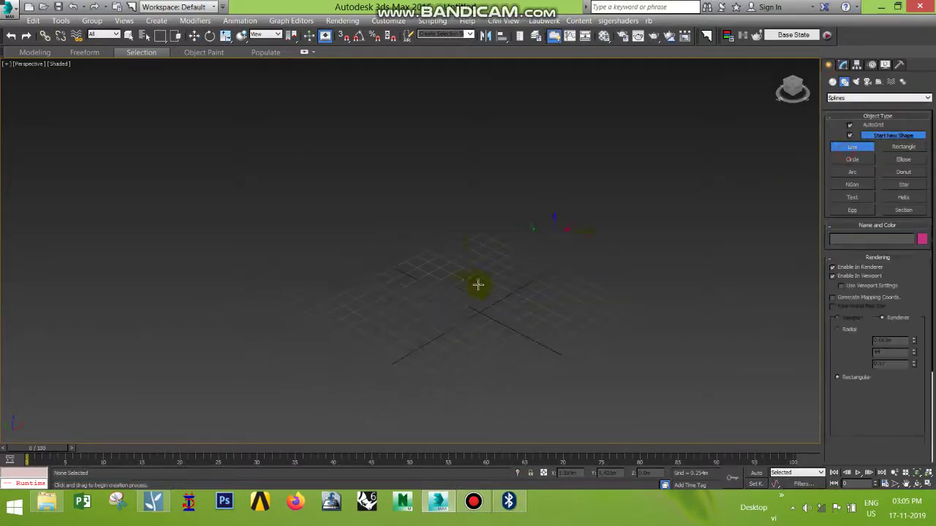
{"action": "scroll", "coordinate": [399, 330], "scroll_direction": "up", "scroll_amount": 3}
{"action": "left_click", "coordinate": [399, 329]}
{"action": "left_click", "coordinate": [451, 255]}
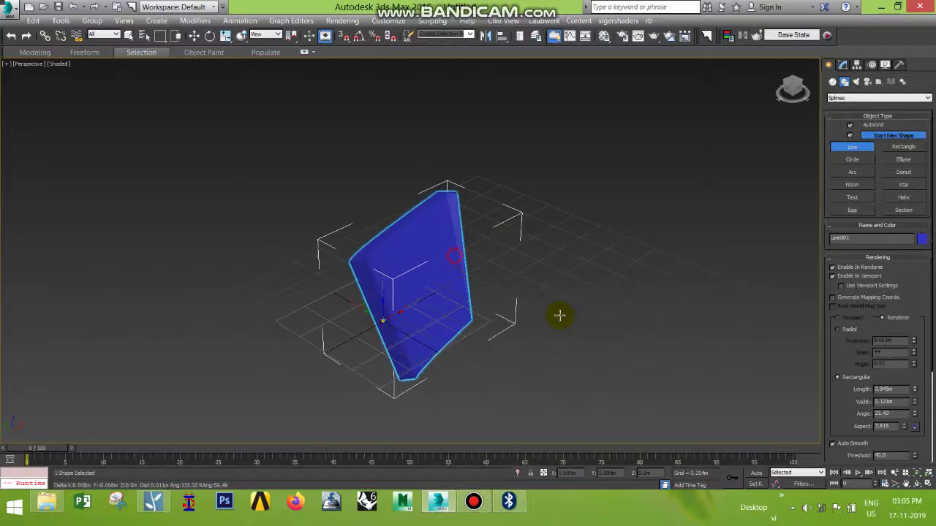
{"action": "left_click", "coordinate": [661, 344]}
{"action": "left_click", "coordinate": [744, 341]}
{"action": "left_click", "coordinate": [782, 420]}
{"action": "right_click", "coordinate": [781, 421]}
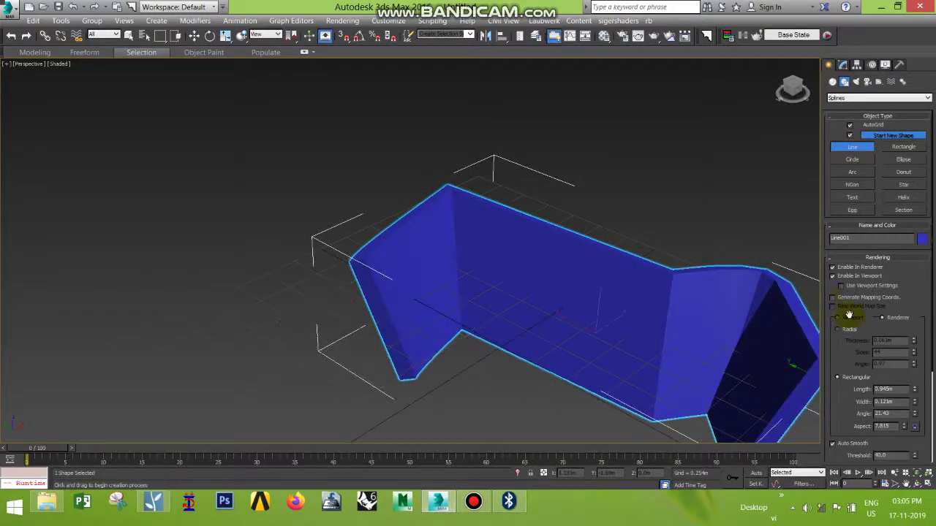
{"action": "left_click", "coordinate": [841, 276]}
{"action": "middle_click_drag", "start_coordinate": [704, 293], "coordinate": [570, 257]}
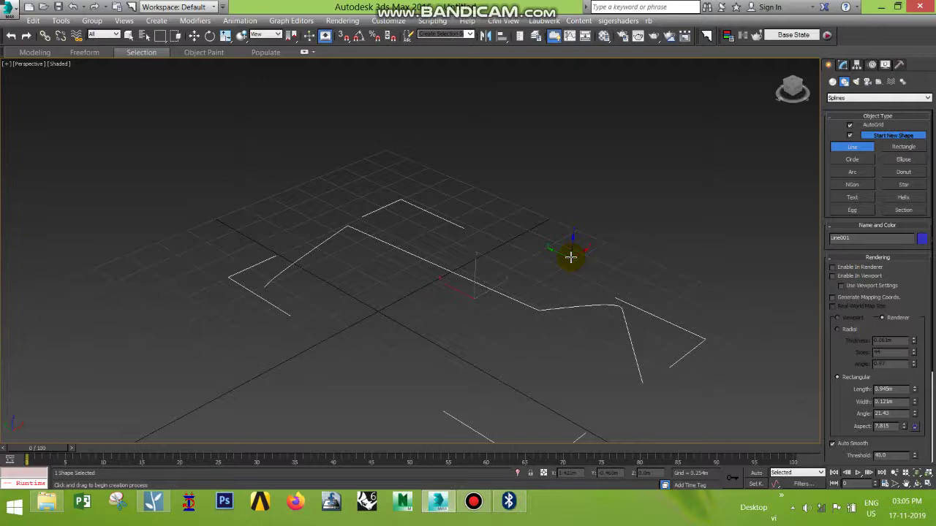
Enter the line's Vertex level with its Geometry options expanded, and turn on 3D snapping to vertices
{"action": "left_click", "coordinate": [843, 65]}
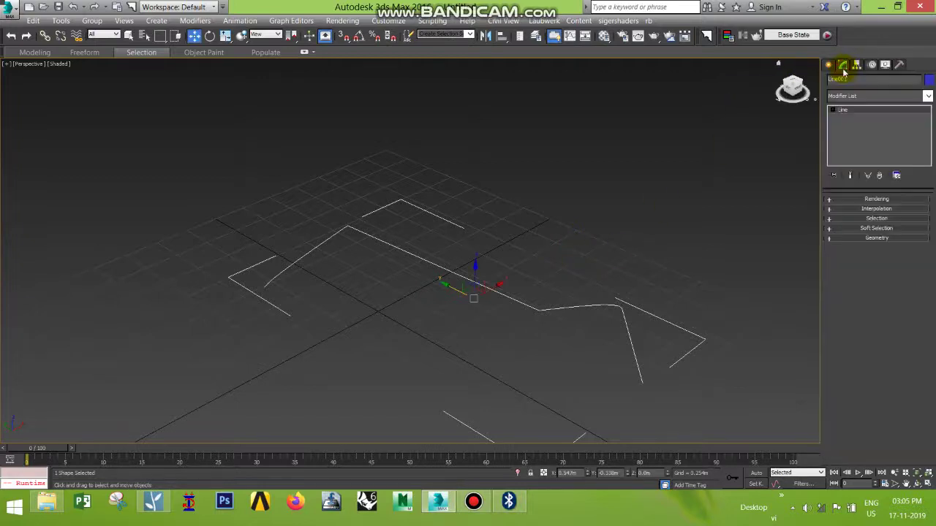
{"action": "left_click", "coordinate": [834, 111]}
{"action": "left_click", "coordinate": [849, 119]}
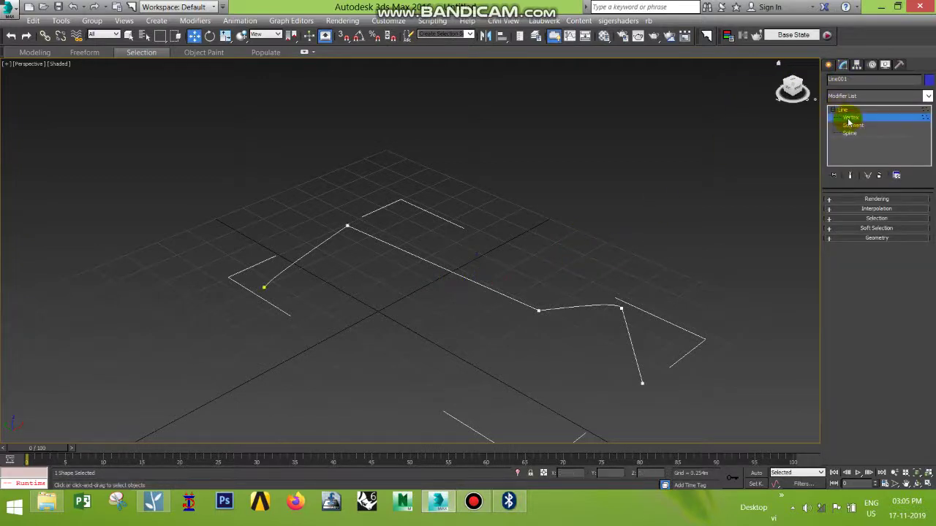
{"action": "left_click", "coordinate": [848, 96]}
{"action": "left_click", "coordinate": [851, 146]}
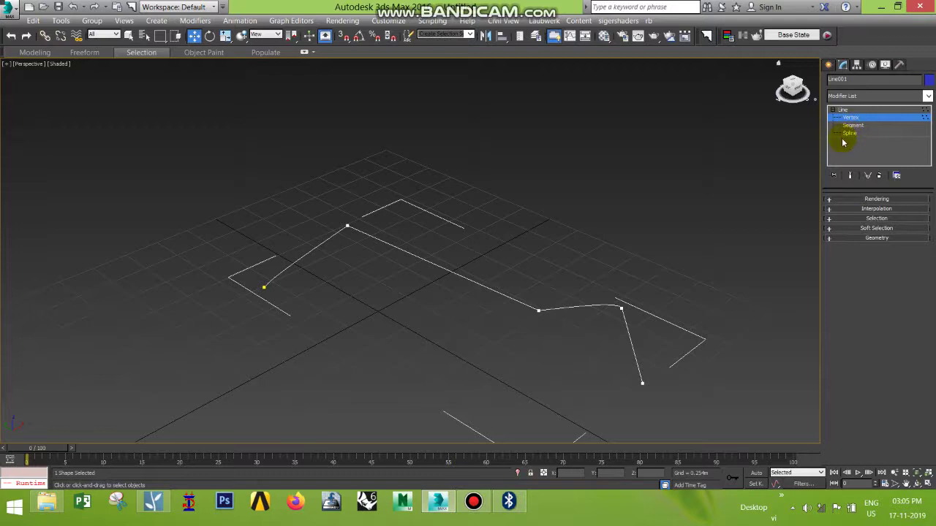
{"action": "left_click", "coordinate": [877, 238]}
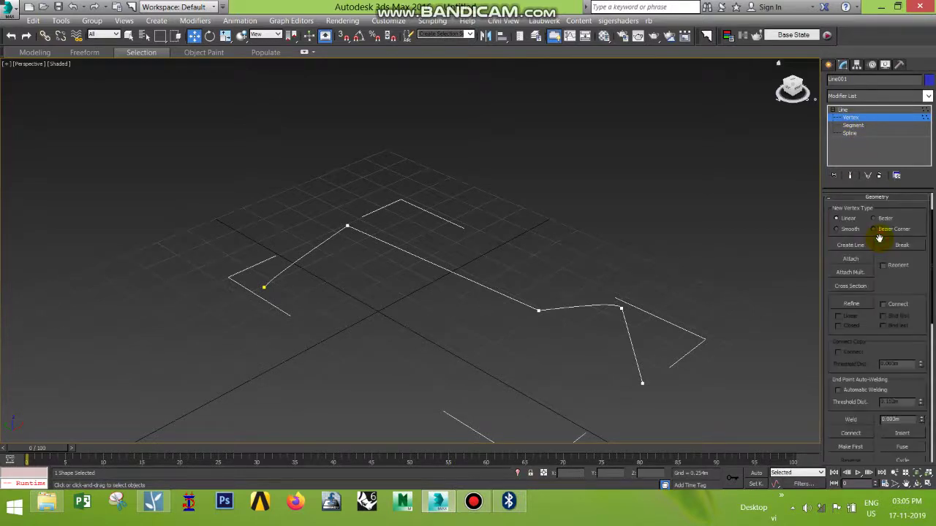
{"action": "middle_click_drag", "start_coordinate": [746, 267], "coordinate": [758, 248]}
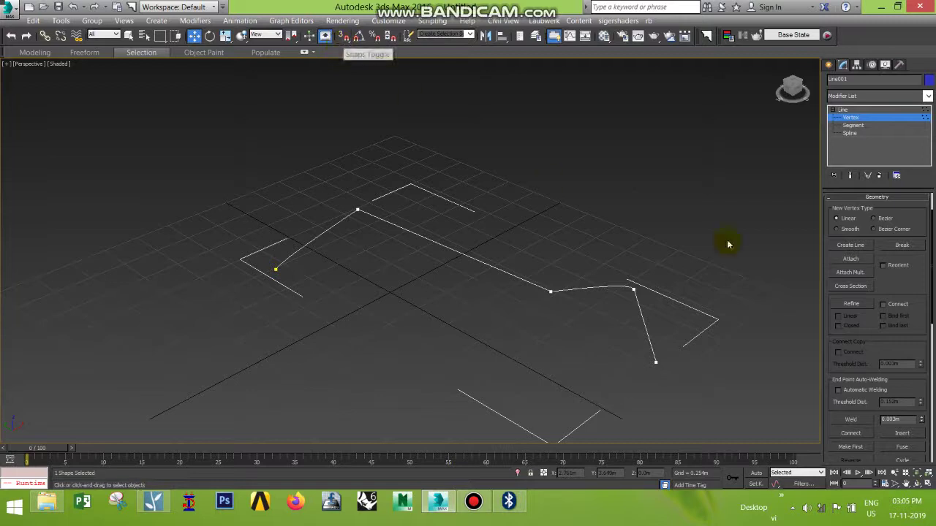
{"action": "right_click", "coordinate": [344, 37]}
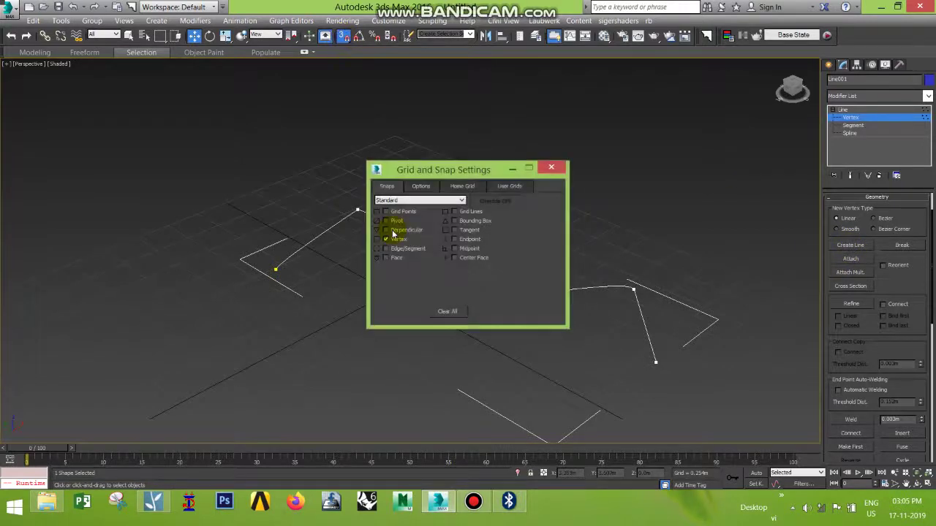
{"action": "left_click", "coordinate": [552, 167]}
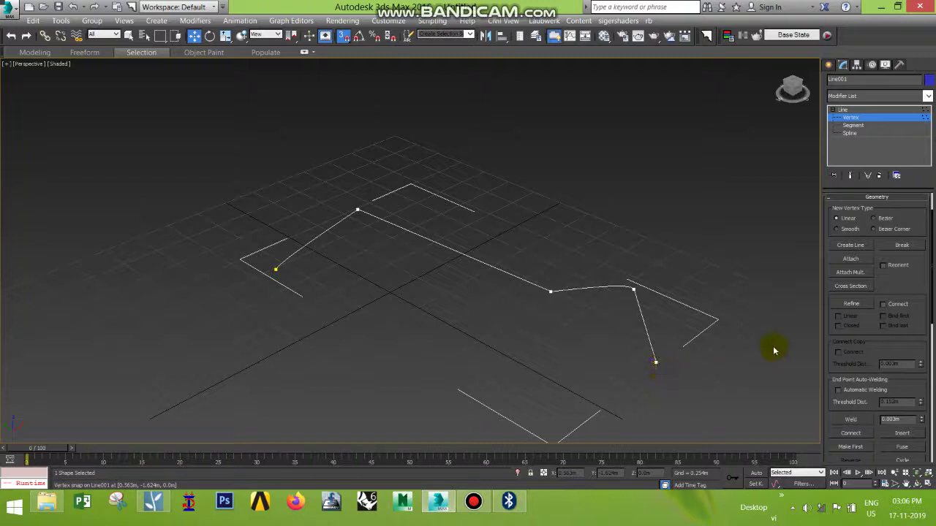
Close the outline with Create Line, running from the last vertex through six zigzag points to the line's open first vertex
{"action": "left_click", "coordinate": [842, 249]}
{"action": "left_click", "coordinate": [656, 362]}
{"action": "left_click", "coordinate": [579, 388]}
{"action": "left_click", "coordinate": [510, 344]}
{"action": "left_click", "coordinate": [398, 389]}
{"action": "left_click", "coordinate": [360, 332]}
{"action": "left_click", "coordinate": [223, 372]}
{"action": "left_click", "coordinate": [192, 302]}
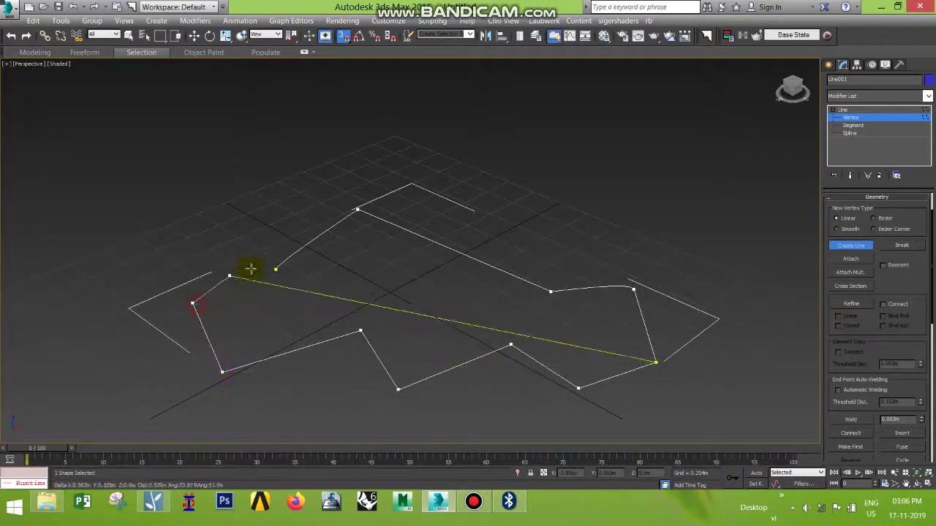
{"action": "left_click", "coordinate": [277, 271]}
{"action": "right_click", "coordinate": [277, 271]}
Turn off snapping, leave Create Line, and reselect the closed outline at its Vertex level
{"action": "left_click", "coordinate": [348, 38]}
{"action": "left_click", "coordinate": [851, 118]}
{"action": "left_click", "coordinate": [857, 245]}
{"action": "left_click", "coordinate": [602, 277]}
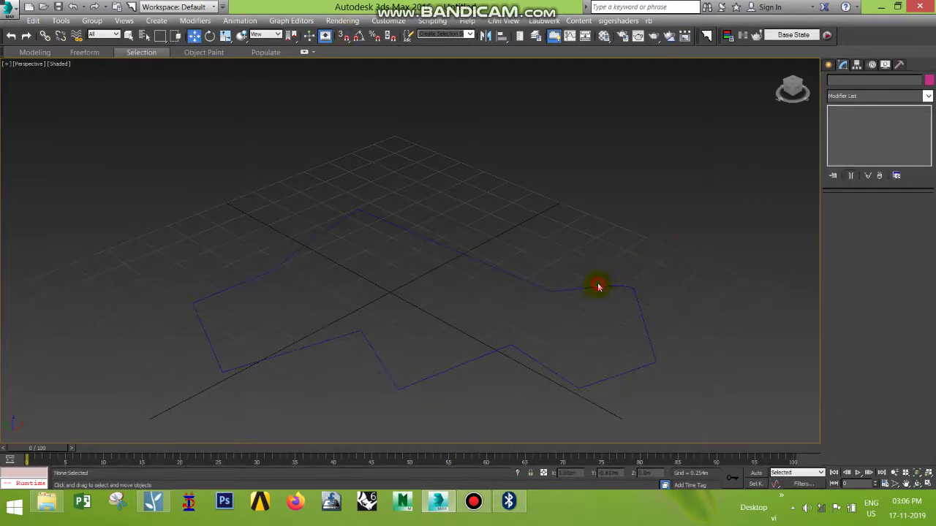
{"action": "left_click", "coordinate": [600, 286]}
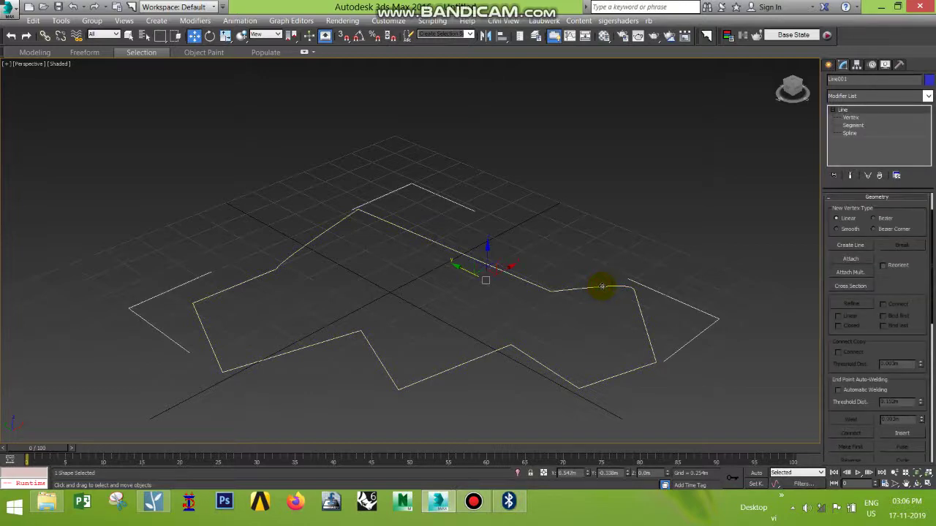
{"action": "left_click", "coordinate": [851, 118]}
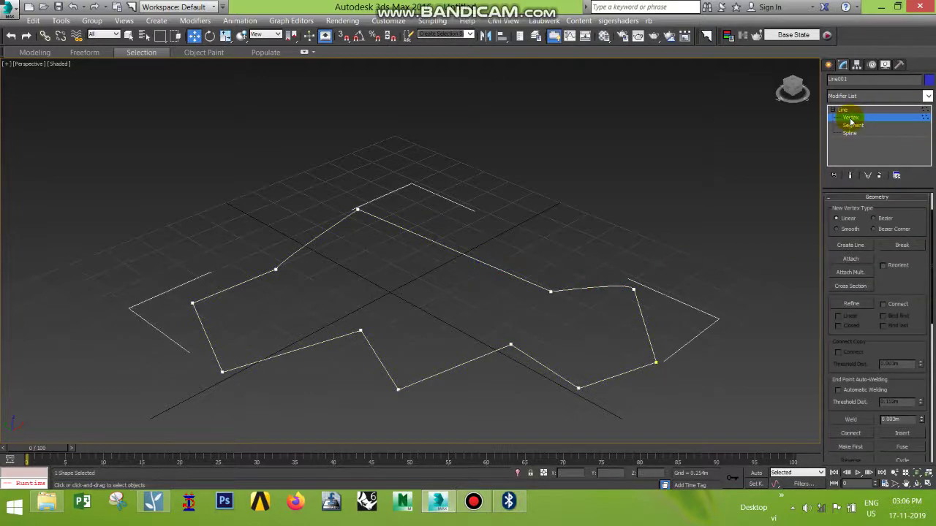
Draw an open eight-vertex line beside the outline with the Corner initial type and Bezier drag type, curving it near its end
{"action": "middle_click_drag", "start_coordinate": [619, 236], "coordinate": [551, 224]}
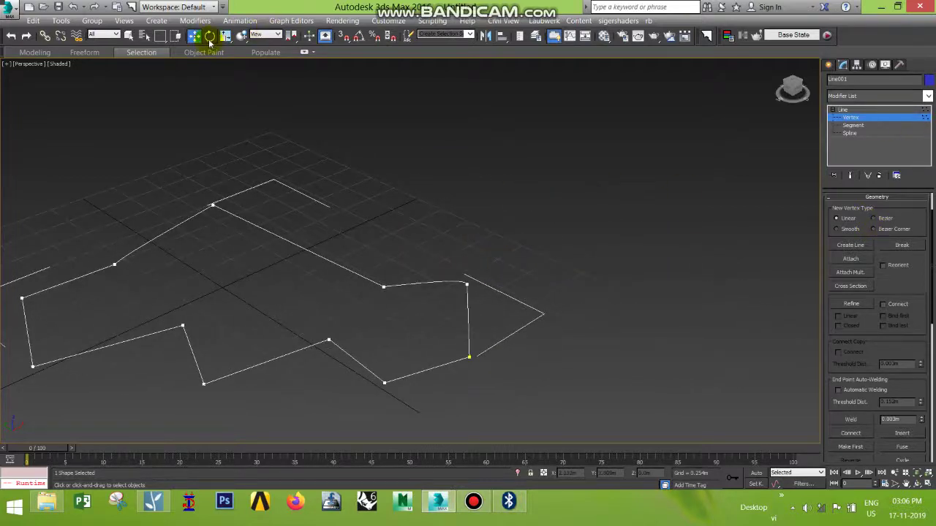
{"action": "left_click", "coordinate": [829, 66]}
{"action": "left_click", "coordinate": [844, 81]}
{"action": "left_click", "coordinate": [852, 147]}
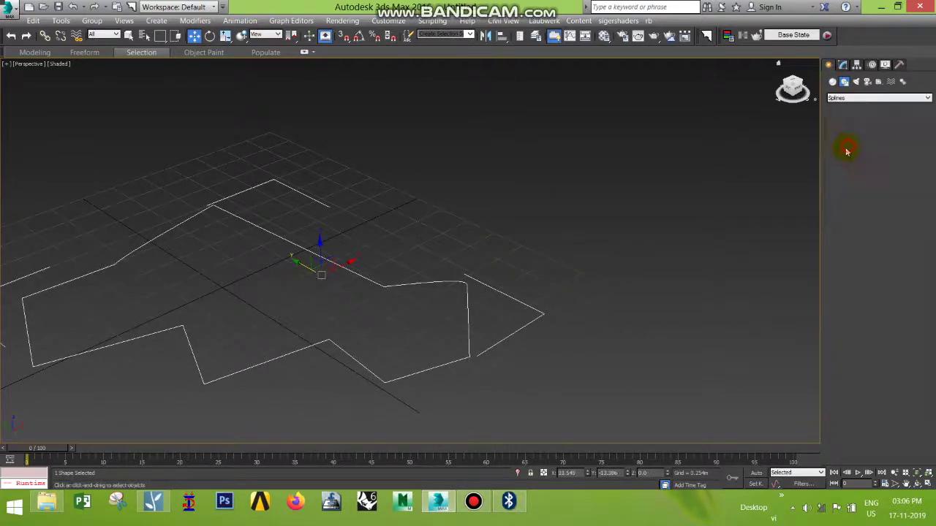
{"action": "left_click", "coordinate": [543, 211]}
{"action": "left_click", "coordinate": [642, 169]}
{"action": "left_click", "coordinate": [737, 226]}
{"action": "left_click", "coordinate": [729, 310]}
{"action": "left_click", "coordinate": [677, 374]}
{"action": "left_click", "coordinate": [611, 328]}
{"action": "left_click_drag", "start_coordinate": [657, 318], "coordinate": [668, 284]}
{"action": "left_click", "coordinate": [668, 284]}
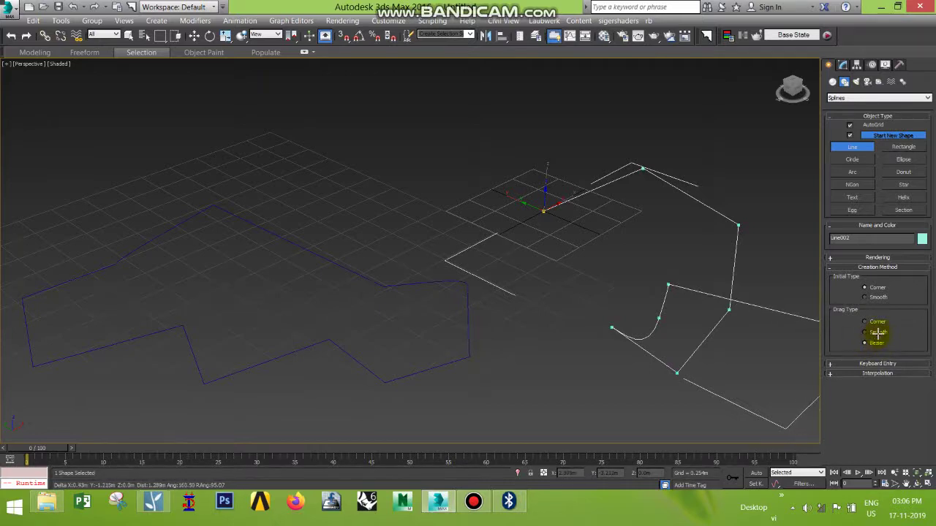
{"action": "right_click", "coordinate": [623, 257]}
Draw a third open line with eight vertices below the second, using Corner for both the initial and drag types
{"action": "middle_click_drag", "start_coordinate": [712, 259], "coordinate": [657, 234]}
{"action": "middle_click_drag", "start_coordinate": [629, 347], "coordinate": [545, 302]}
{"action": "left_click", "coordinate": [574, 315]}
{"action": "left_click", "coordinate": [649, 268]}
{"action": "left_click", "coordinate": [771, 346]}
{"action": "left_click", "coordinate": [775, 366]}
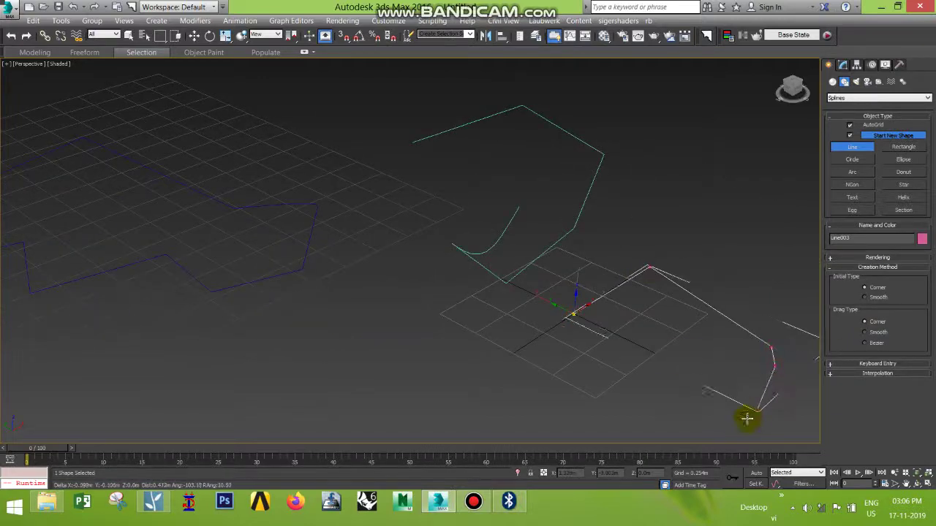
{"action": "left_click", "coordinate": [616, 383]}
{"action": "left_click", "coordinate": [556, 406]}
{"action": "left_click", "coordinate": [478, 360]}
{"action": "left_click", "coordinate": [434, 335]}
{"action": "right_click", "coordinate": [539, 314]}
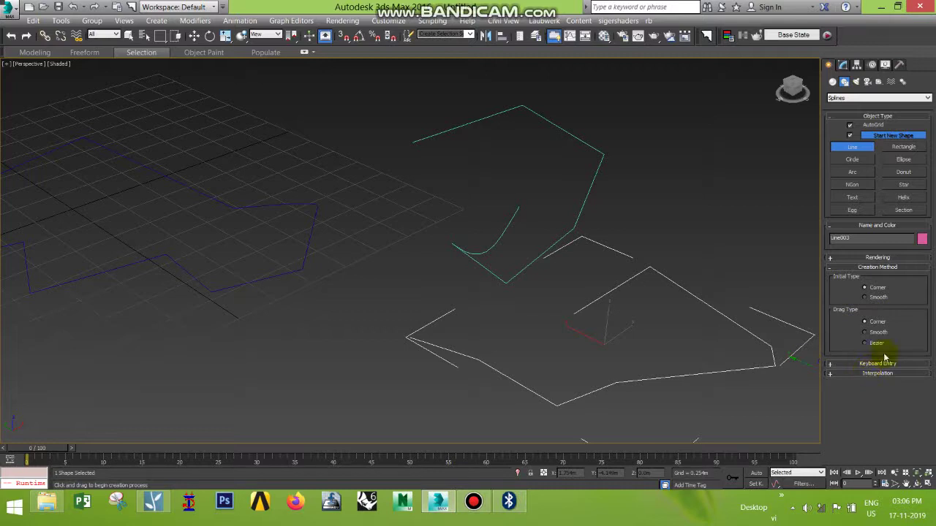
Set the initial and drag types to Smooth and draw a fourth open curve through eight points
{"action": "left_click", "coordinate": [878, 298]}
{"action": "left_click", "coordinate": [879, 335]}
{"action": "middle_click_drag", "start_coordinate": [598, 372], "coordinate": [669, 208]}
{"action": "left_click", "coordinate": [263, 287]}
{"action": "left_click", "coordinate": [356, 222]}
{"action": "left_click", "coordinate": [490, 276]}
{"action": "left_click", "coordinate": [627, 272]}
{"action": "left_click", "coordinate": [659, 355]}
{"action": "left_click", "coordinate": [242, 356]}
{"action": "left_click", "coordinate": [288, 310]}
{"action": "left_click", "coordinate": [309, 268]}
{"action": "right_click", "coordinate": [310, 268]}
Set the initial type to Corner and draw a fifth open line through ten points that loops around its start
{"action": "middle_click_drag", "start_coordinate": [403, 315], "coordinate": [616, 176]}
{"action": "left_click", "coordinate": [874, 288]}
{"action": "left_click", "coordinate": [291, 289]}
{"action": "left_click", "coordinate": [416, 249]}
{"action": "left_click", "coordinate": [639, 324]}
{"action": "left_click", "coordinate": [623, 412]}
{"action": "left_click", "coordinate": [398, 392]}
{"action": "left_click", "coordinate": [273, 401]}
{"action": "left_click", "coordinate": [171, 357]}
{"action": "left_click", "coordinate": [189, 232]}
{"action": "left_click", "coordinate": [313, 171]}
{"action": "left_click", "coordinate": [384, 204]}
{"action": "right_click", "coordinate": [386, 207]}
Set the initial type to Smooth and drag type to Bezier, and draw a large sixth open curve through eight points
{"action": "left_click", "coordinate": [875, 343]}
{"action": "left_click", "coordinate": [881, 301]}
{"action": "mouse_move", "coordinate": [630, 290]}
{"action": "middle_mouse_down"}
{"action": "mouse_move", "coordinate": [570, 261]}
{"action": "mouse_move", "coordinate": [438, 227]}
{"action": "middle_mouse_up"}
{"action": "scroll", "coordinate": [522, 295], "scroll_direction": "down", "scroll_amount": 5}
{"action": "left_click", "coordinate": [523, 295]}
{"action": "left_click", "coordinate": [642, 238]}
{"action": "left_click", "coordinate": [742, 302]}
{"action": "left_click", "coordinate": [763, 391]}
{"action": "left_click", "coordinate": [763, 390]}
{"action": "left_click", "coordinate": [720, 421]}
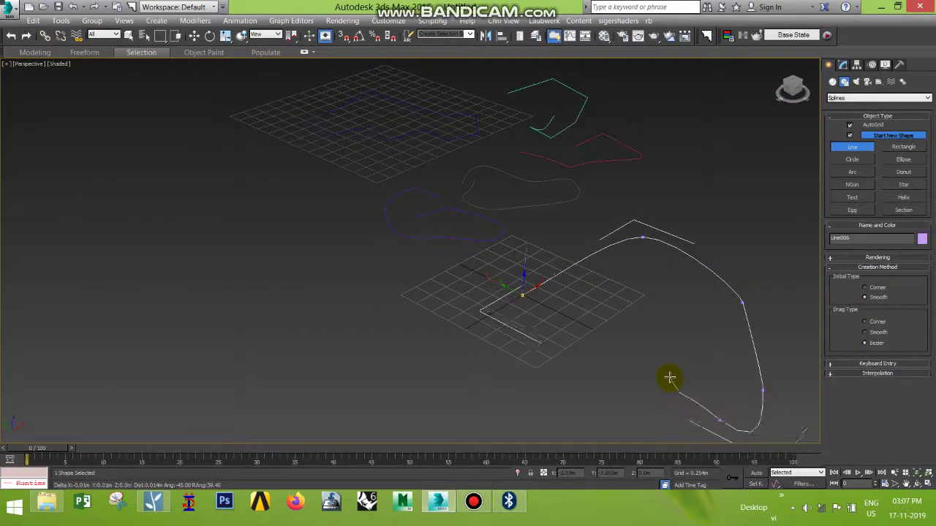
{"action": "left_click", "coordinate": [617, 434]}
{"action": "left_click", "coordinate": [606, 373]}
{"action": "left_click", "coordinate": [517, 385]}
{"action": "right_click", "coordinate": [534, 368]}
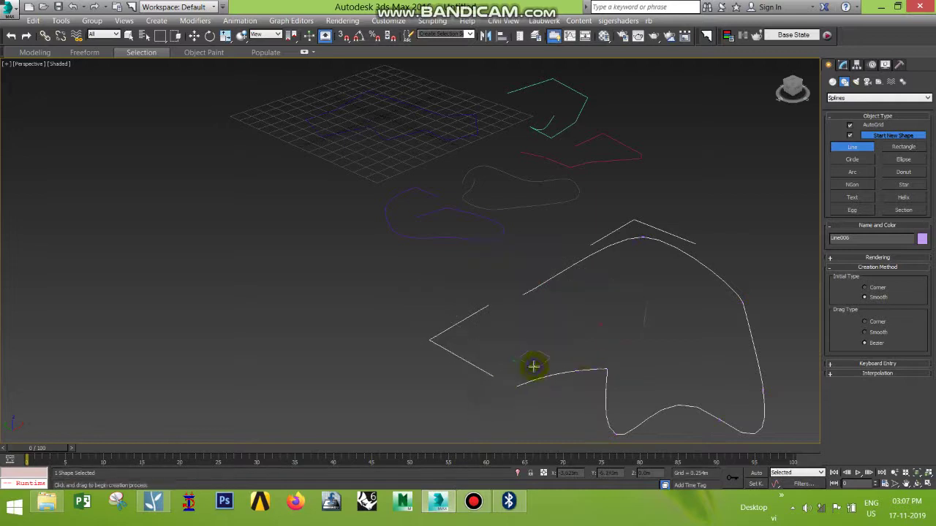
Enter the sixth curve's Vertex level and adjust both tangent handles of the sharp inner vertex near its end
{"action": "left_click", "coordinate": [195, 37]}
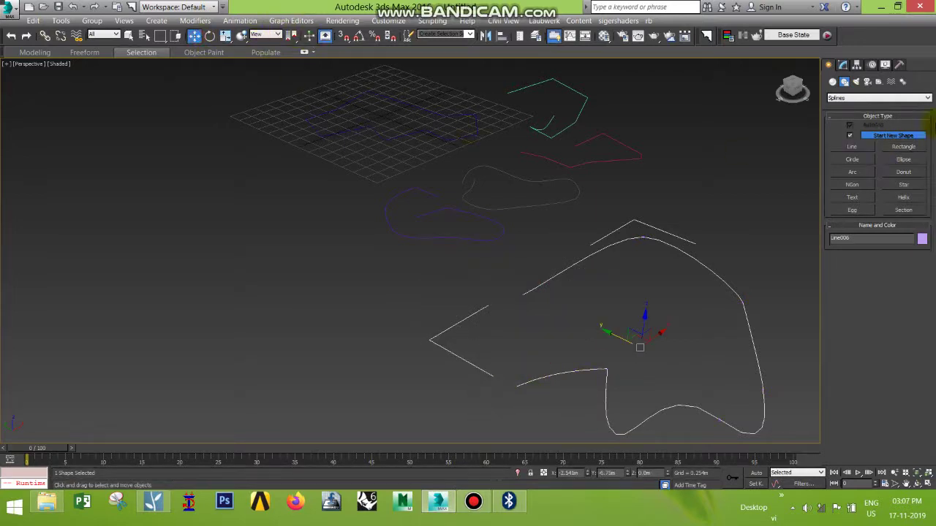
{"action": "middle_click_drag", "start_coordinate": [690, 308], "coordinate": [672, 263]}
{"action": "left_click", "coordinate": [843, 65]}
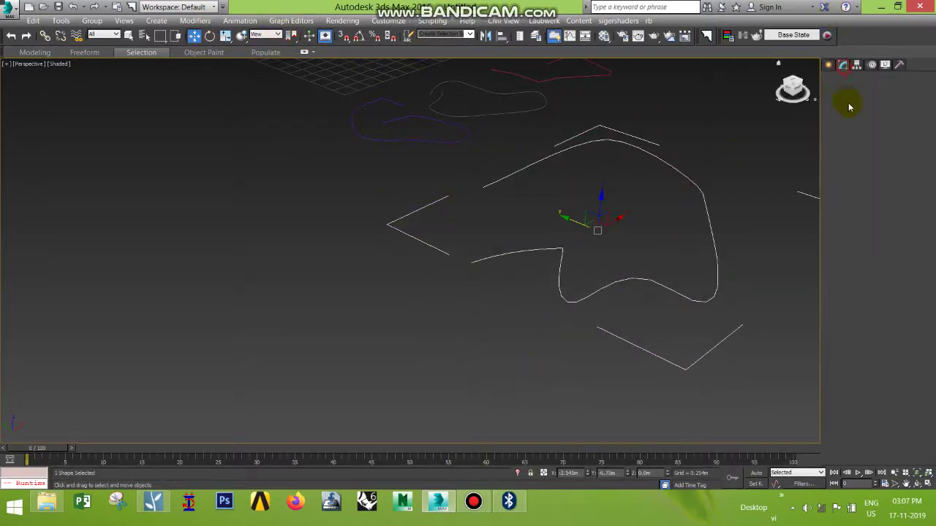
{"action": "left_click", "coordinate": [833, 111]}
{"action": "left_click", "coordinate": [849, 117]}
{"action": "left_click_drag", "start_coordinate": [606, 226], "coordinate": [538, 268]}
{"action": "scroll", "coordinate": [577, 238], "scroll_direction": "up", "scroll_amount": 5}
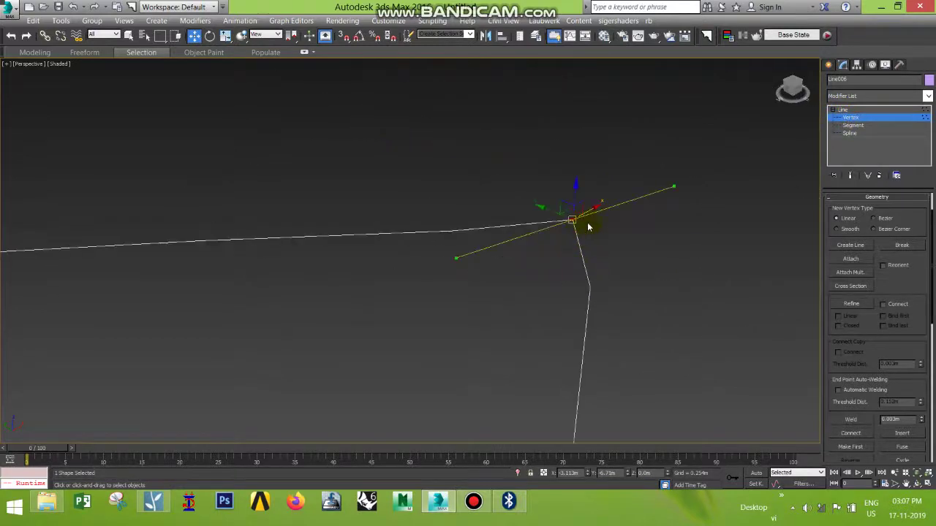
{"action": "mouse_move", "coordinate": [674, 187]}
{"action": "left_mouse_down"}
{"action": "mouse_move", "coordinate": [683, 229]}
{"action": "mouse_move", "coordinate": [681, 183]}
{"action": "left_mouse_up"}
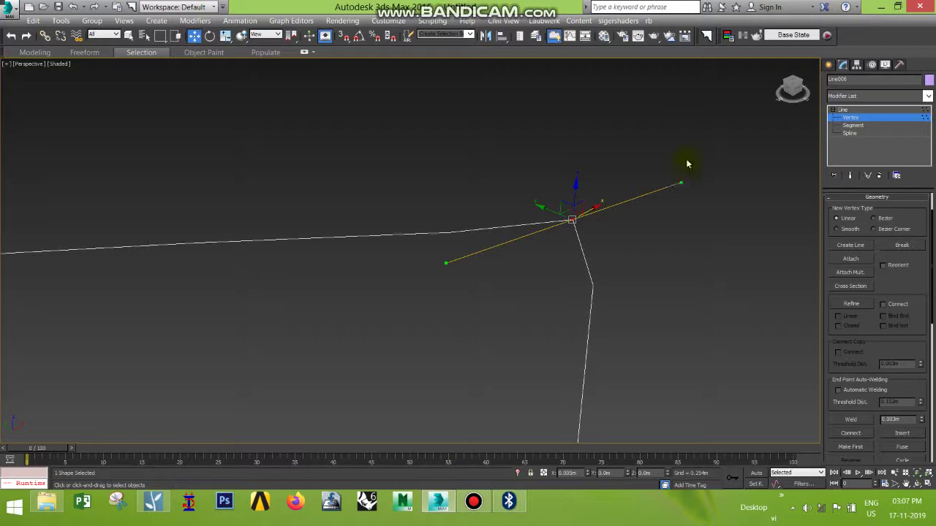
{"action": "left_click_drag", "start_coordinate": [446, 261], "coordinate": [500, 268]}
{"action": "scroll", "coordinate": [495, 288], "scroll_direction": "down", "scroll_amount": 9}
{"action": "scroll", "coordinate": [568, 261], "scroll_direction": "up", "scroll_amount": 3}
Move the uppermost vertex of the sixth curve slightly outward
{"action": "left_click", "coordinate": [550, 264]}
{"action": "left_click", "coordinate": [509, 276]}
{"action": "left_click", "coordinate": [500, 341]}
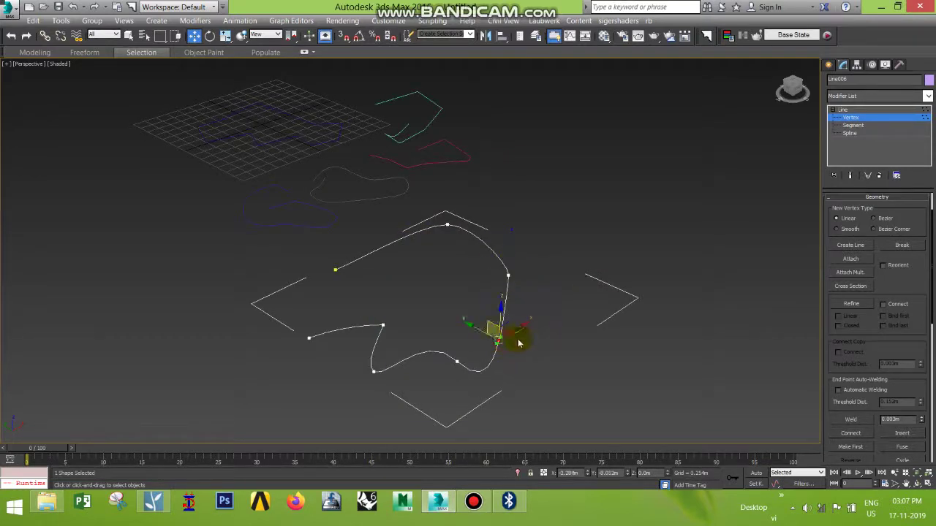
{"action": "left_click_drag", "start_coordinate": [480, 204], "coordinate": [432, 268]}
{"action": "mouse_move", "coordinate": [465, 218]}
{"action": "left_mouse_down"}
{"action": "mouse_move", "coordinate": [579, 174]}
{"action": "mouse_move", "coordinate": [481, 223]}
{"action": "left_mouse_up"}
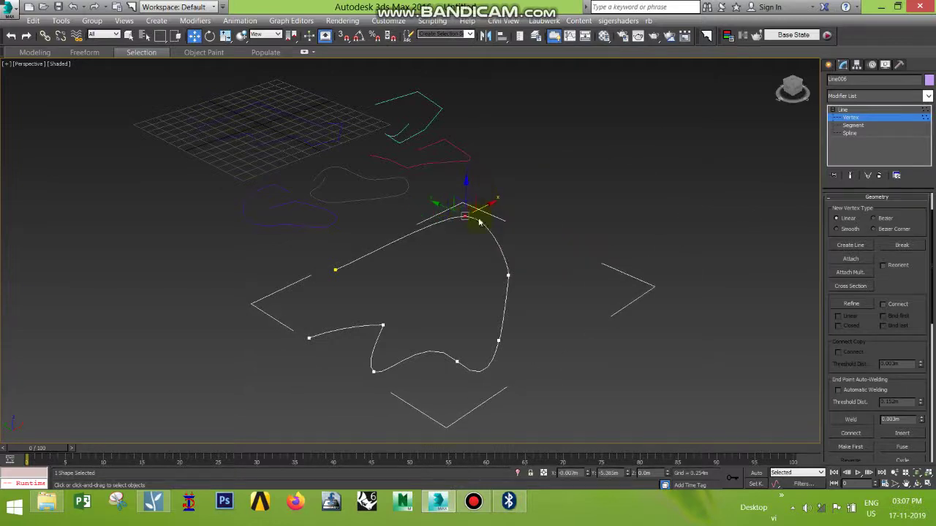
Reshape the sixth curve by adjusting its vertex tangent handles and pulling the lower-left vertex outward
{"action": "left_click", "coordinate": [510, 275]}
{"action": "left_click_drag", "start_coordinate": [507, 287], "coordinate": [478, 298]}
{"action": "mouse_move", "coordinate": [536, 254]}
{"action": "left_mouse_down"}
{"action": "mouse_move", "coordinate": [560, 258]}
{"action": "mouse_move", "coordinate": [522, 272]}
{"action": "mouse_move", "coordinate": [521, 262]}
{"action": "left_mouse_up"}
{"action": "left_click", "coordinate": [457, 362]}
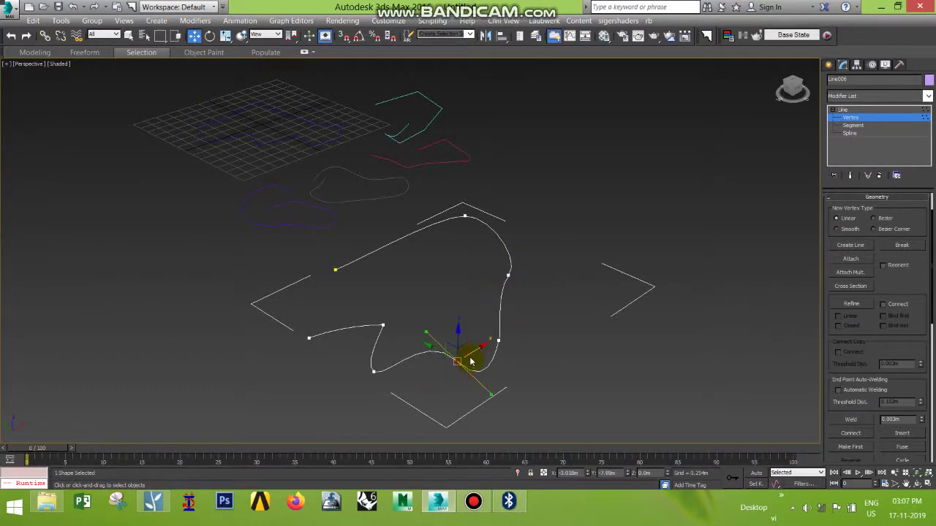
{"action": "left_click_drag", "start_coordinate": [475, 401], "coordinate": [348, 395]}
{"action": "left_click", "coordinate": [382, 325]}
{"action": "left_click_drag", "start_coordinate": [385, 324], "coordinate": [419, 303]}
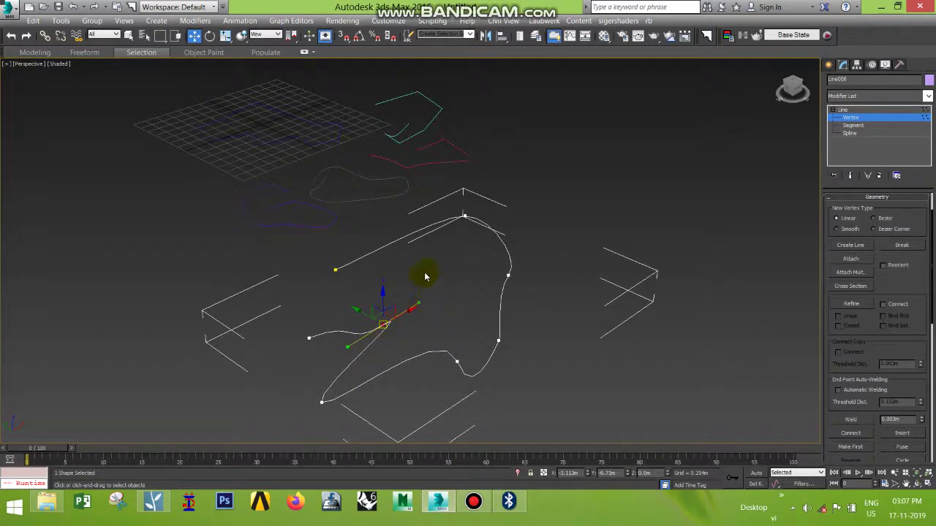
Leave the Vertex level and delete the sixth curve
{"action": "left_click", "coordinate": [851, 118]}
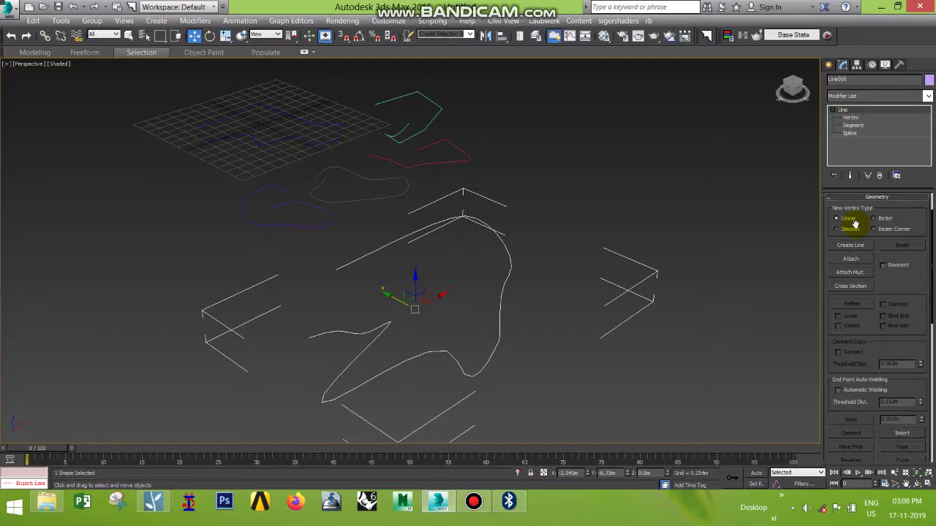
{"action": "middle_click_drag", "start_coordinate": [596, 272], "coordinate": [539, 299]}
{"action": "key", "text": "Delete"}
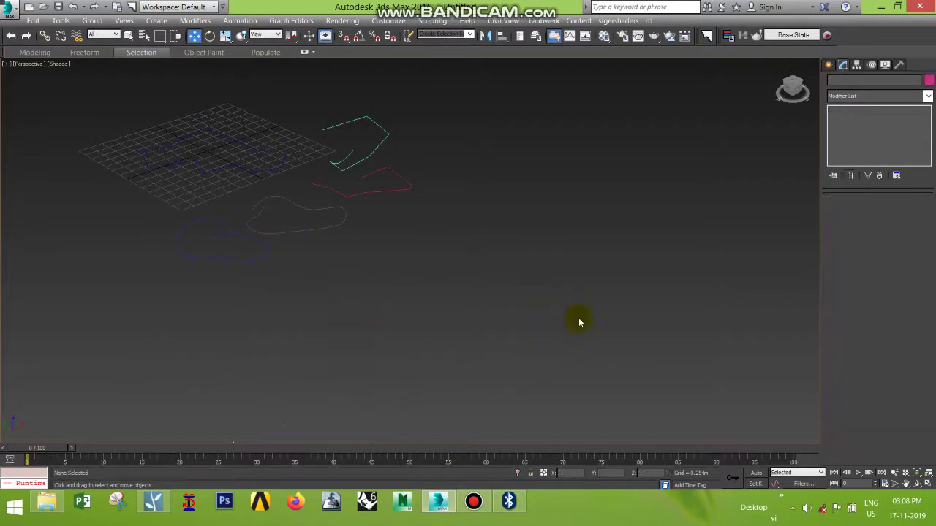
Select the closed outline on the grid and attach the second, third and fourth lines to it one by one
{"action": "middle_click_drag", "start_coordinate": [384, 159], "coordinate": [483, 278]}
{"action": "scroll", "coordinate": [486, 276], "scroll_direction": "up", "scroll_amount": 3}
{"action": "left_click", "coordinate": [505, 239]}
{"action": "left_click", "coordinate": [851, 117]}
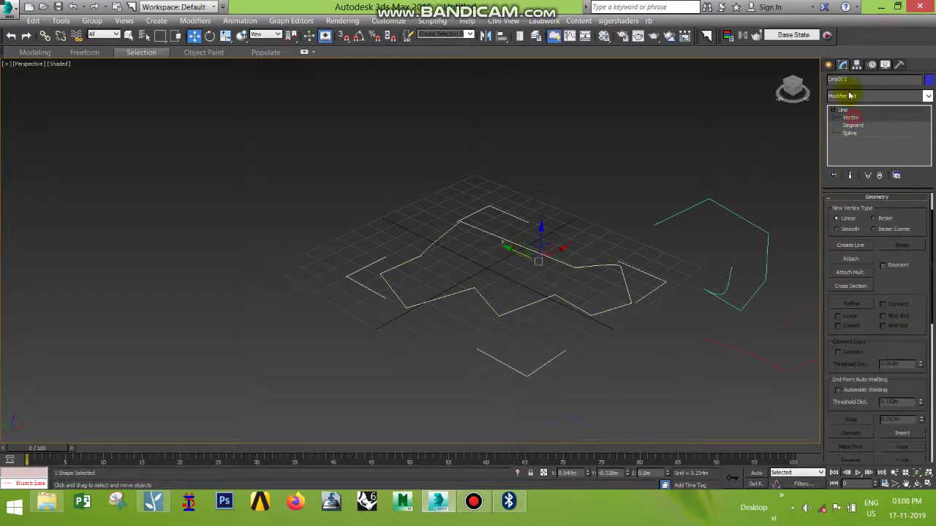
{"action": "middle_click_drag", "start_coordinate": [620, 298], "coordinate": [574, 299]}
{"action": "left_click", "coordinate": [850, 259]}
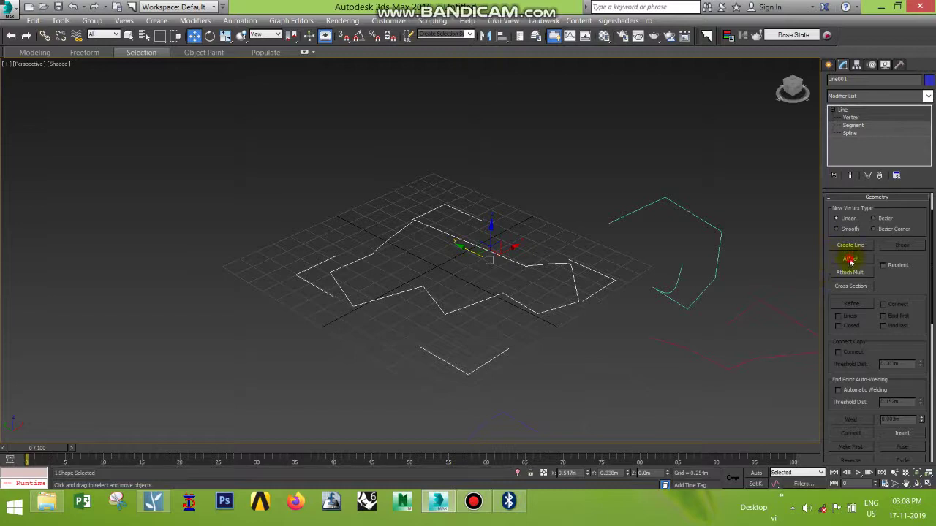
{"action": "left_click", "coordinate": [711, 281]}
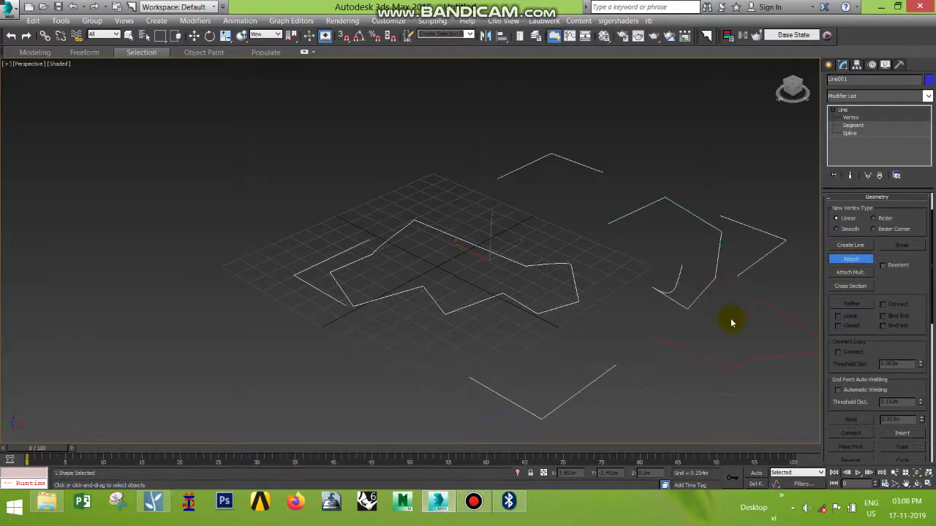
{"action": "middle_click_drag", "start_coordinate": [731, 338], "coordinate": [628, 288]}
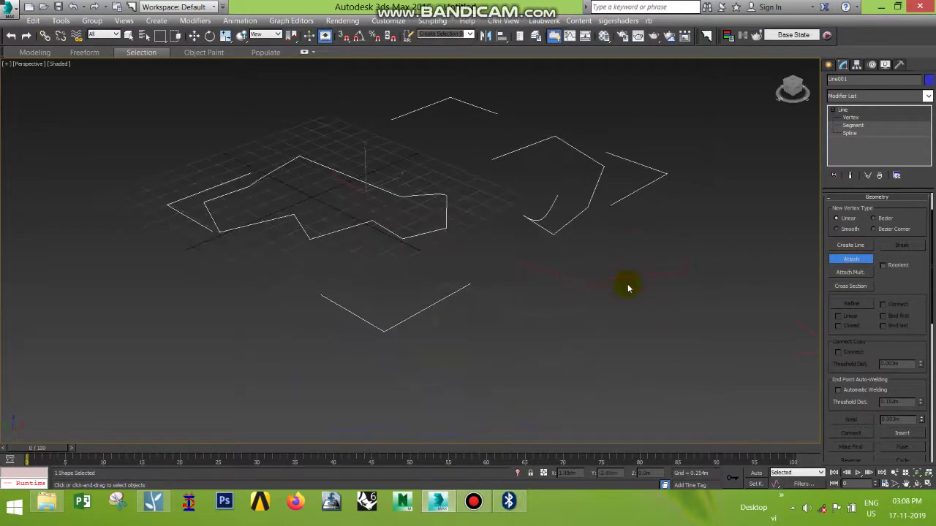
{"action": "left_click", "coordinate": [633, 279]}
{"action": "left_click", "coordinate": [590, 319]}
{"action": "left_click", "coordinate": [850, 259]}
Delete the combined shape as a test and restore it
{"action": "key", "text": "Delete"}
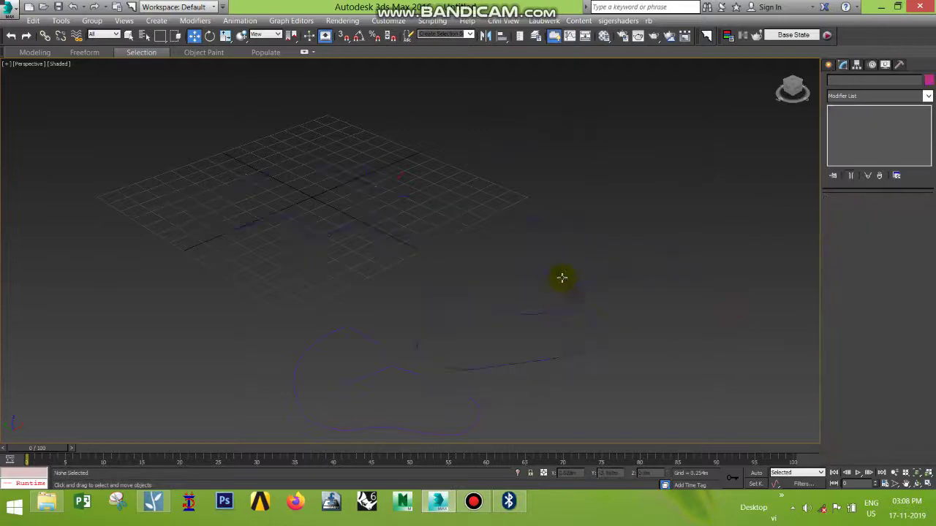
{"action": "left_click", "coordinate": [563, 282]}
{"action": "middle_click_drag", "start_coordinate": [441, 256], "coordinate": [406, 207], "text": "alt"}
{"action": "middle_click_drag", "start_coordinate": [509, 164], "coordinate": [431, 233], "text": "alt"}
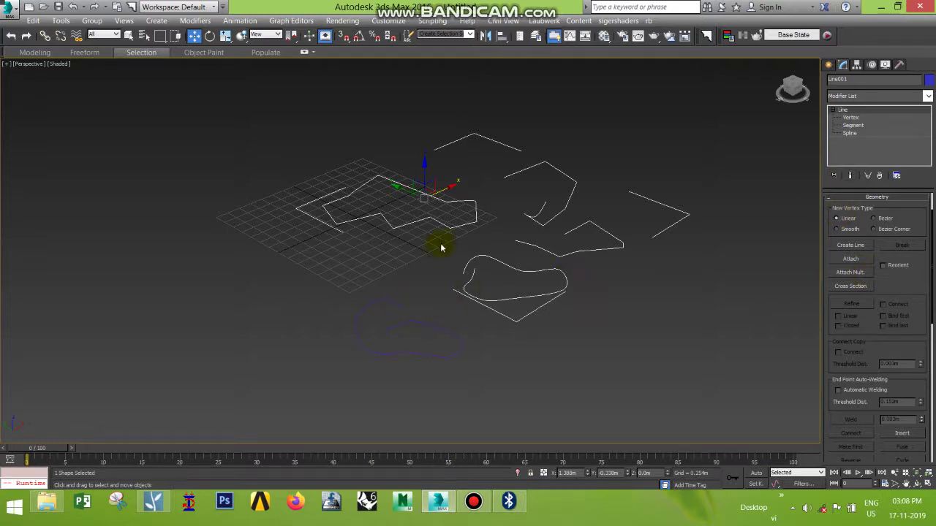
Attach Line005 to the combined shape with Attach Multiple
{"action": "left_click", "coordinate": [858, 274]}
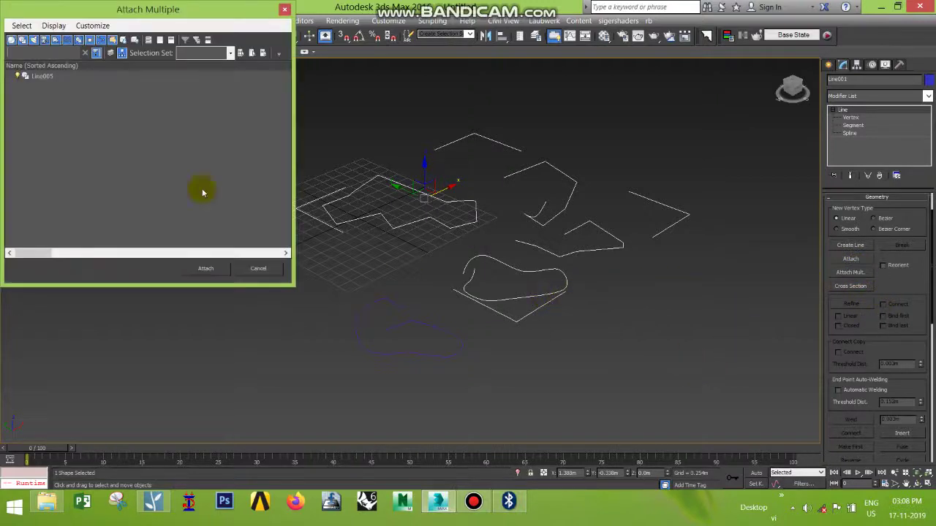
{"action": "left_click", "coordinate": [39, 77]}
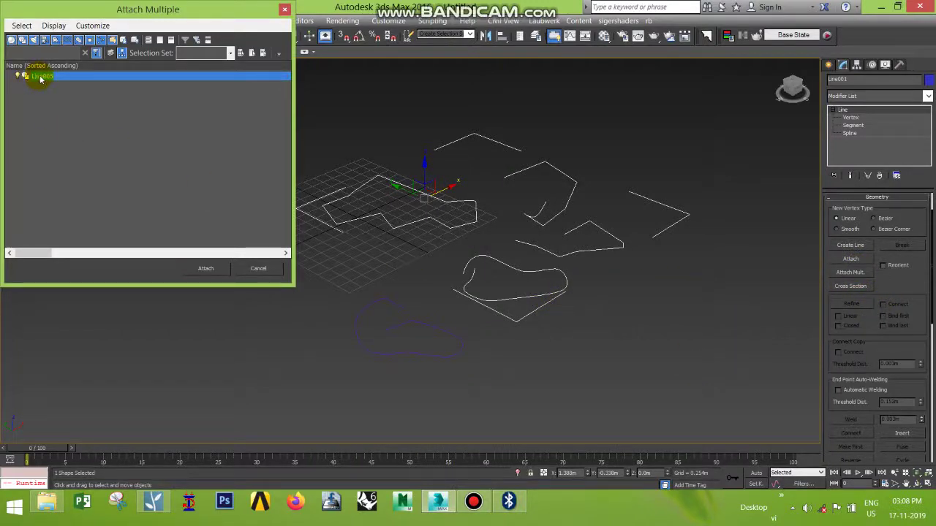
{"action": "left_click", "coordinate": [203, 270]}
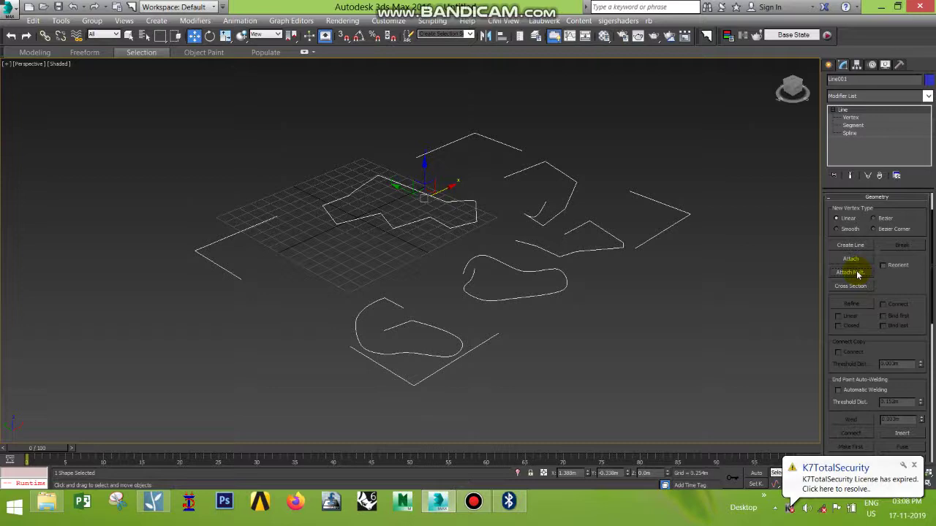
Break the closed outline at the vertex before its curved segment and move the two resulting ends apart
{"action": "left_click", "coordinate": [849, 118]}
{"action": "scroll", "coordinate": [752, 303], "scroll_direction": "up", "scroll_amount": 5}
{"action": "scroll", "coordinate": [586, 257], "scroll_direction": "up", "scroll_amount": 4}
{"action": "left_click", "coordinate": [589, 256]}
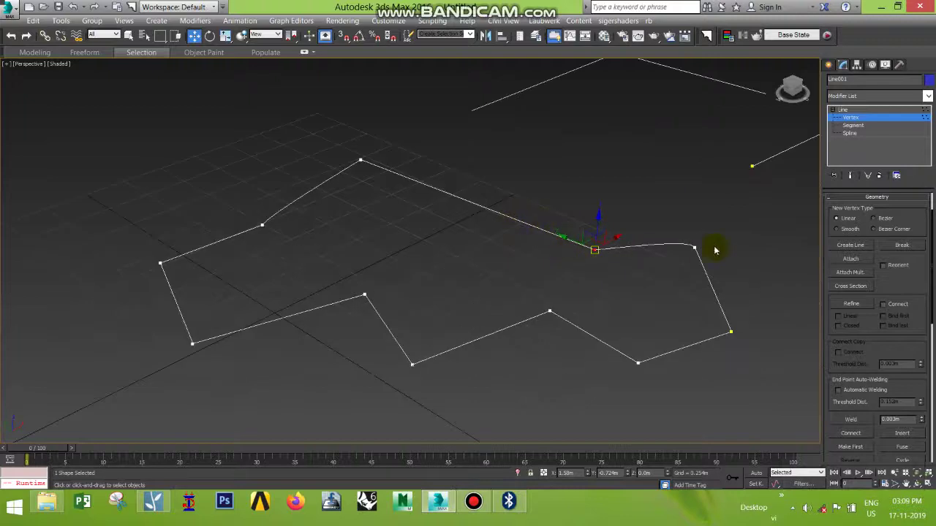
{"action": "left_click", "coordinate": [901, 245]}
{"action": "left_click", "coordinate": [596, 251]}
{"action": "left_click_drag", "start_coordinate": [610, 246], "coordinate": [655, 218]}
{"action": "left_click", "coordinate": [596, 249]}
{"action": "left_click_drag", "start_coordinate": [578, 245], "coordinate": [532, 216]}
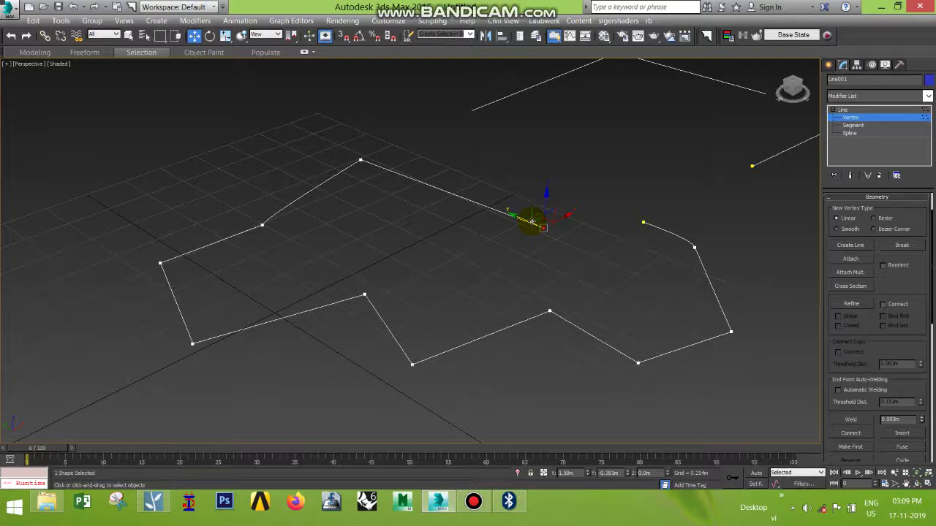
Move the curved segment's open end onto the outline's other open end using vertex snapping, and turn snapping off
{"action": "middle_click_drag", "start_coordinate": [644, 291], "coordinate": [627, 293]}
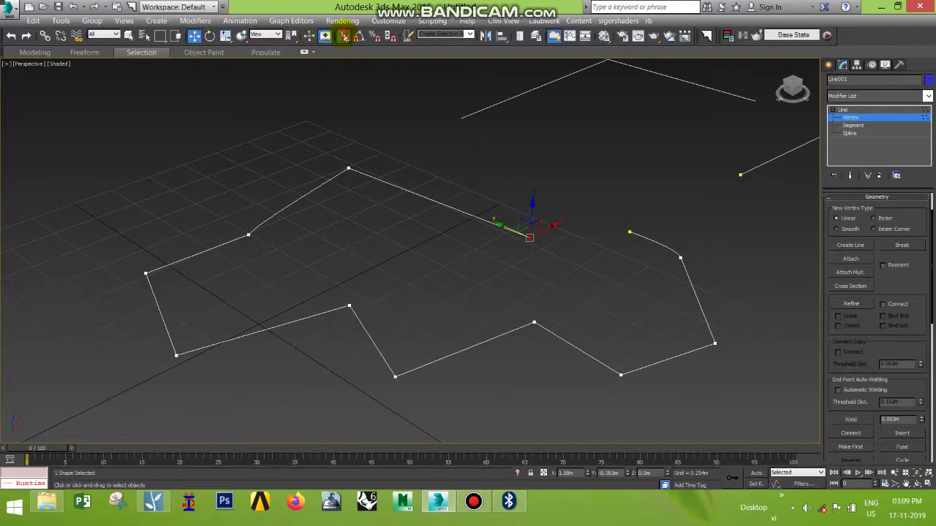
{"action": "right_click", "coordinate": [344, 35]}
{"action": "left_click", "coordinate": [562, 169]}
{"action": "left_click_drag", "start_coordinate": [627, 229], "coordinate": [529, 238]}
{"action": "left_click", "coordinate": [533, 261]}
{"action": "left_click", "coordinate": [343, 36]}
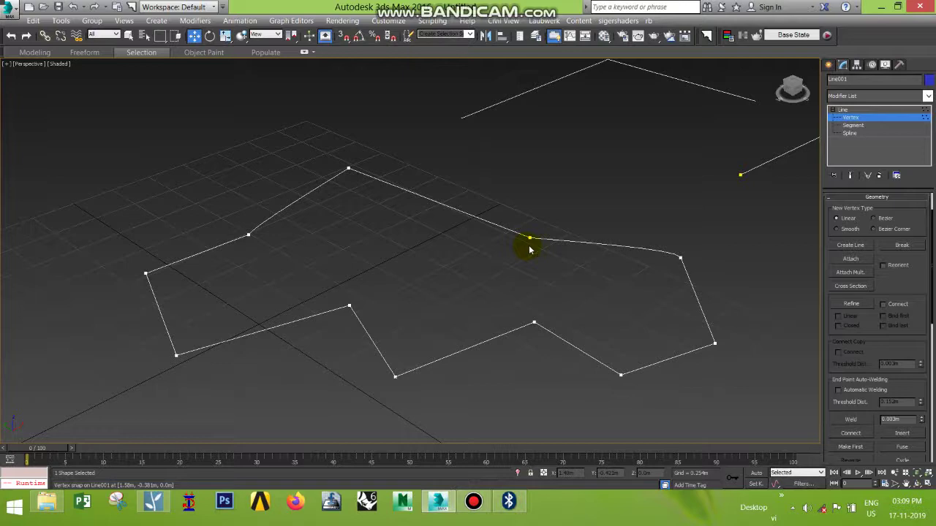
Weld the two coincident end vertices of the outline and move the joined vertex slightly
{"action": "left_click_drag", "start_coordinate": [554, 266], "coordinate": [489, 194]}
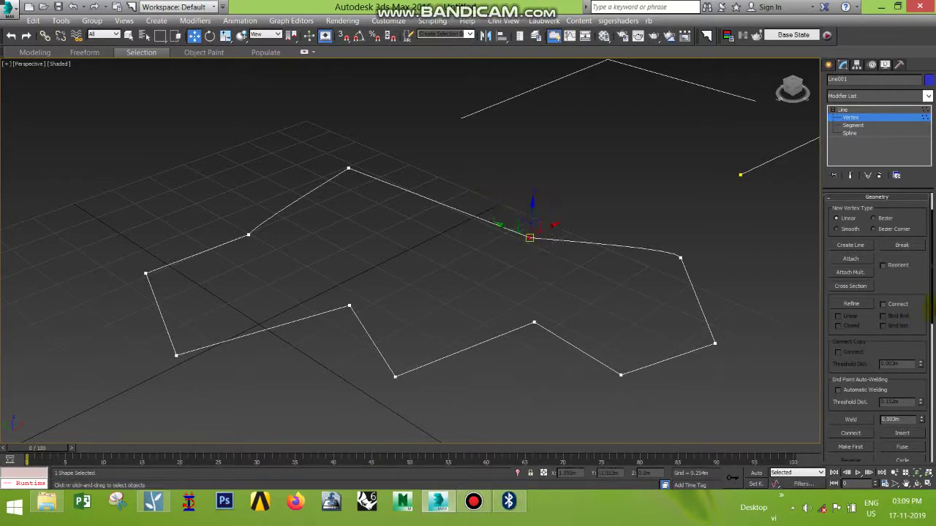
{"action": "left_click_drag", "start_coordinate": [897, 293], "coordinate": [894, 175]}
{"action": "left_click", "coordinate": [850, 314]}
{"action": "left_click", "coordinate": [559, 254]}
{"action": "left_click", "coordinate": [531, 236]}
{"action": "left_click_drag", "start_coordinate": [541, 229], "coordinate": [562, 207]}
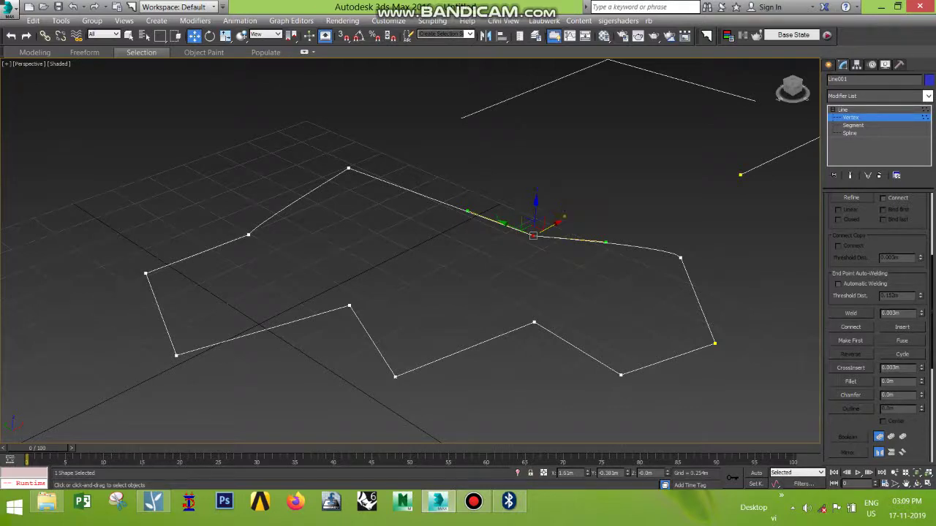
{"action": "left_click", "coordinate": [682, 341]}
{"action": "middle_click_drag", "start_coordinate": [643, 313], "coordinate": [654, 295]}
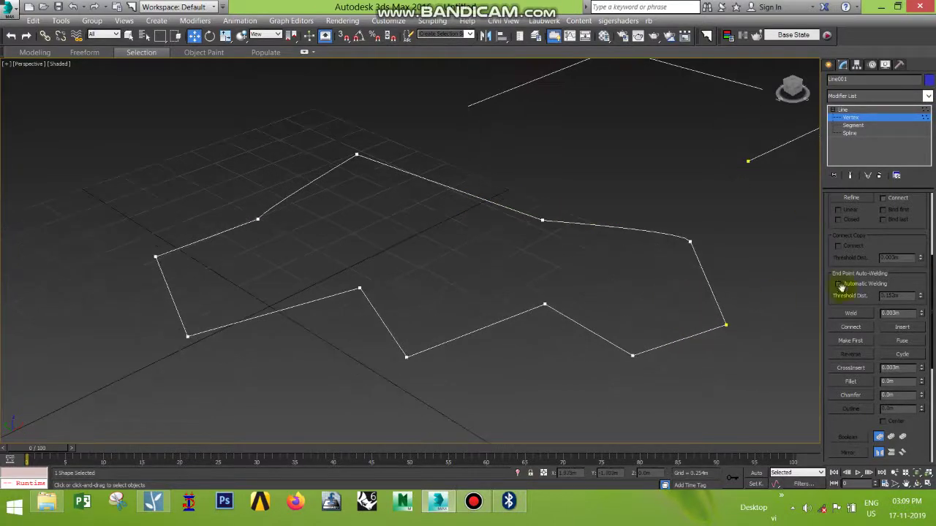
Insert three new vertices with Refine: on the curved segment, the segment beyond it, and the long upper segment
{"action": "scroll", "coordinate": [848, 271], "scroll_direction": "up", "scroll_amount": 2}
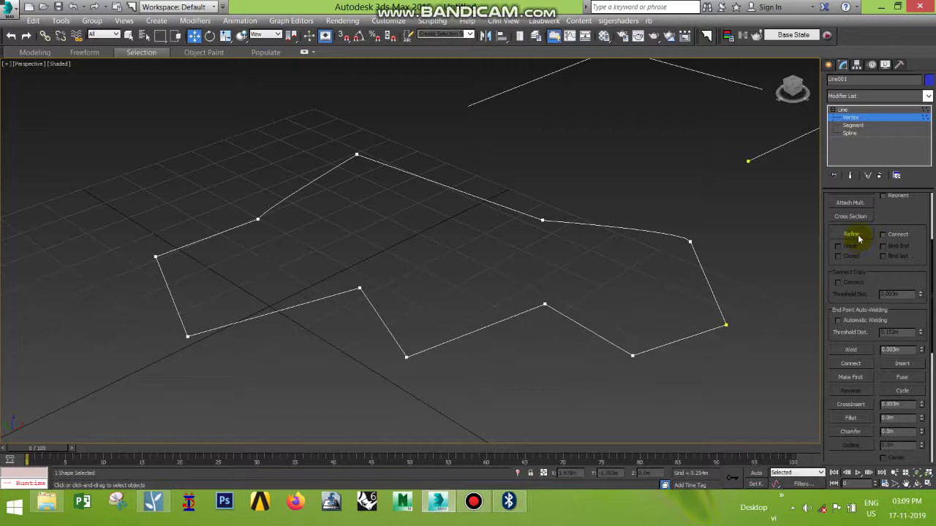
{"action": "left_click", "coordinate": [857, 236]}
{"action": "left_click", "coordinate": [633, 229]}
{"action": "left_click", "coordinate": [706, 278]}
{"action": "left_click", "coordinate": [438, 183]}
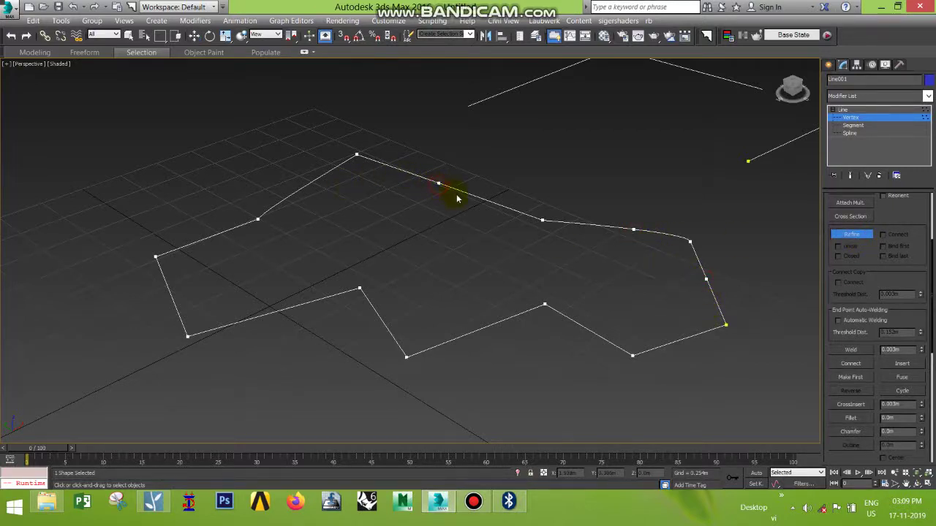
Move the inserted vertex on the long upper segment outward and convert it to a Corner vertex
{"action": "left_click", "coordinate": [194, 35]}
{"action": "left_click_drag", "start_coordinate": [457, 175], "coordinate": [500, 134]}
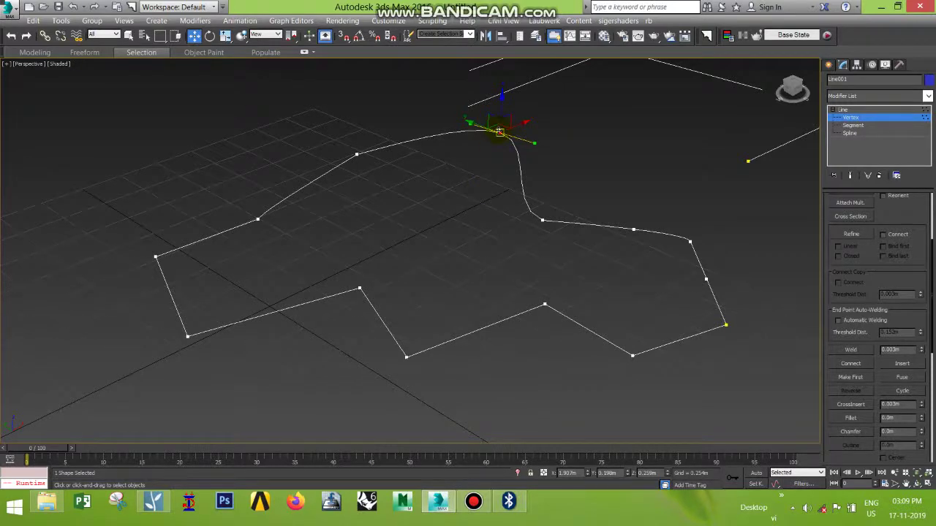
{"action": "right_click", "coordinate": [500, 132]}
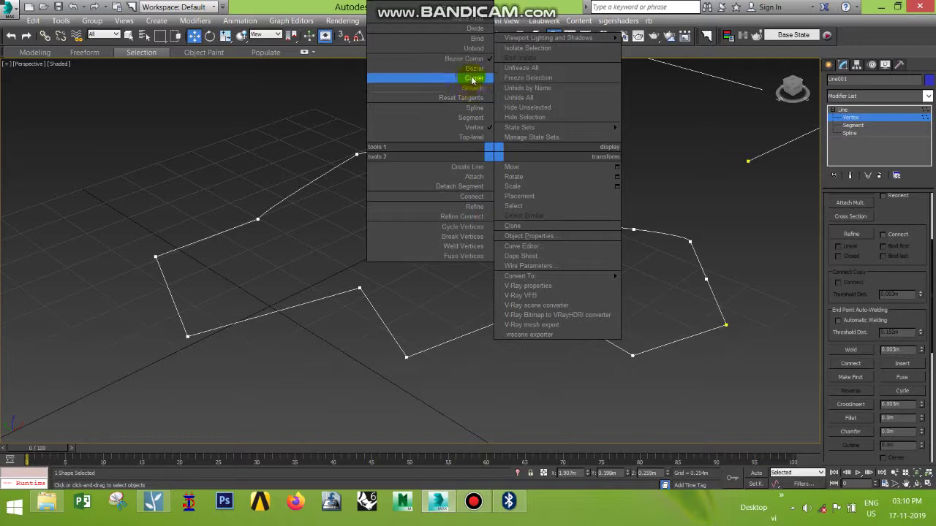
{"action": "left_click", "coordinate": [472, 79]}
Pull the raised upper vertex slightly inward and convert it to a Smooth vertex
{"action": "left_click_drag", "start_coordinate": [512, 127], "coordinate": [483, 150]}
{"action": "right_click", "coordinate": [482, 150]}
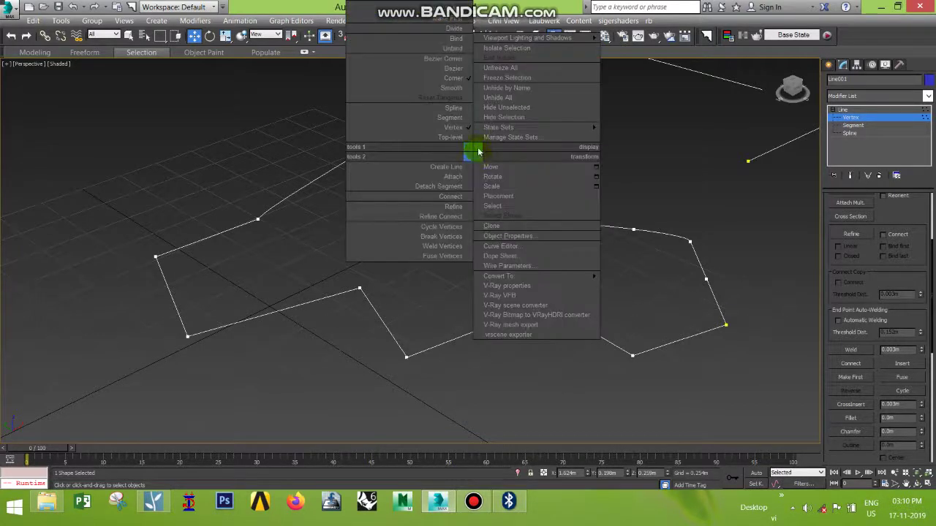
{"action": "left_click", "coordinate": [454, 78]}
{"action": "right_click", "coordinate": [484, 158]}
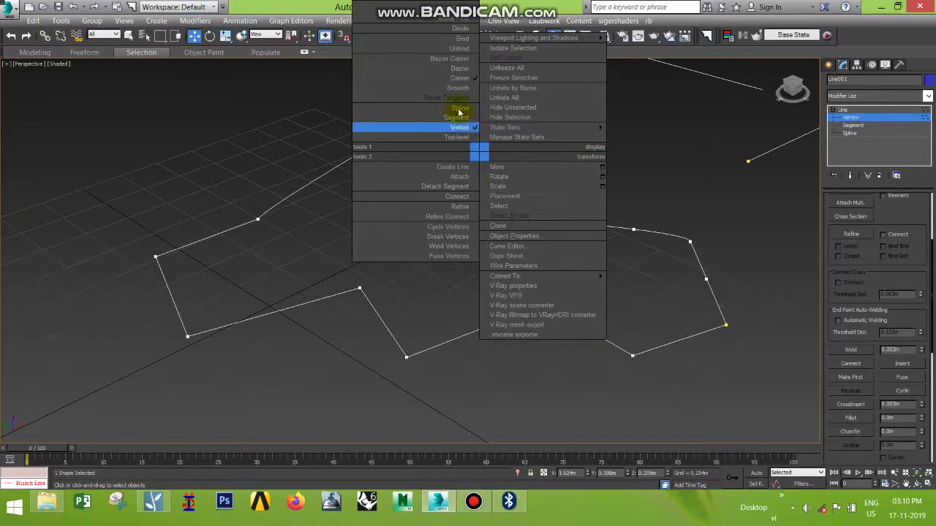
{"action": "left_click", "coordinate": [457, 89]}
{"action": "left_click_drag", "start_coordinate": [493, 137], "coordinate": [486, 150]}
Check the vertex type on the curved segment, and insert a vertex with Refine on the short lower segment beside the first vertex
{"action": "left_click_drag", "start_coordinate": [666, 213], "coordinate": [624, 253]}
{"action": "right_click", "coordinate": [632, 234]}
{"action": "right_click", "coordinate": [633, 236]}
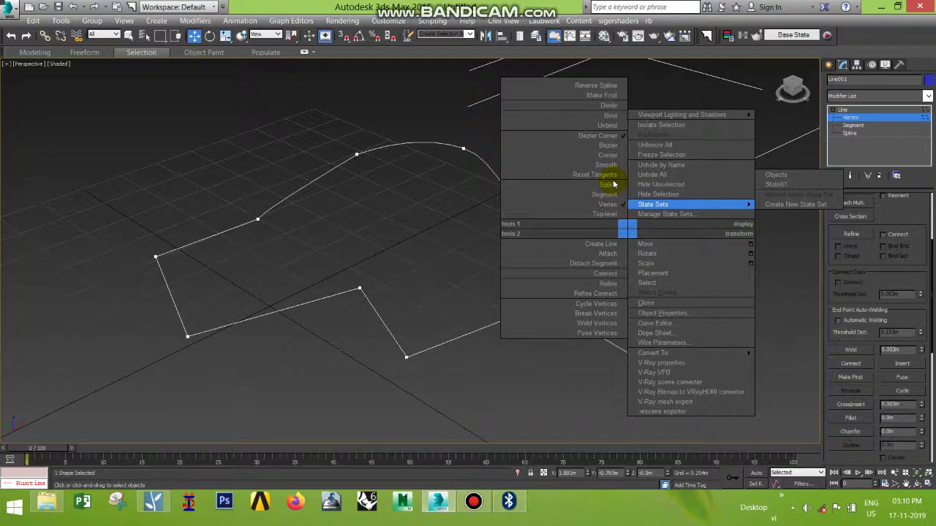
{"action": "left_click", "coordinate": [687, 161]}
{"action": "left_click", "coordinate": [852, 236]}
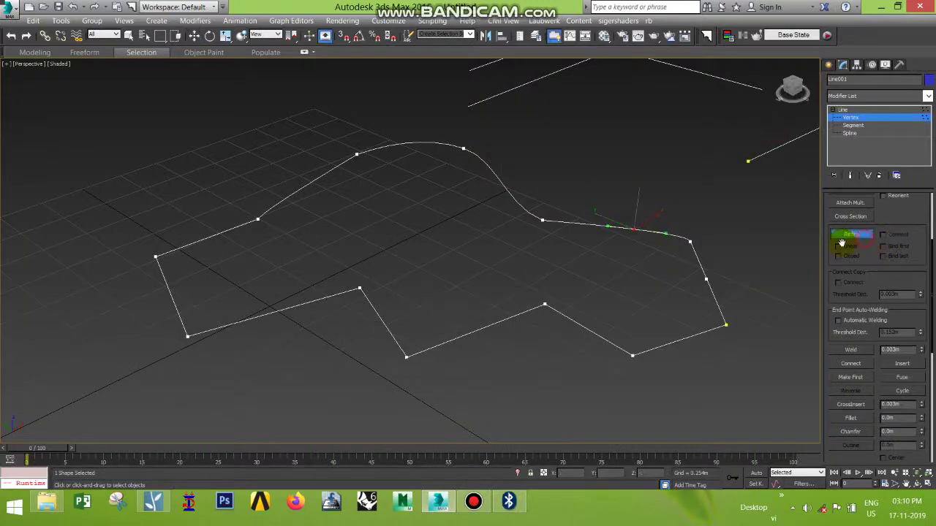
{"action": "left_click", "coordinate": [693, 336]}
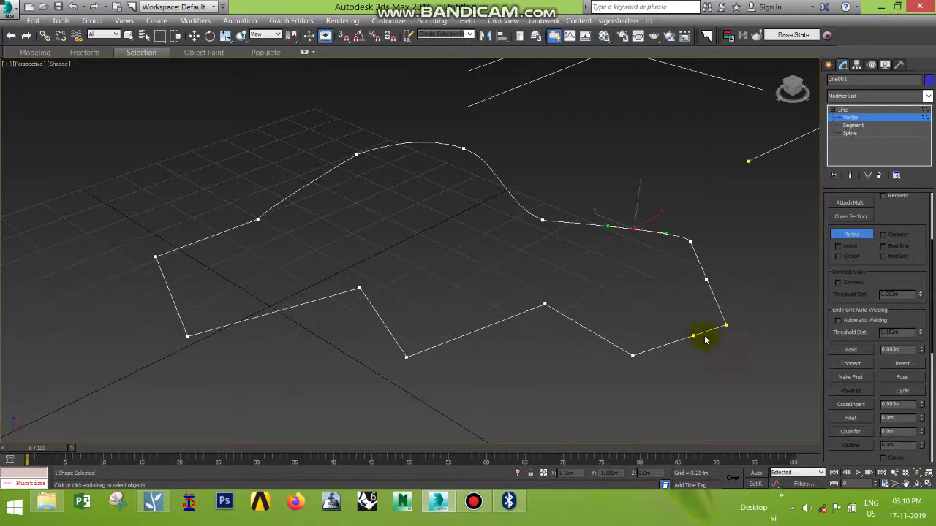
{"action": "left_click", "coordinate": [848, 234]}
Try to fillet the closed outline's first vertex, and select the corner vertex at the end of the curved segment
{"action": "left_click_drag", "start_coordinate": [898, 213], "coordinate": [893, 183]}
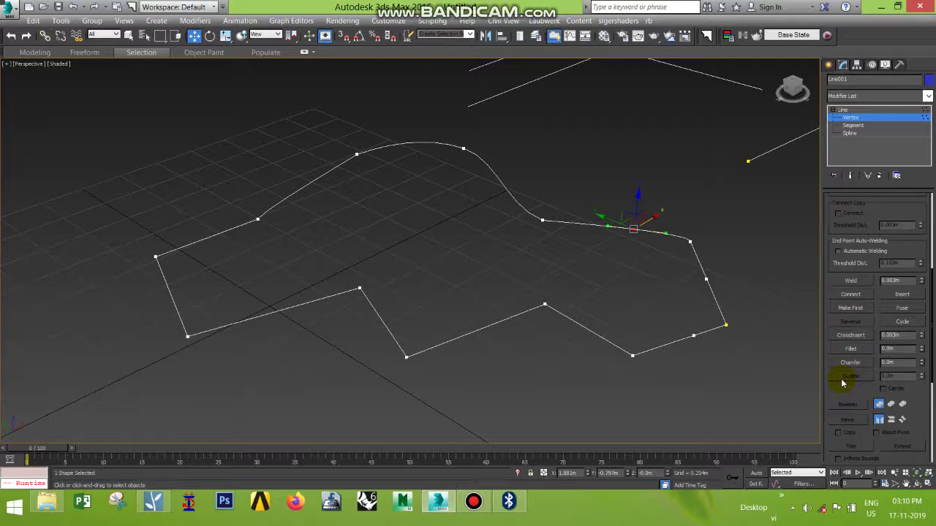
{"action": "left_click", "coordinate": [726, 325]}
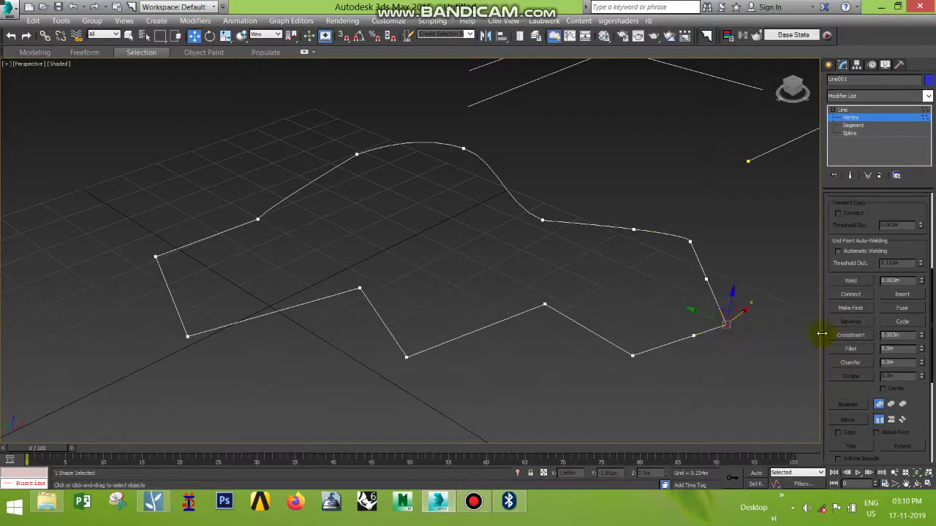
{"action": "left_click", "coordinate": [851, 349]}
{"action": "left_click_drag", "start_coordinate": [726, 324], "coordinate": [738, 270]}
{"action": "left_click_drag", "start_coordinate": [697, 234], "coordinate": [667, 279]}
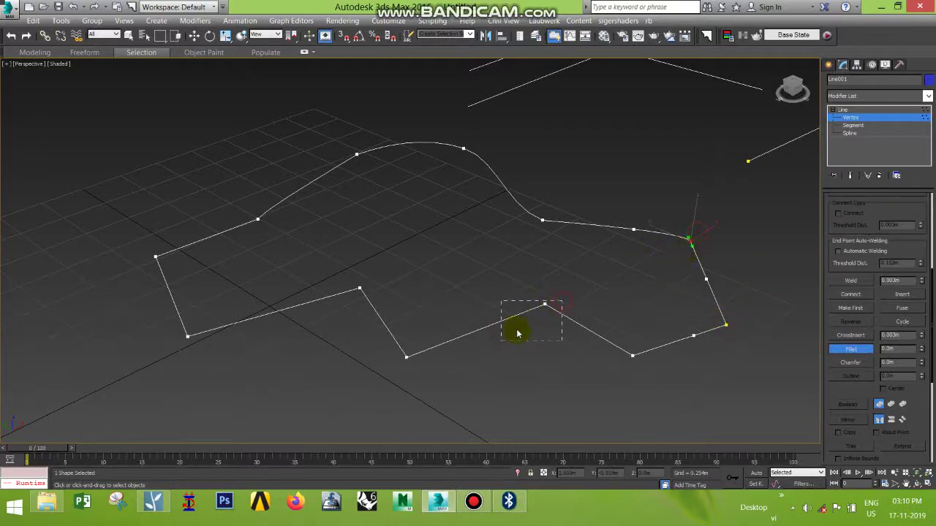
Fillet the lower peak vertex nearest the outline's first vertex with a value of 1
{"action": "left_click_drag", "start_coordinate": [547, 306], "coordinate": [589, 242]}
{"action": "left_click_drag", "start_coordinate": [407, 271], "coordinate": [332, 301]}
{"action": "double_click", "coordinate": [881, 348]}
{"action": "type", "text": "1"}
{"action": "key", "text": "Return"}
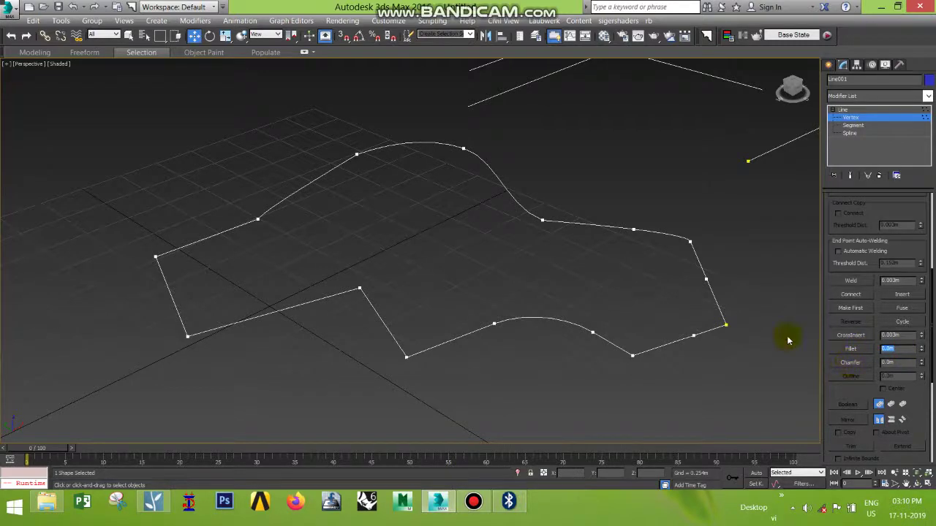
Fillet the outline's other lower peak vertex and its far end corner using numeric fillet values
{"action": "left_click_drag", "start_coordinate": [380, 265], "coordinate": [331, 309]}
{"action": "left_click", "coordinate": [889, 348]}
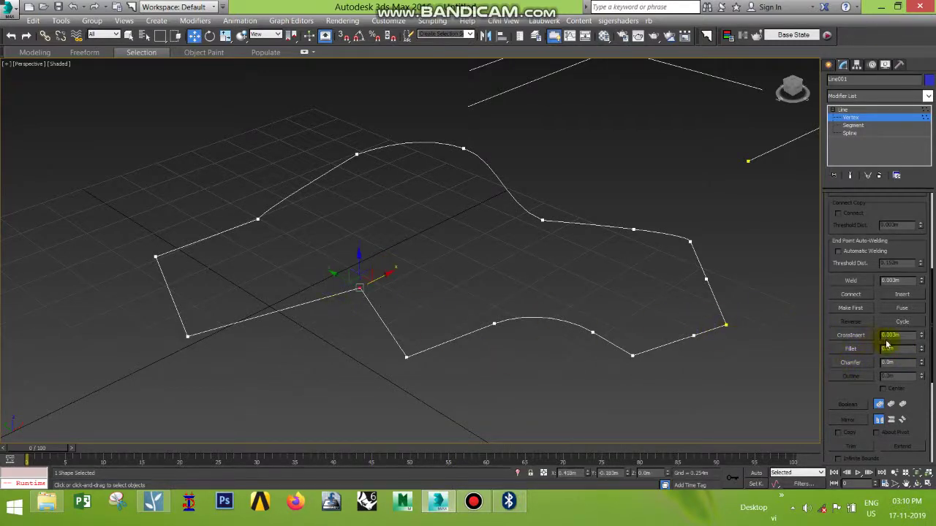
{"action": "left_click_drag", "start_coordinate": [903, 351], "coordinate": [847, 370]}
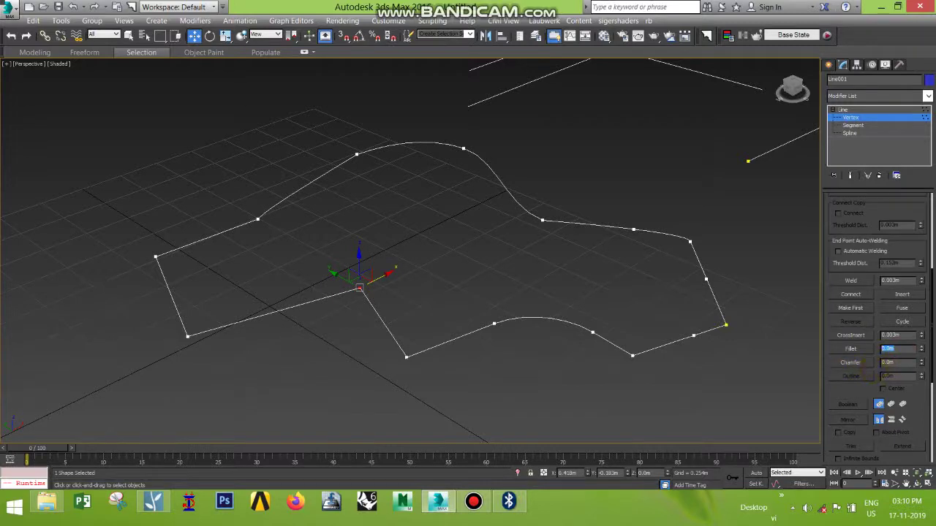
{"action": "key", "text": "Return"}
{"action": "left_click", "coordinate": [156, 256]}
{"action": "left_click_drag", "start_coordinate": [896, 351], "coordinate": [843, 365]}
{"action": "key", "text": "Return"}
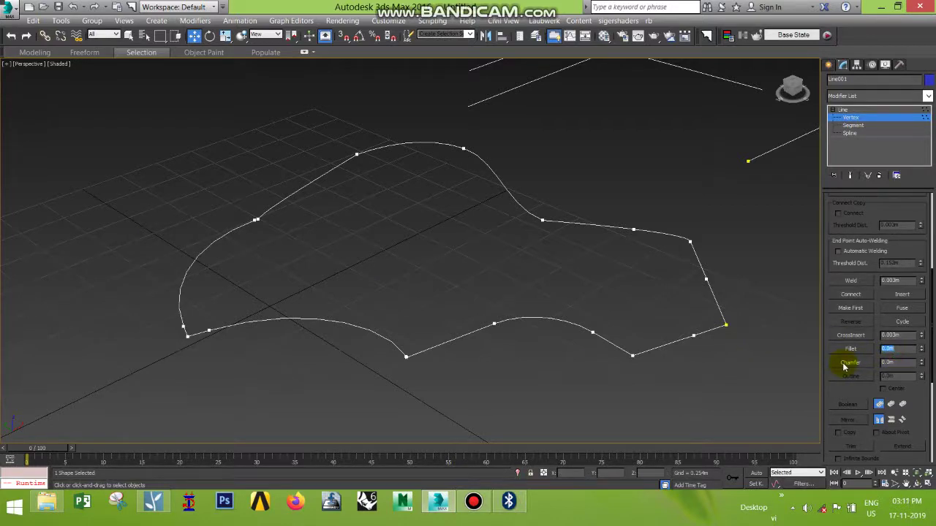
Round the top corner of the neighbouring open spline freehand with the Fillet tool
{"action": "scroll", "coordinate": [558, 324], "scroll_direction": "down", "scroll_amount": 5}
{"action": "scroll", "coordinate": [620, 278], "scroll_direction": "up", "scroll_amount": 3}
{"action": "left_click", "coordinate": [851, 348]}
{"action": "left_click_drag", "start_coordinate": [659, 231], "coordinate": [702, 157]}
{"action": "right_click", "coordinate": [702, 158]}
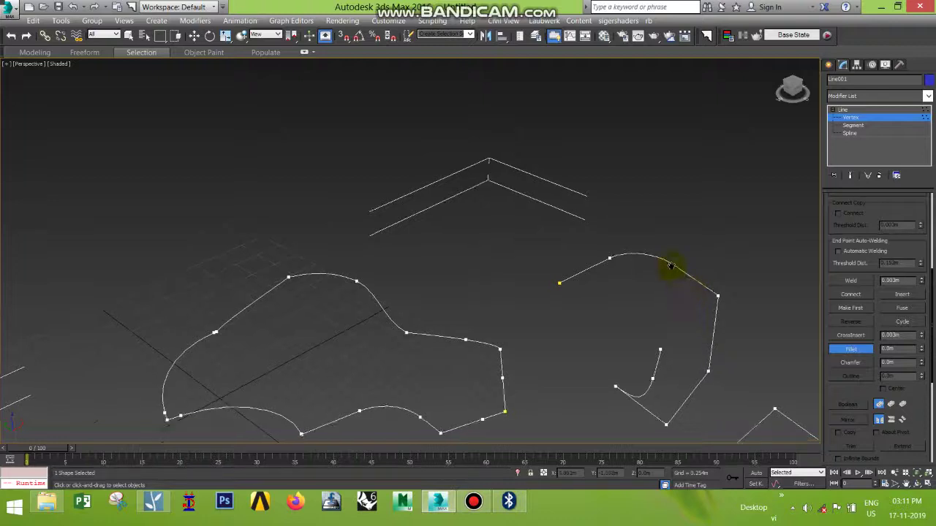
{"action": "middle_click_drag", "start_coordinate": [675, 267], "coordinate": [653, 244]}
Cut the open spline's corner after the rounded one freehand with the Chamfer tool
{"action": "left_click", "coordinate": [848, 350]}
{"action": "left_click_drag", "start_coordinate": [721, 253], "coordinate": [673, 349]}
{"action": "left_click", "coordinate": [852, 363]}
{"action": "middle_click_drag", "start_coordinate": [673, 349], "coordinate": [677, 326]}
Chamfer the open spline's next vertex using a numeric chamfer value
{"action": "left_click", "coordinate": [679, 307]}
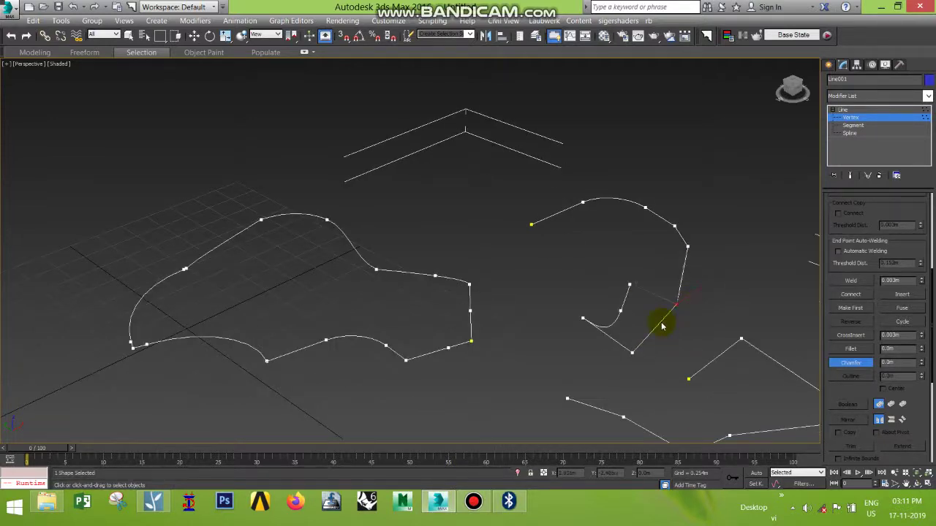
{"action": "left_click", "coordinate": [864, 366]}
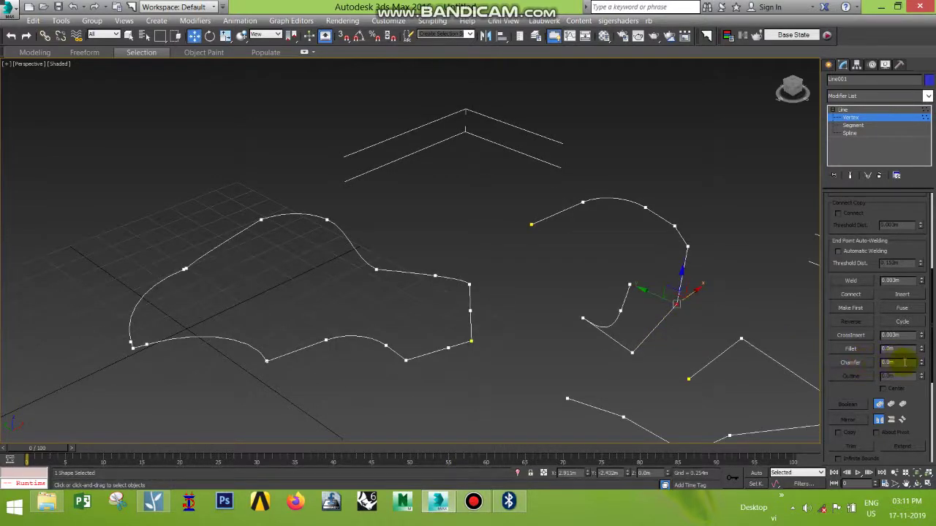
{"action": "key", "text": "Return"}
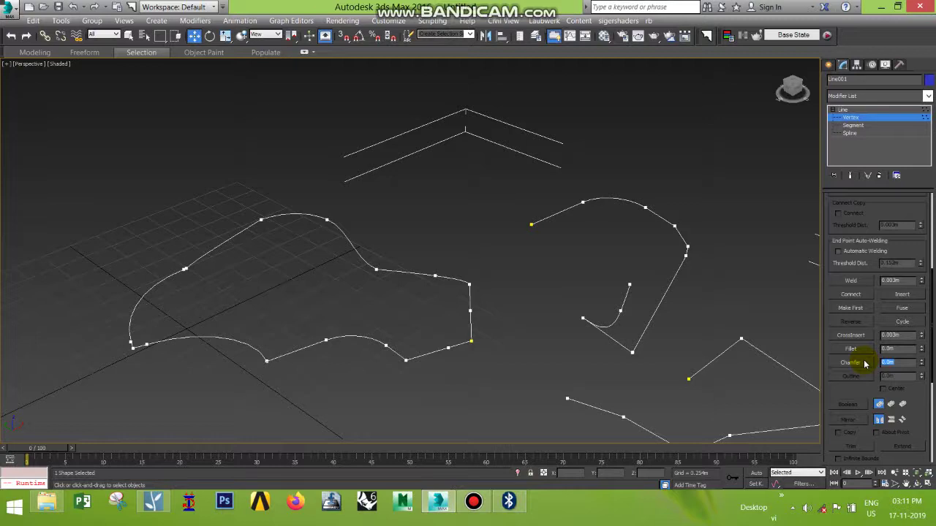
Select the outline's nearly straight segment after the dip at Segment level and divide it with a value of 10
{"action": "left_click_drag", "start_coordinate": [839, 395], "coordinate": [843, 221]}
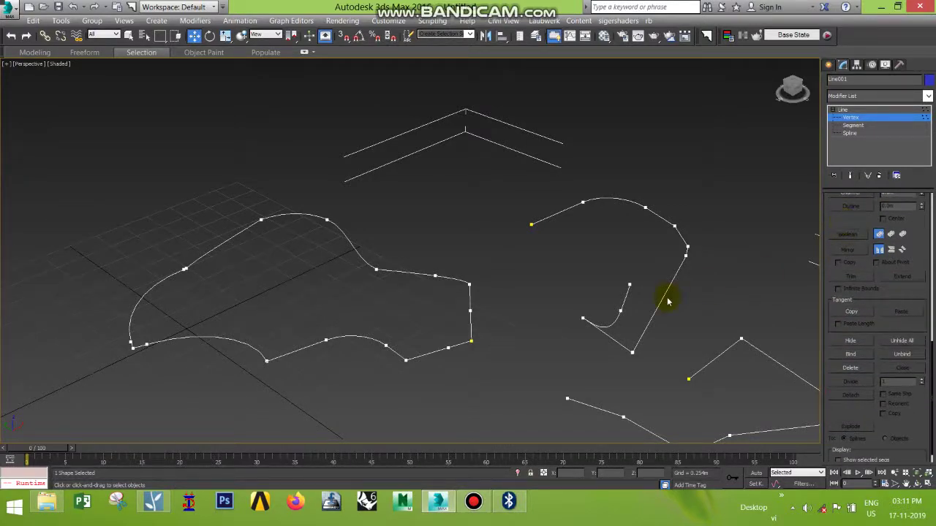
{"action": "left_click", "coordinate": [852, 125]}
{"action": "left_click_drag", "start_coordinate": [862, 411], "coordinate": [868, 280]}
{"action": "middle_click_drag", "start_coordinate": [418, 269], "coordinate": [447, 310]}
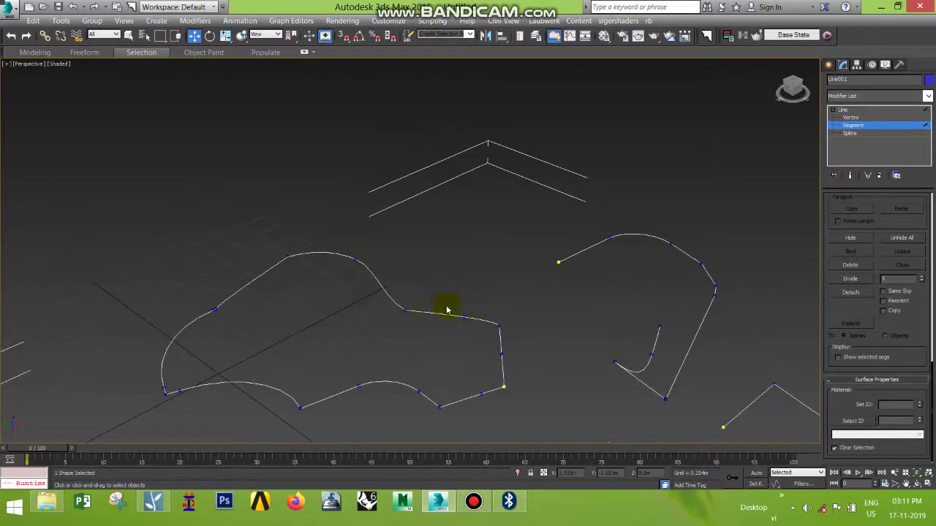
{"action": "left_click", "coordinate": [432, 313]}
{"action": "scroll", "coordinate": [433, 313], "scroll_direction": "up", "scroll_amount": 4}
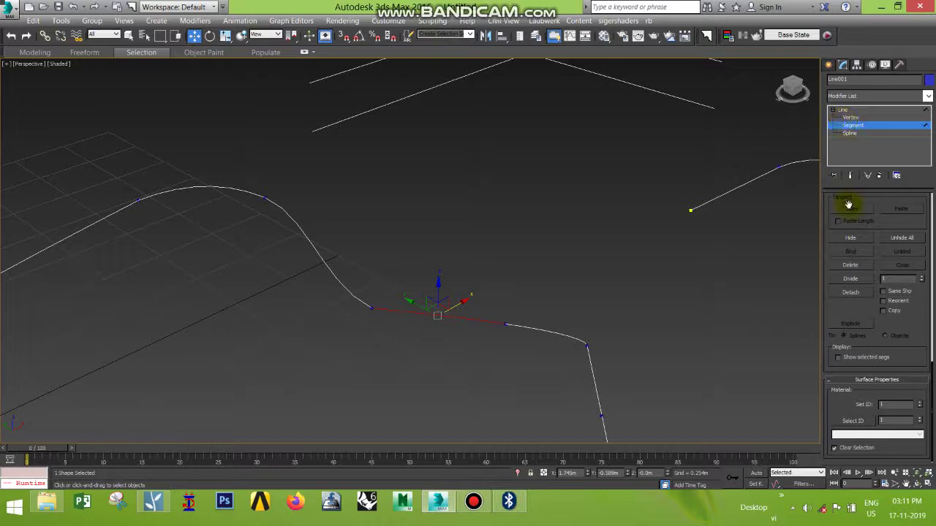
{"action": "key", "text": "1"}
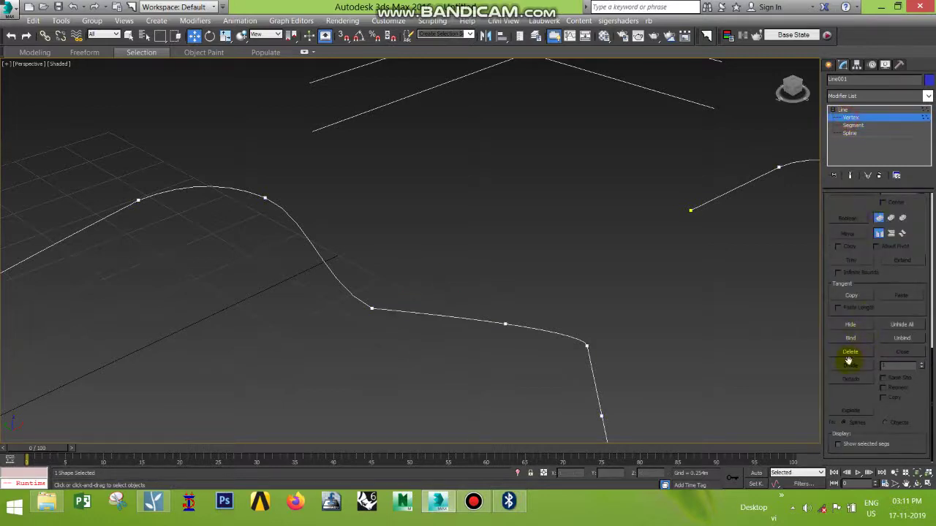
{"action": "left_click", "coordinate": [852, 125]}
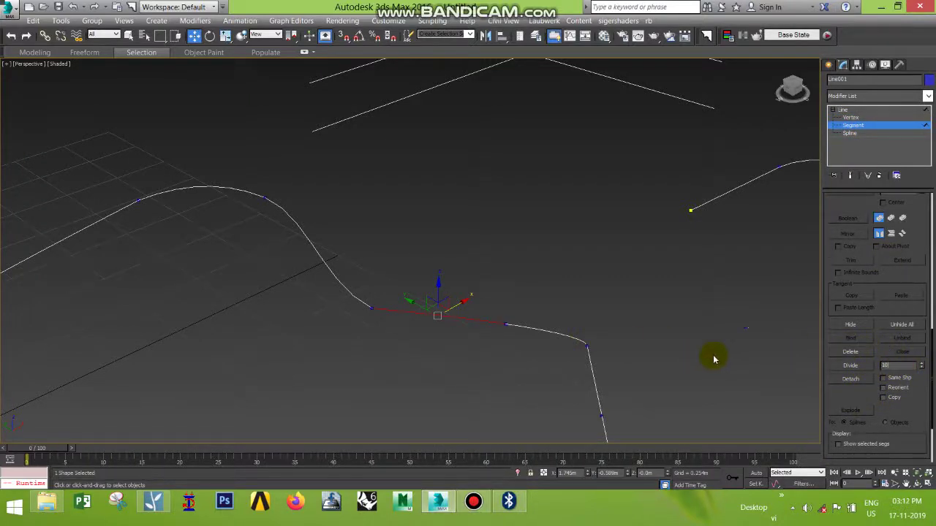
{"action": "left_click", "coordinate": [849, 365]}
{"action": "middle_click_drag", "start_coordinate": [602, 324], "coordinate": [457, 338], "text": "alt"}
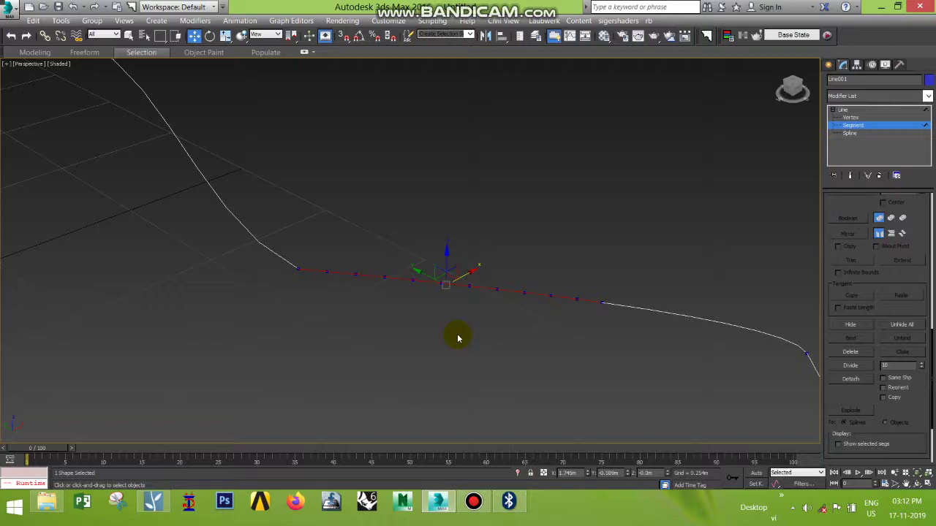
Divide the adjoining curved segment of the outline with a value of 10
{"action": "left_click", "coordinate": [723, 324]}
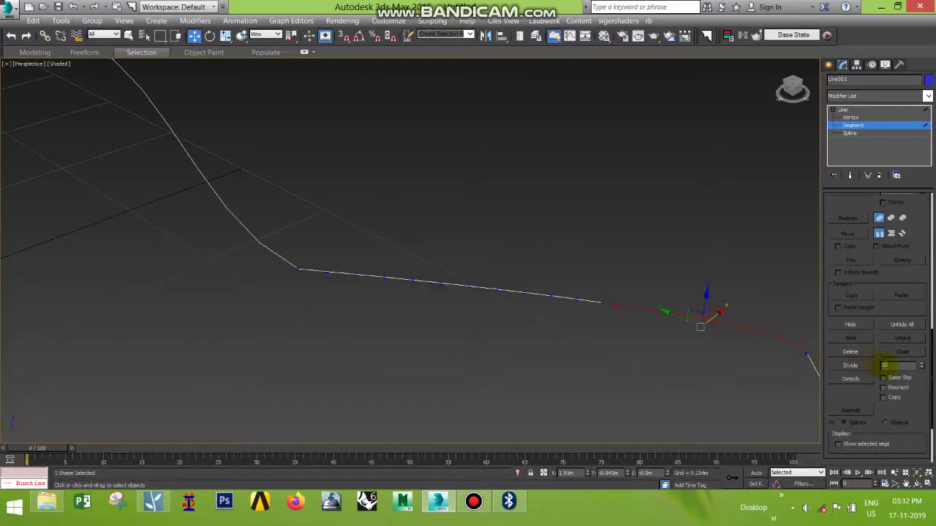
{"action": "left_click", "coordinate": [854, 367]}
{"action": "middle_click_drag", "start_coordinate": [681, 387], "coordinate": [507, 280]}
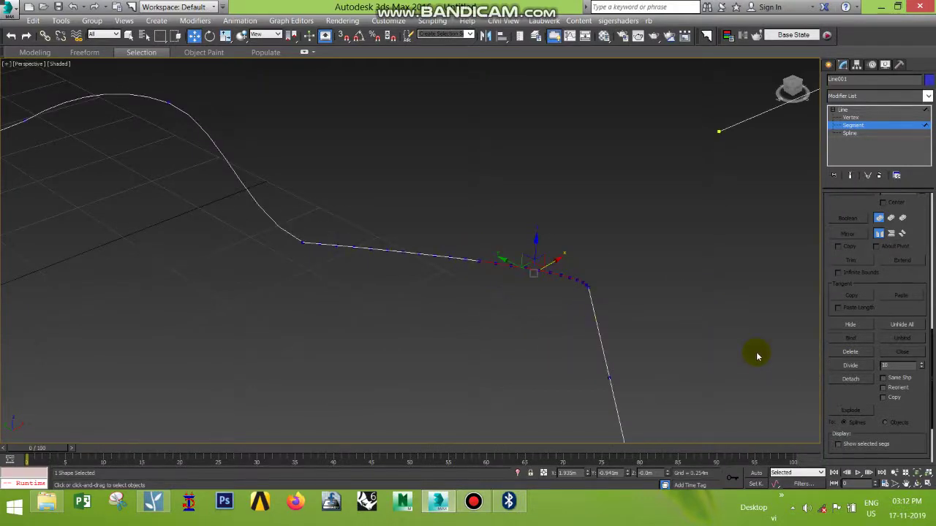
Leave sub-object editing and deselect the line, and reselect it with Spline level active
{"action": "middle_click_drag", "start_coordinate": [755, 353], "coordinate": [789, 299]}
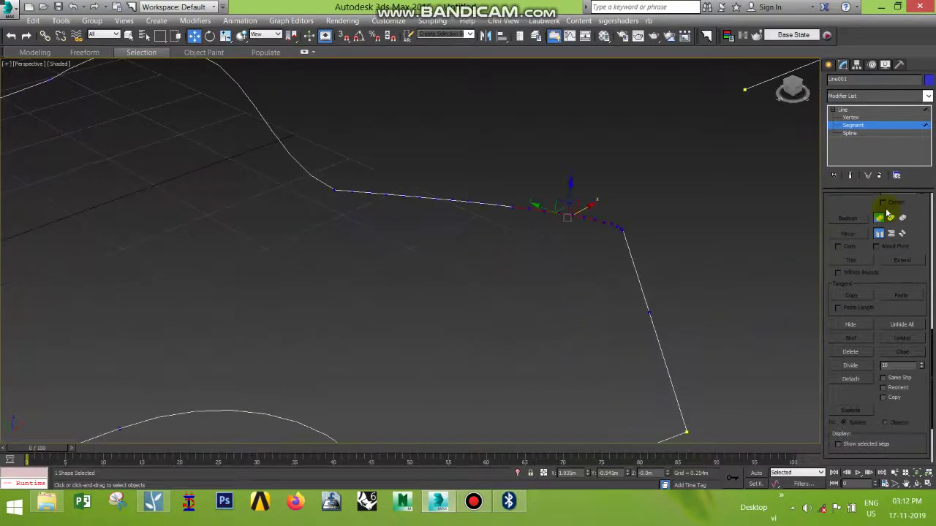
{"action": "left_click", "coordinate": [860, 135]}
{"action": "scroll", "coordinate": [633, 284], "scroll_direction": "down", "scroll_amount": 3}
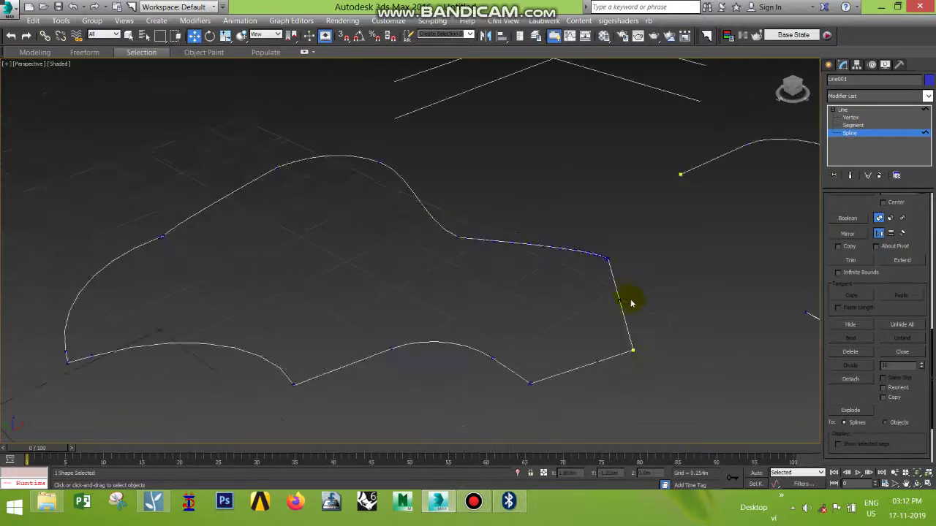
{"action": "left_click", "coordinate": [843, 110]}
{"action": "middle_click_drag", "start_coordinate": [653, 270], "coordinate": [539, 286]}
{"action": "scroll", "coordinate": [539, 285], "scroll_direction": "down", "scroll_amount": 4}
{"action": "left_click", "coordinate": [561, 286]}
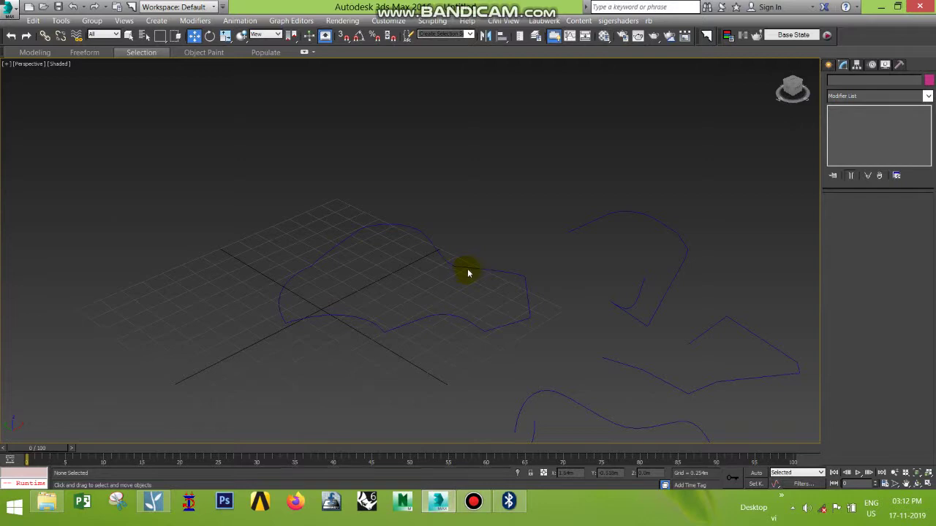
{"action": "left_click", "coordinate": [469, 268]}
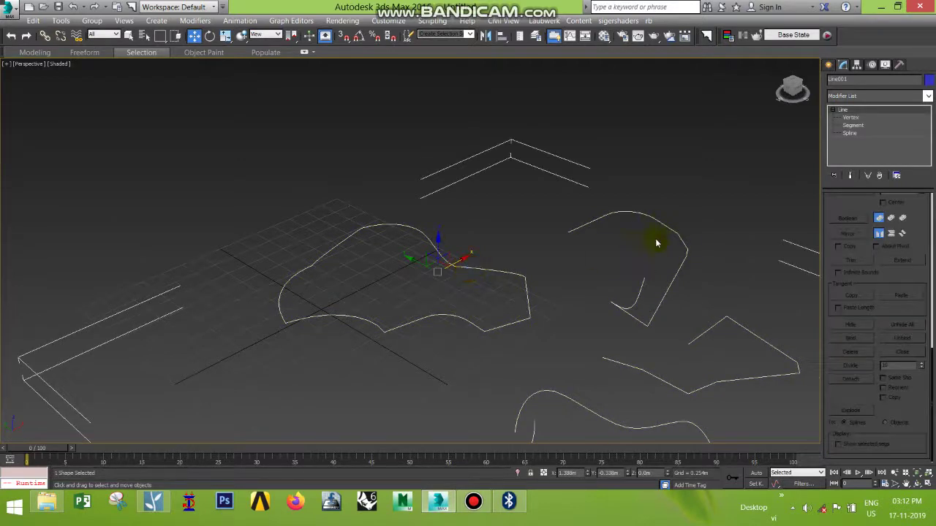
{"action": "left_click", "coordinate": [851, 133]}
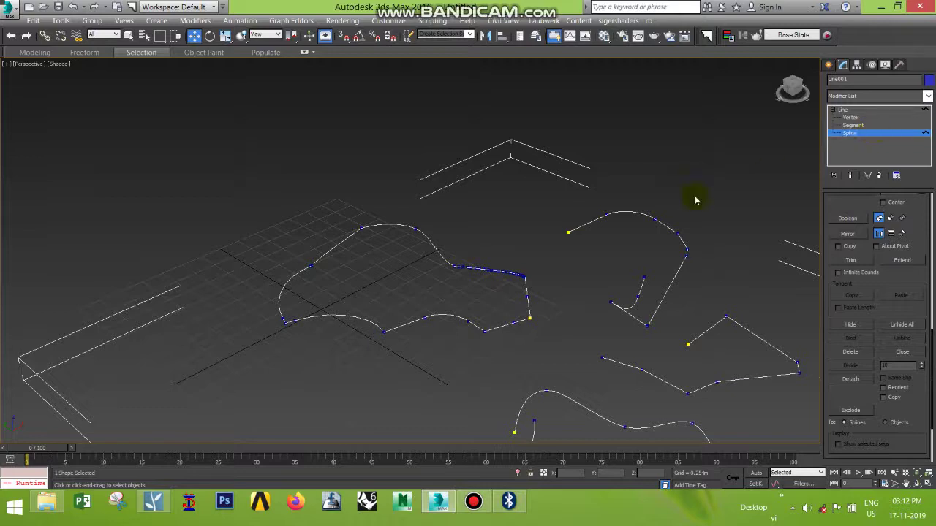
Select the open spline with the filleted and chamfered corners at Spline level
{"action": "middle_click_drag", "start_coordinate": [596, 280], "coordinate": [539, 229]}
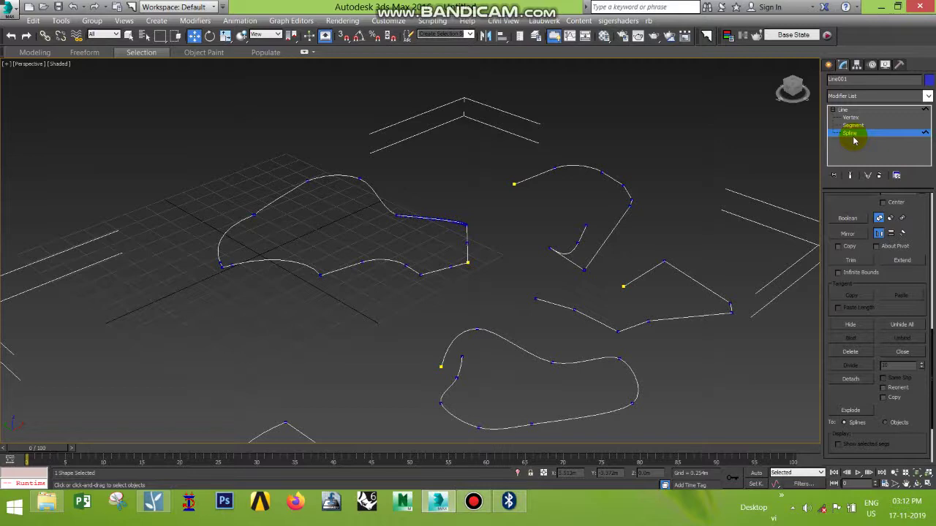
{"action": "left_click_drag", "start_coordinate": [676, 160], "coordinate": [564, 236]}
{"action": "left_click", "coordinate": [716, 150]}
{"action": "left_click", "coordinate": [615, 180]}
Select single segments of the open spline at Segment level, and return to Spline level with the whole spline selected
{"action": "left_click", "coordinate": [853, 125]}
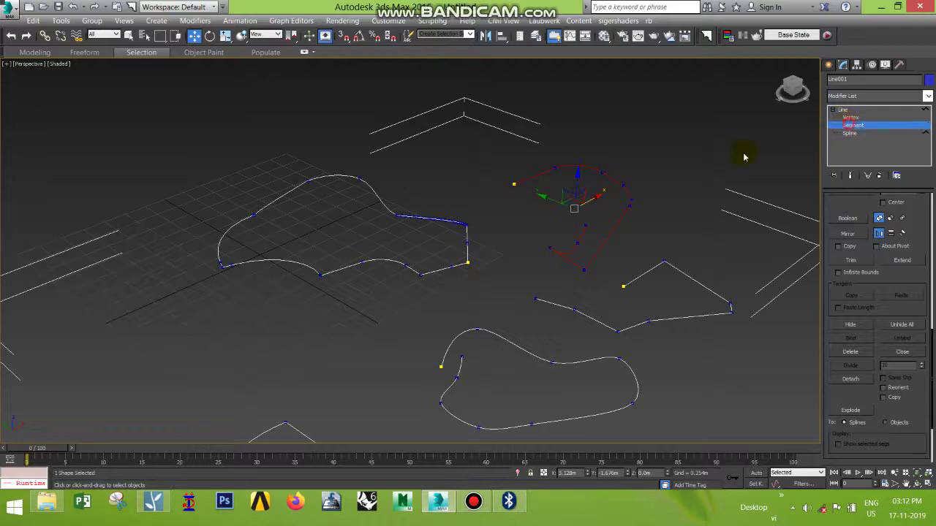
{"action": "left_click", "coordinate": [598, 170]}
{"action": "left_click", "coordinate": [611, 179]}
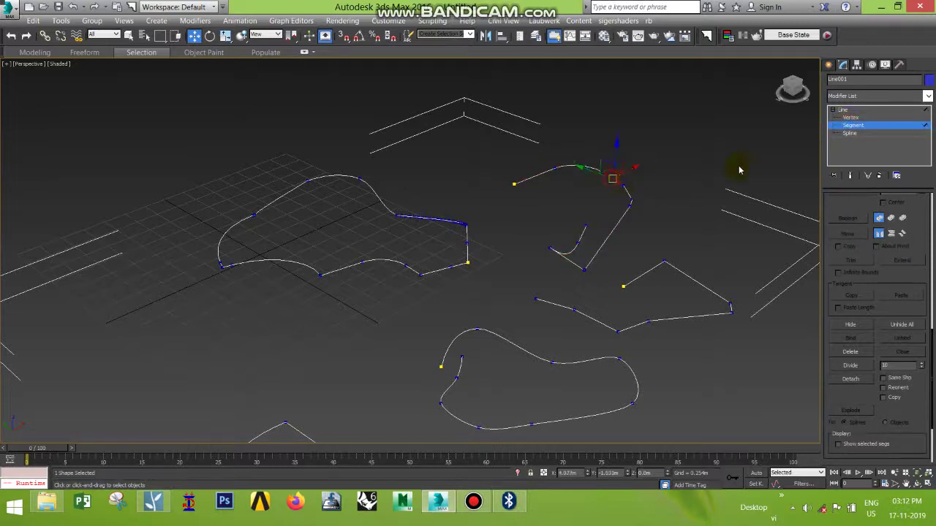
{"action": "left_click", "coordinate": [850, 134]}
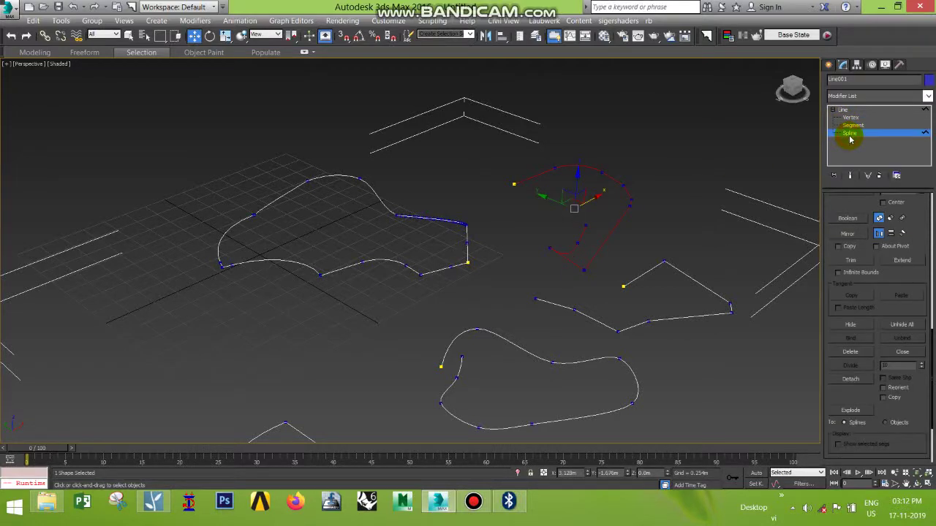
{"action": "left_click", "coordinate": [560, 255]}
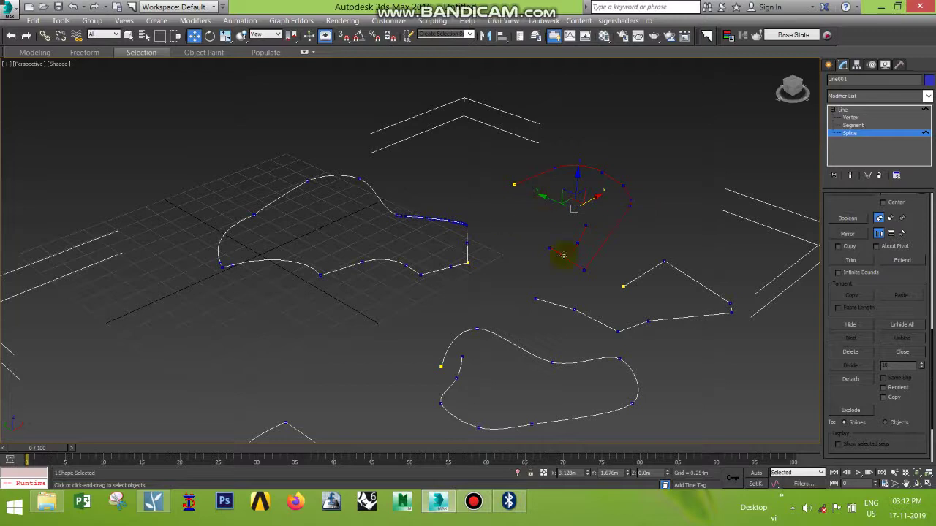
Detach the selected spline as a separate shape, move it away from the other splines, and reselect the original line
{"action": "left_click", "coordinate": [847, 379]}
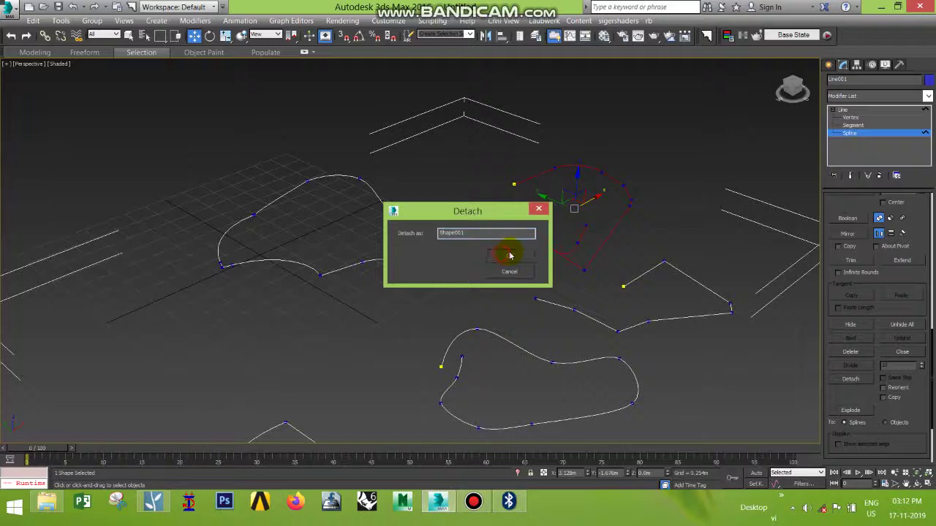
{"action": "left_click", "coordinate": [504, 253]}
{"action": "left_click", "coordinate": [843, 110]}
{"action": "left_click", "coordinate": [620, 184]}
{"action": "left_click_drag", "start_coordinate": [407, 211], "coordinate": [691, 111]}
{"action": "middle_click_drag", "start_coordinate": [563, 181], "coordinate": [536, 182]}
{"action": "left_click", "coordinate": [403, 273]}
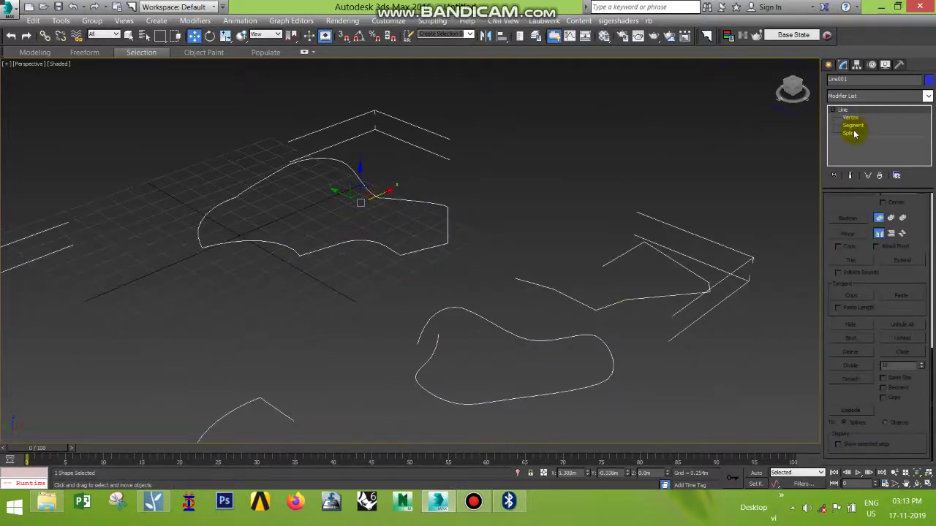
Detach the open spline with the filleted and chamfered corners as a separate shape, and move it away from the line
{"action": "left_click", "coordinate": [851, 133]}
{"action": "left_click", "coordinate": [674, 298]}
{"action": "left_click", "coordinate": [850, 379]}
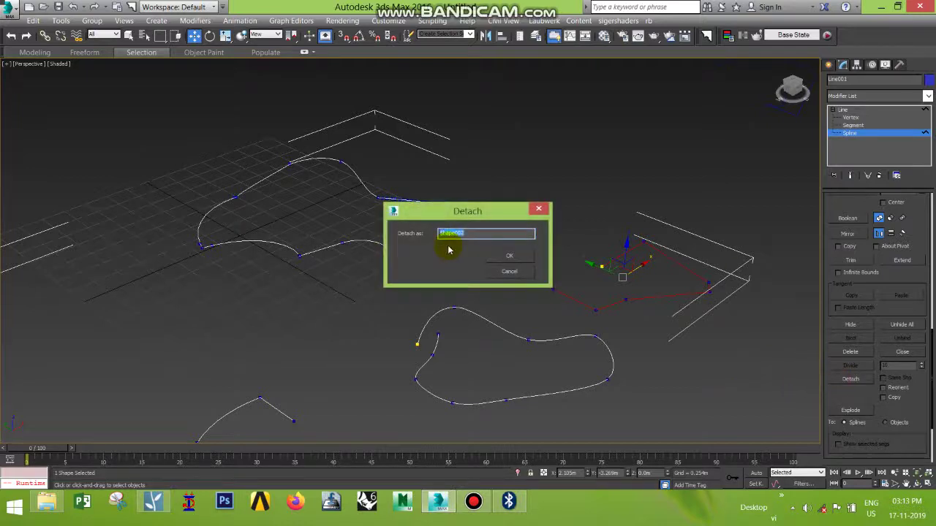
{"action": "left_click", "coordinate": [510, 255]}
{"action": "left_click", "coordinate": [842, 111]}
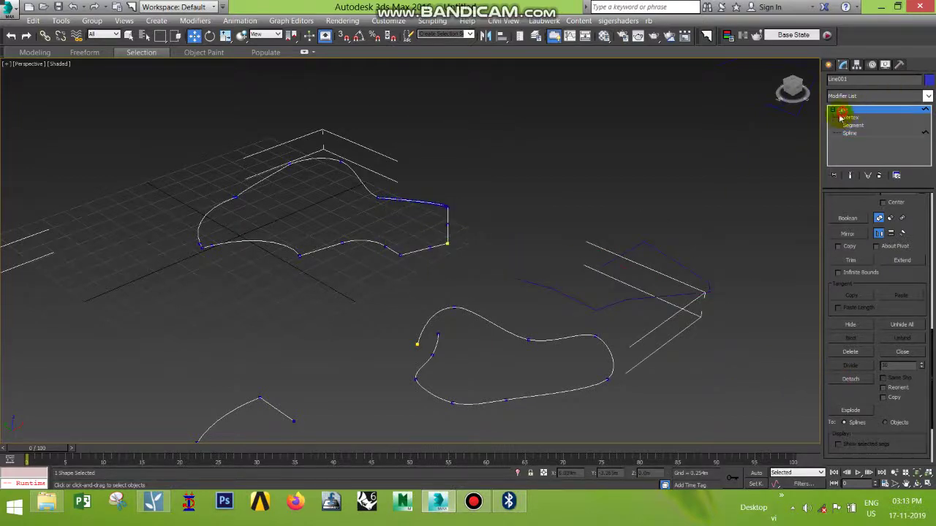
{"action": "left_click", "coordinate": [669, 296]}
{"action": "left_click_drag", "start_coordinate": [358, 196], "coordinate": [521, 143]}
{"action": "scroll", "coordinate": [562, 246], "scroll_direction": "down", "scroll_amount": 5}
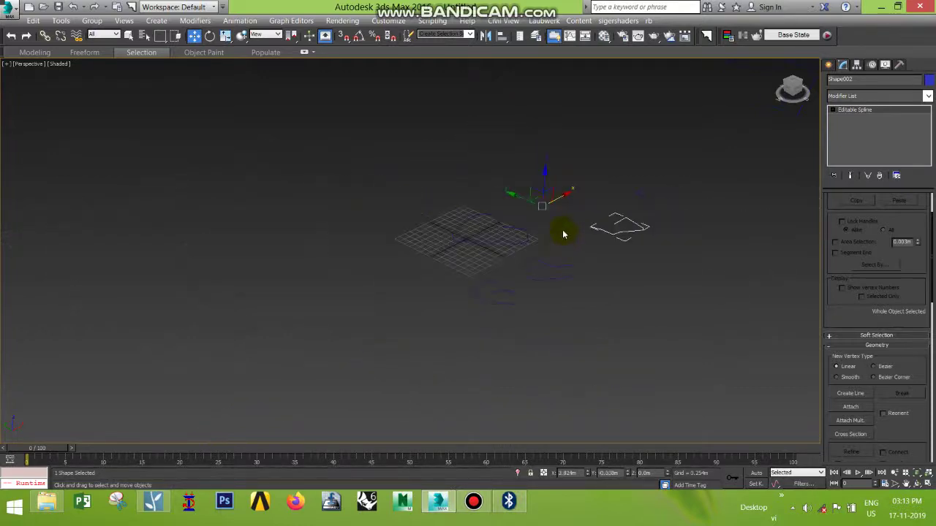
Detach the short upper segment on the straight end of the large outline from the line at Segment level
{"action": "left_click", "coordinate": [519, 241]}
{"action": "scroll", "coordinate": [522, 239], "scroll_direction": "up", "scroll_amount": 4}
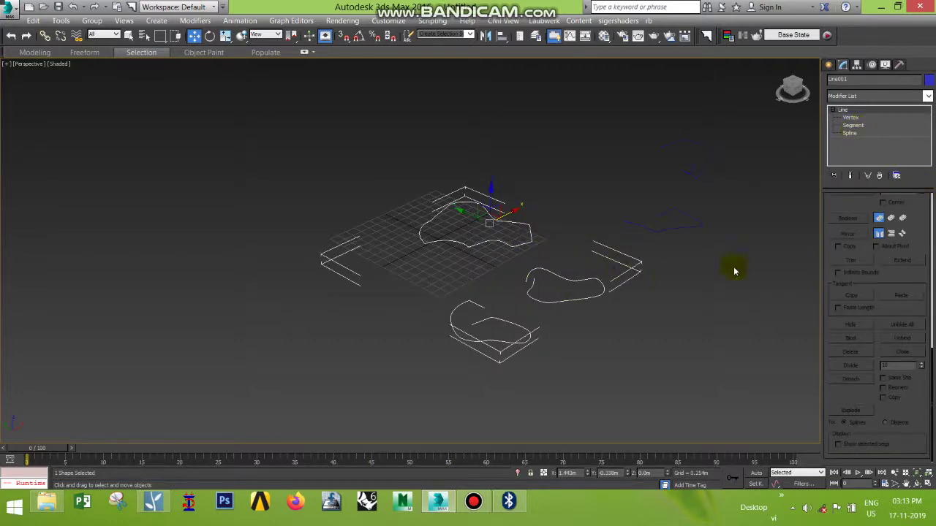
{"action": "left_click_drag", "start_coordinate": [849, 208], "coordinate": [877, 368]}
{"action": "scroll", "coordinate": [503, 276], "scroll_direction": "up", "scroll_amount": 3}
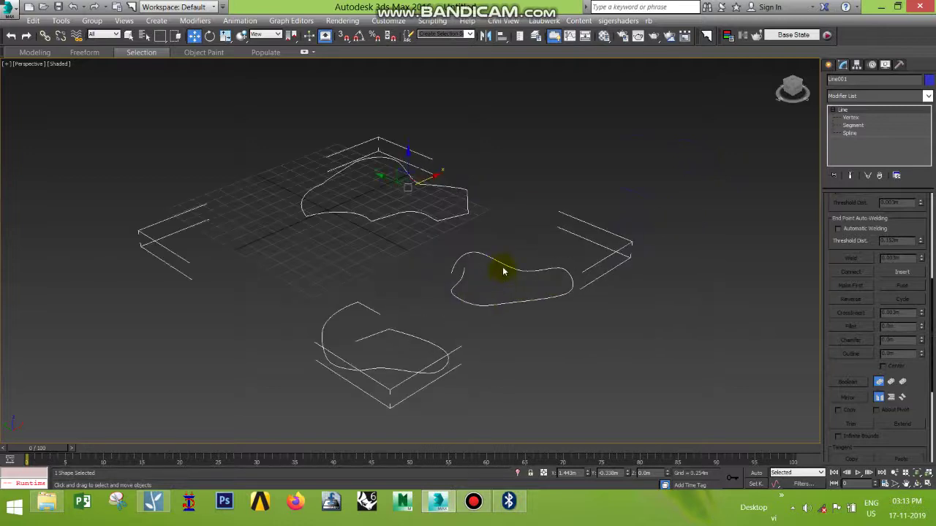
{"action": "scroll", "coordinate": [511, 266], "scroll_direction": "up", "scroll_amount": 4}
{"action": "key", "text": "1"}
{"action": "middle_click_drag", "start_coordinate": [542, 206], "coordinate": [584, 237]}
{"action": "scroll", "coordinate": [547, 235], "scroll_direction": "up", "scroll_amount": 3}
{"action": "left_click", "coordinate": [548, 236]}
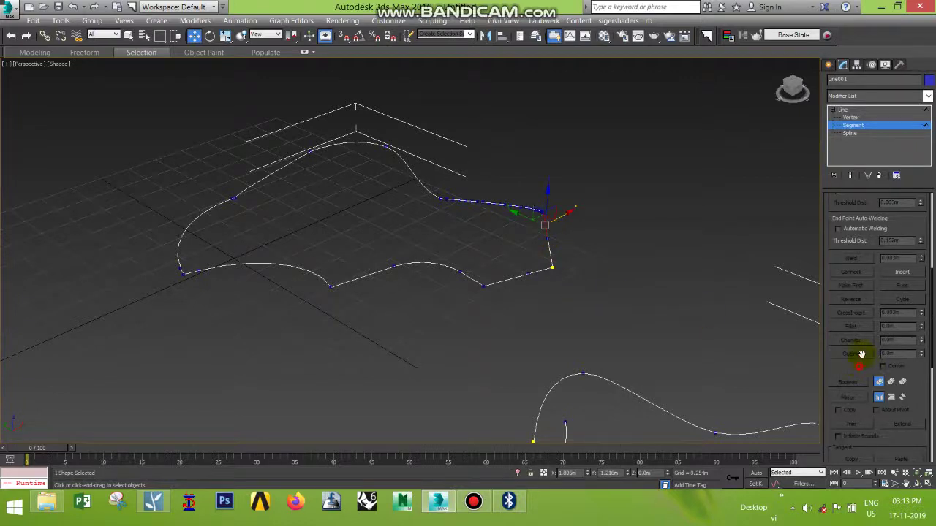
{"action": "scroll", "coordinate": [873, 369], "scroll_direction": "down", "scroll_amount": 5}
{"action": "left_click", "coordinate": [852, 326]}
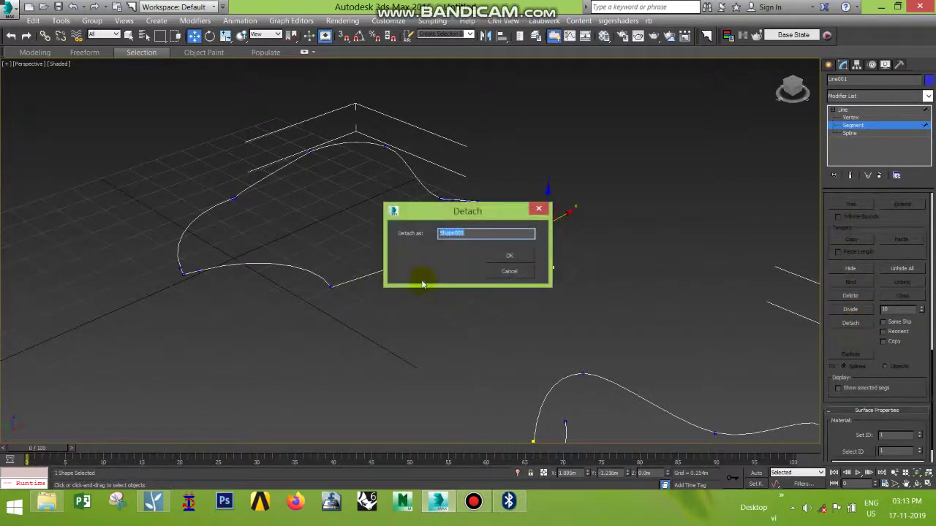
{"action": "left_click", "coordinate": [503, 253]}
Leave Segment level, pick the detached segment as its own shape, and reselect the original line
{"action": "left_click", "coordinate": [846, 109]}
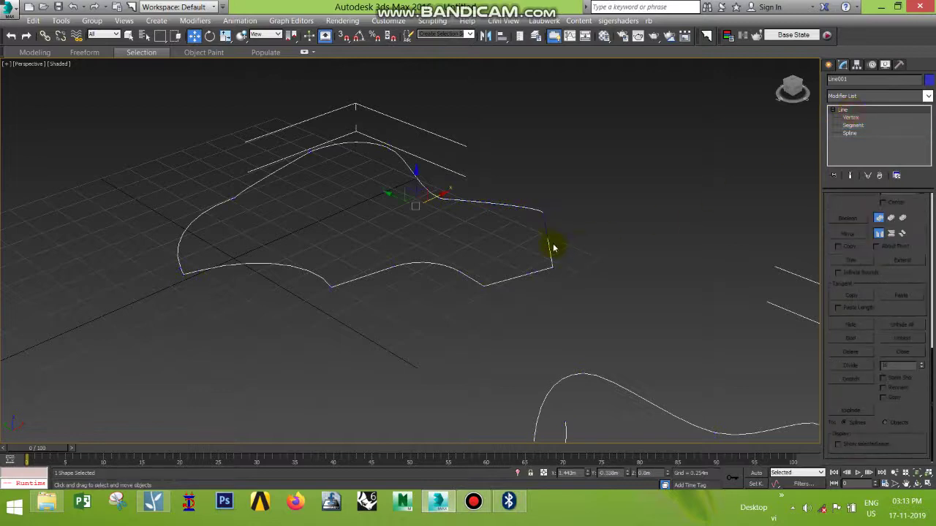
{"action": "left_click", "coordinate": [547, 230]}
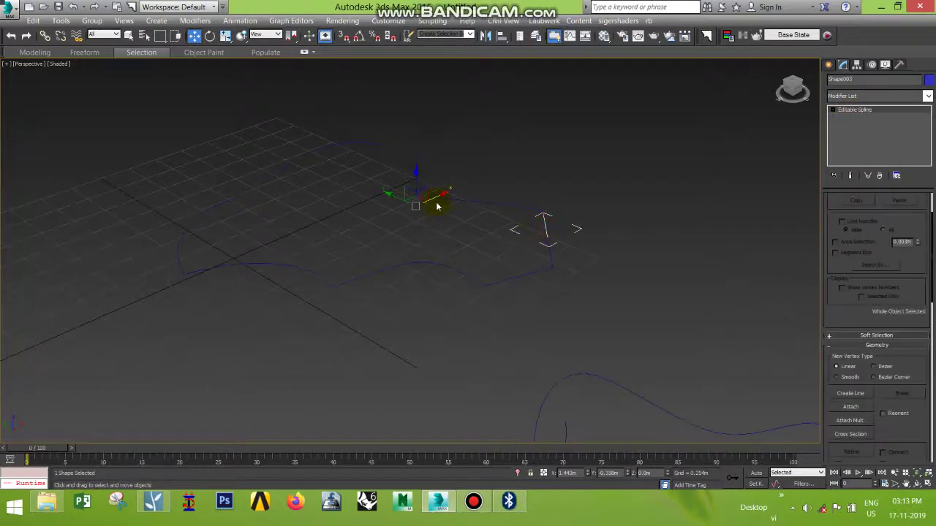
{"action": "left_click", "coordinate": [601, 255]}
{"action": "left_click", "coordinate": [539, 210]}
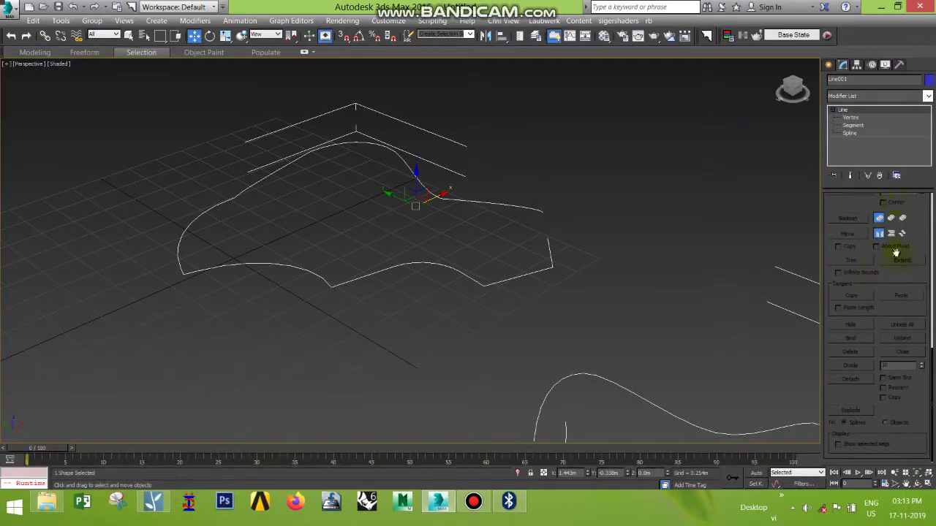
Enter Spline level on the line and select the lower spline of the large outline
{"action": "scroll", "coordinate": [885, 307], "scroll_direction": "up", "scroll_amount": 5}
{"action": "scroll", "coordinate": [887, 331], "scroll_direction": "up", "scroll_amount": 3}
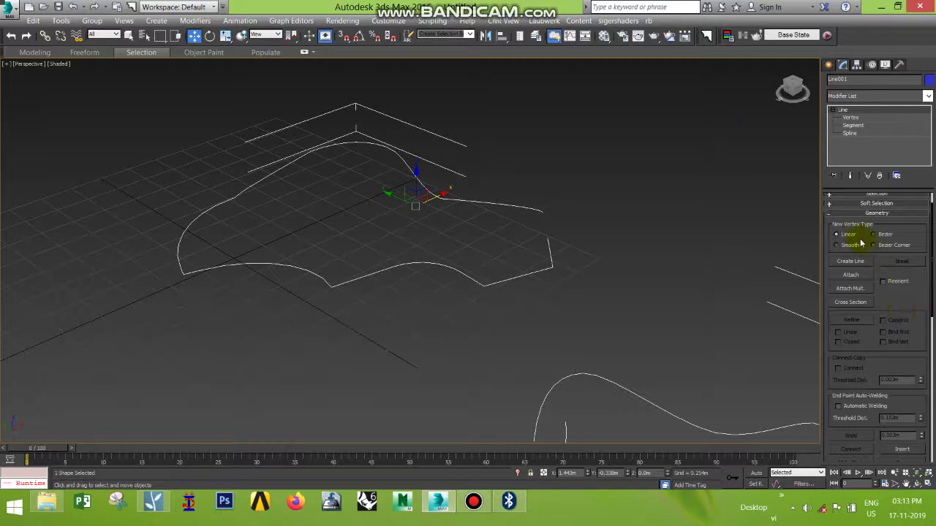
{"action": "left_click_drag", "start_coordinate": [890, 300], "coordinate": [894, 178]}
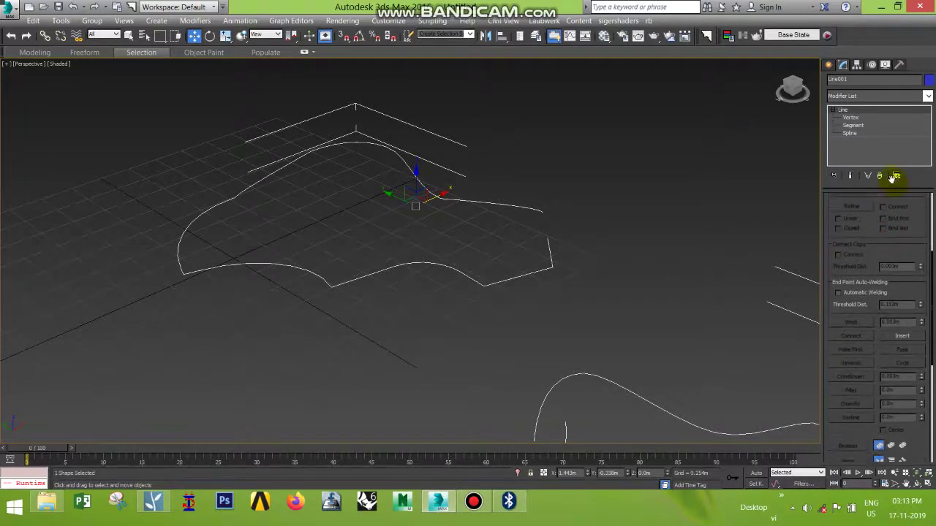
{"action": "left_click_drag", "start_coordinate": [846, 412], "coordinate": [853, 376]}
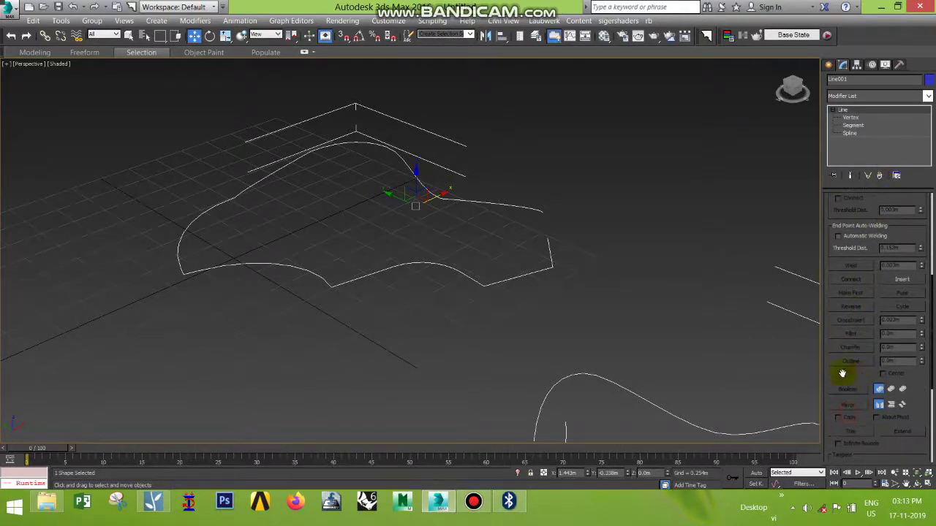
{"action": "left_click", "coordinate": [851, 134]}
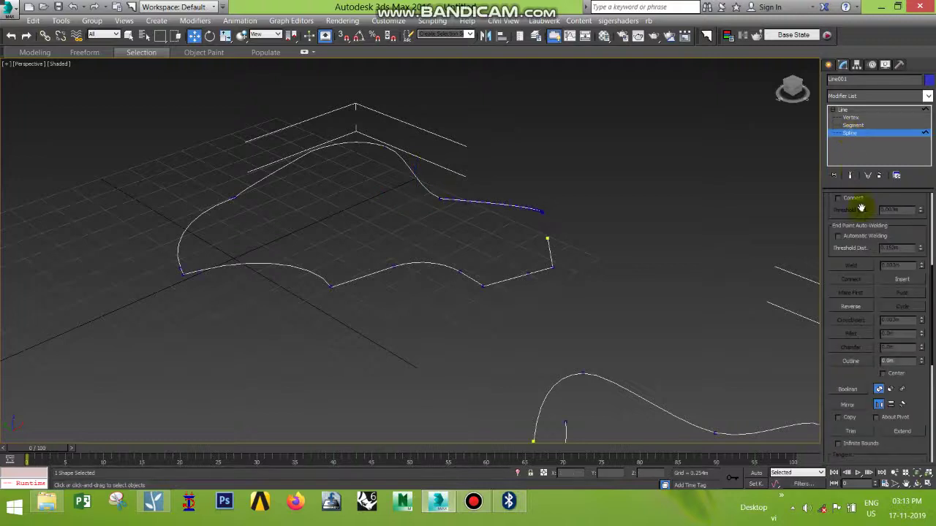
{"action": "left_click", "coordinate": [409, 171]}
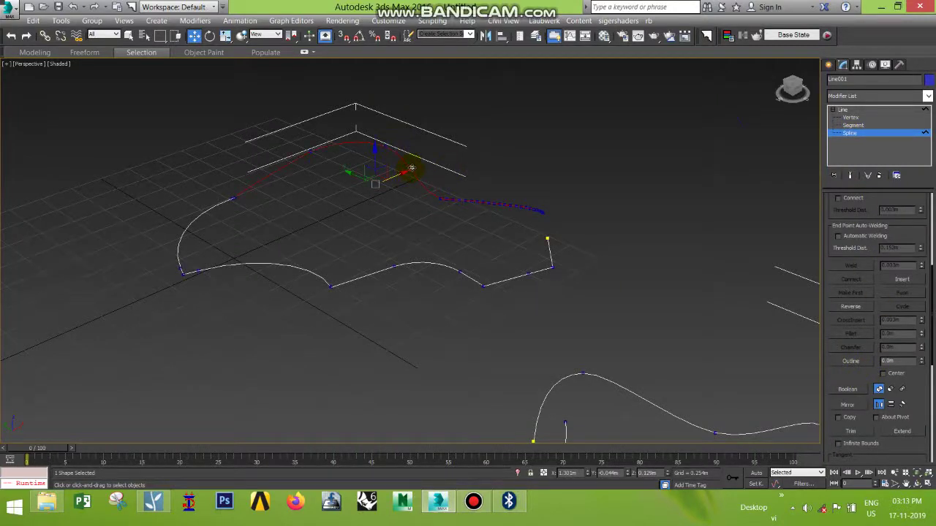
{"action": "left_click", "coordinate": [503, 280]}
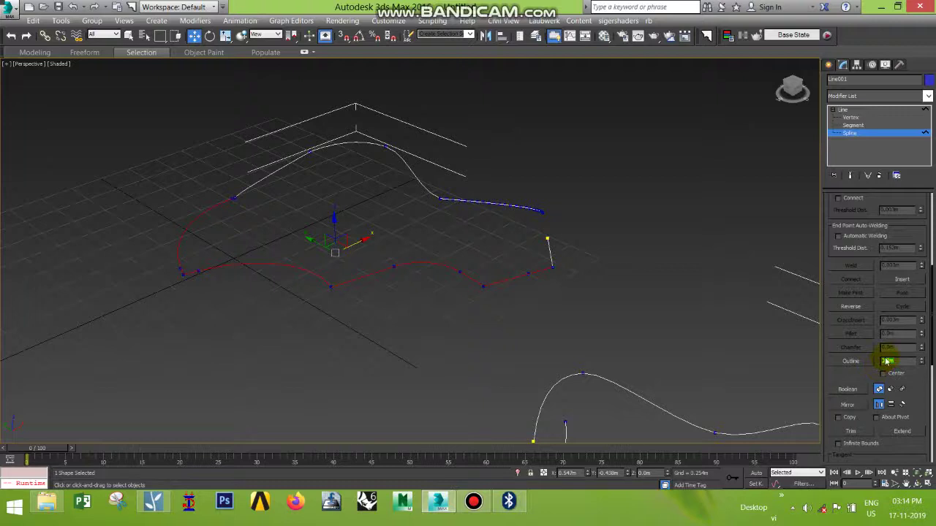
Try to outline the lower spline with an entered offset, and undo it
{"action": "key", "text": "Return"}
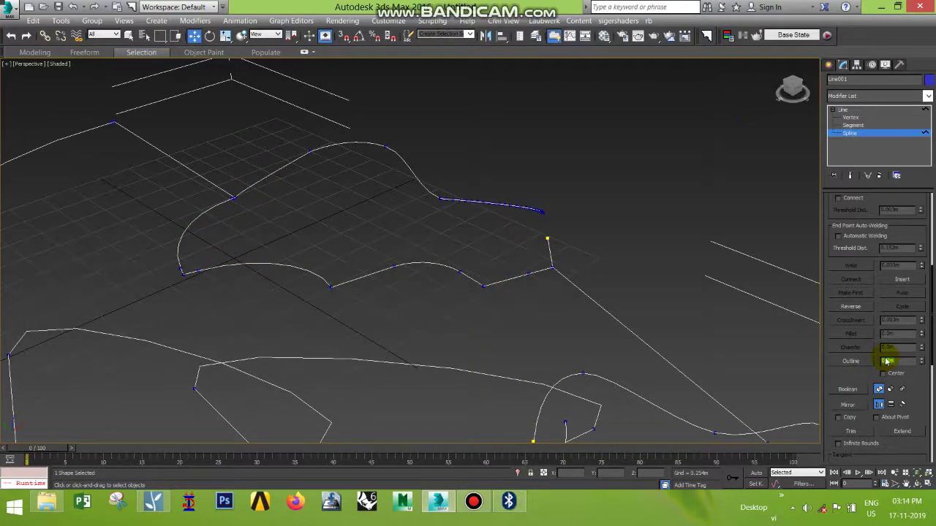
{"action": "left_click", "coordinate": [845, 112]}
{"action": "key", "text": "ctrl+z"}
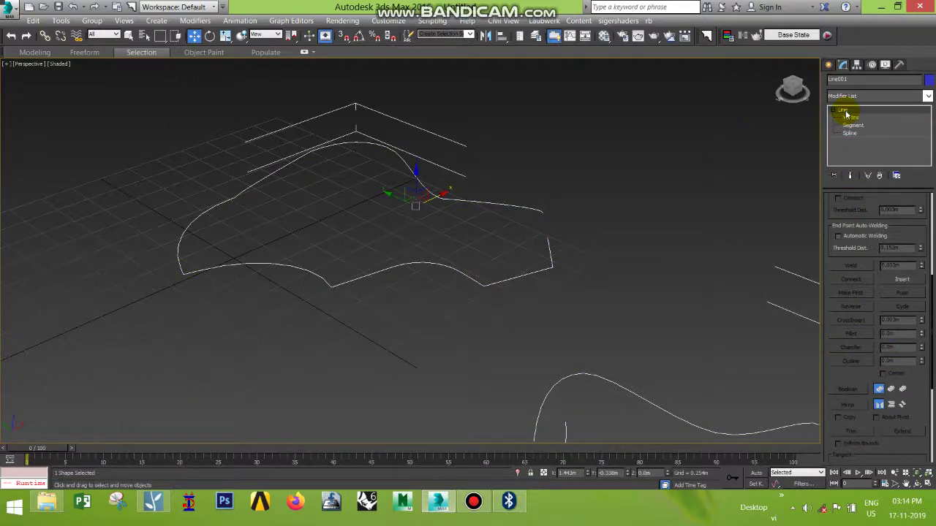
Outline the lower spline of the large shape by 0.3 m at Spline level
{"action": "left_click", "coordinate": [850, 133]}
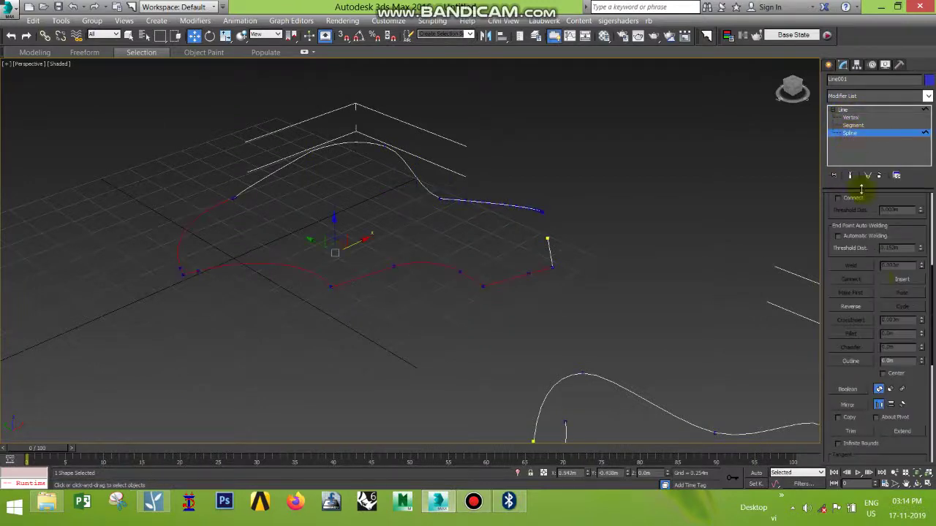
{"action": "left_click_drag", "start_coordinate": [901, 362], "coordinate": [860, 372]}
{"action": "type", "text": "0.3"}
{"action": "key", "text": "Return"}
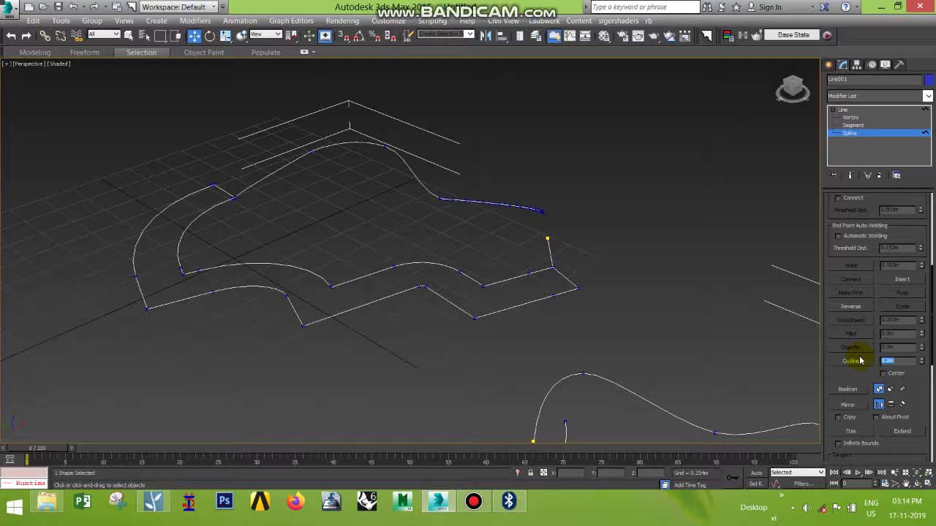
Outline the resulting closed band again by a small freehand offset, and leave Spline level
{"action": "left_click", "coordinate": [849, 361]}
{"action": "left_click_drag", "start_coordinate": [444, 298], "coordinate": [456, 319]}
{"action": "key", "text": "w"}
{"action": "middle_click_drag", "start_coordinate": [732, 296], "coordinate": [559, 189]}
{"action": "left_click", "coordinate": [844, 111]}
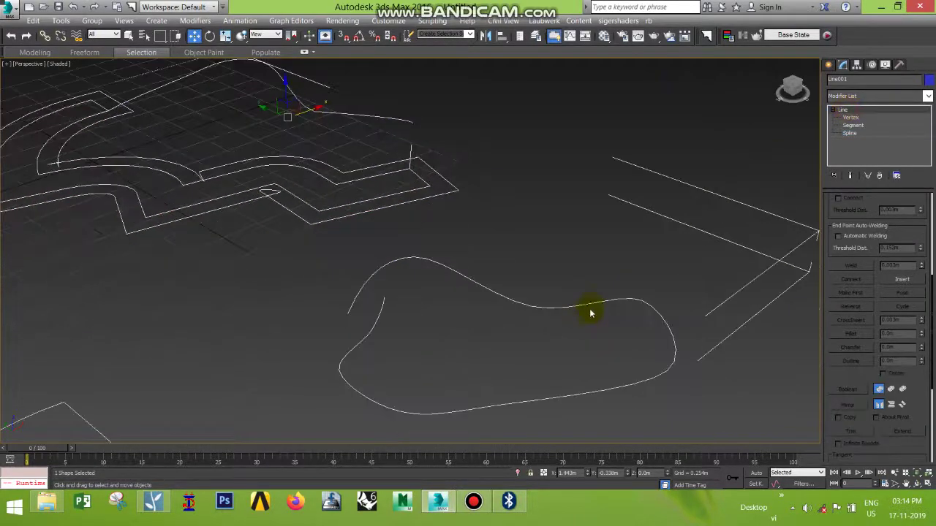
Outline the separate curved open spline by a small freehand outward offset at Spline level, and leave Spline level
{"action": "left_click", "coordinate": [849, 133]}
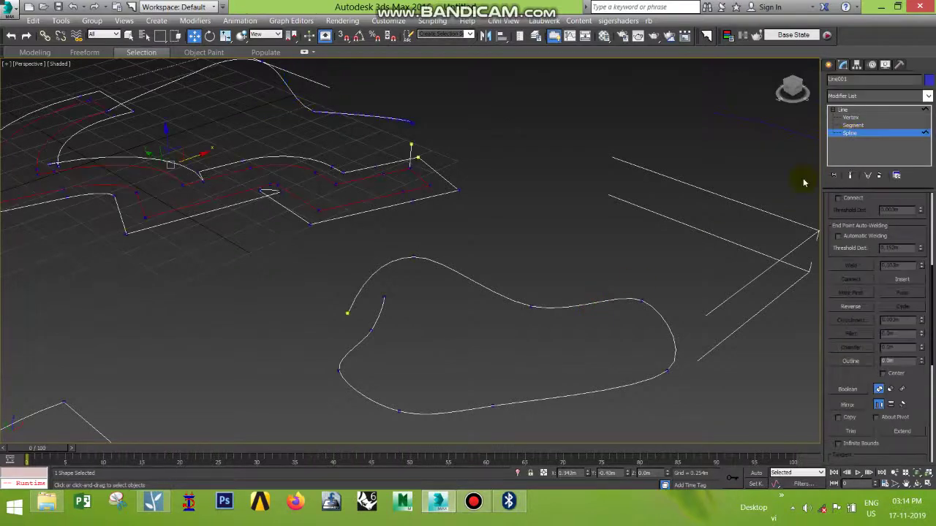
{"action": "left_click", "coordinate": [660, 317]}
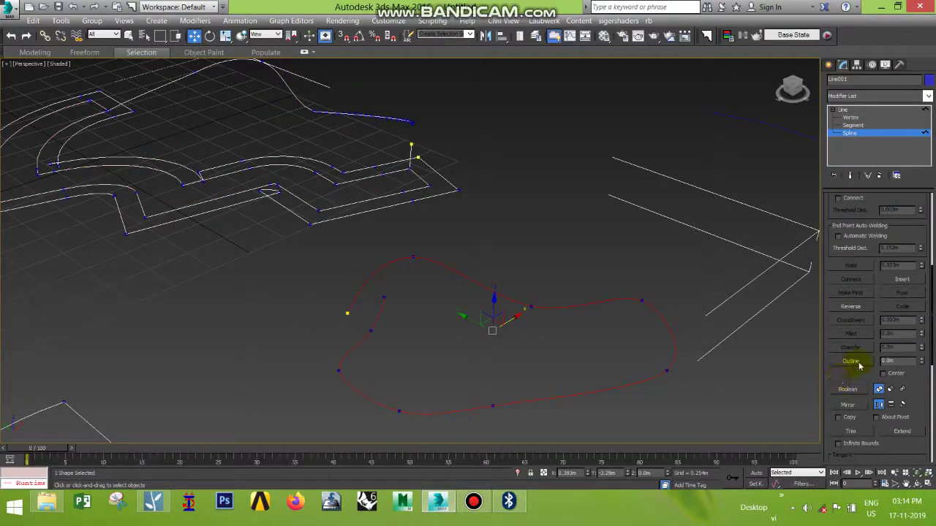
{"action": "left_click", "coordinate": [852, 361]}
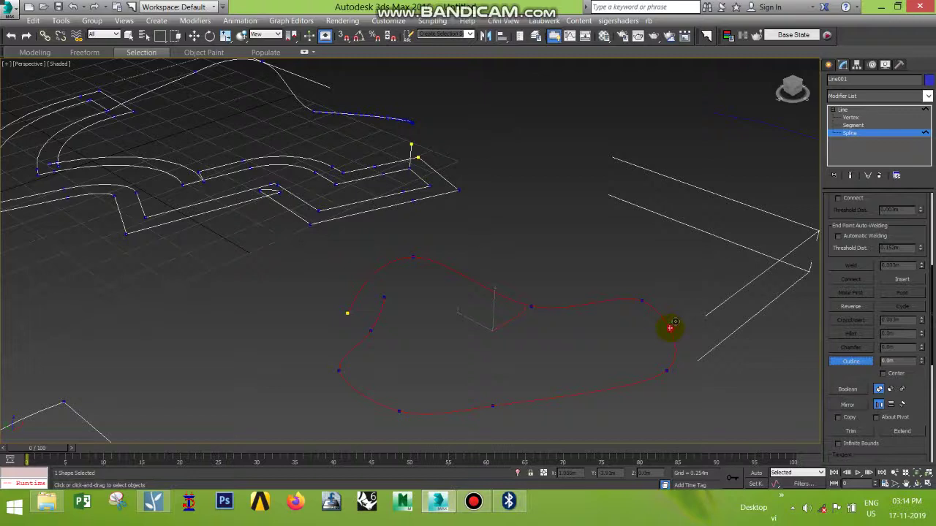
{"action": "left_click_drag", "start_coordinate": [670, 328], "coordinate": [678, 315]}
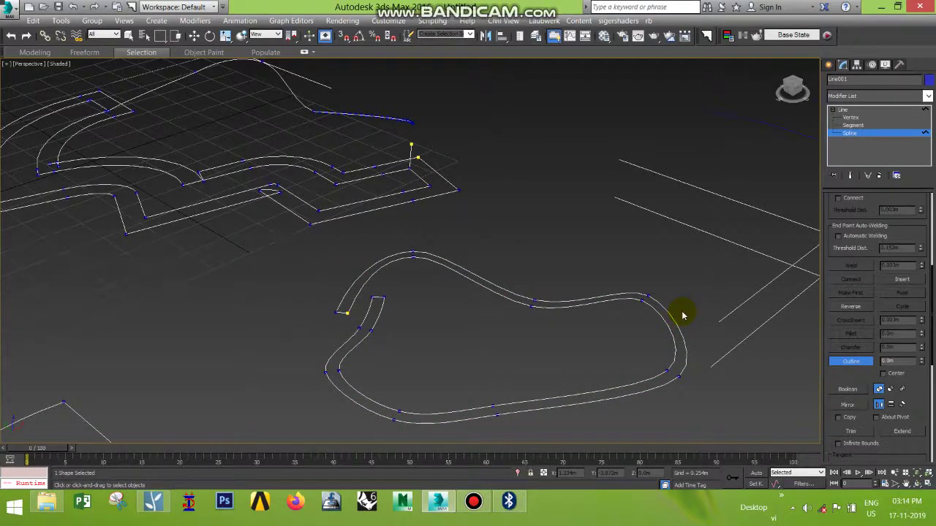
{"action": "left_click", "coordinate": [844, 110]}
{"action": "key", "text": "w"}
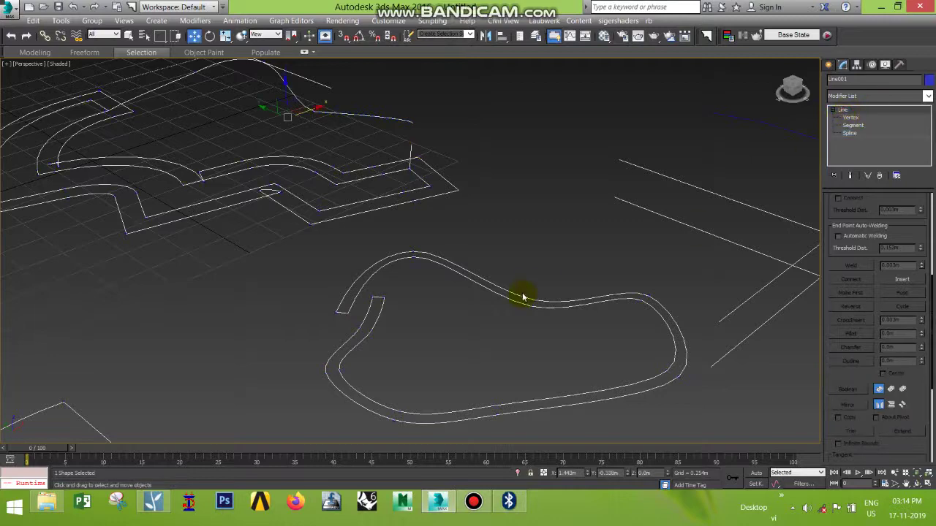
Examine which Geometry tools are available for the line at Segment level and at Spline level
{"action": "scroll", "coordinate": [578, 294], "scroll_direction": "down", "scroll_amount": 5}
{"action": "scroll", "coordinate": [594, 296], "scroll_direction": "up", "scroll_amount": 3}
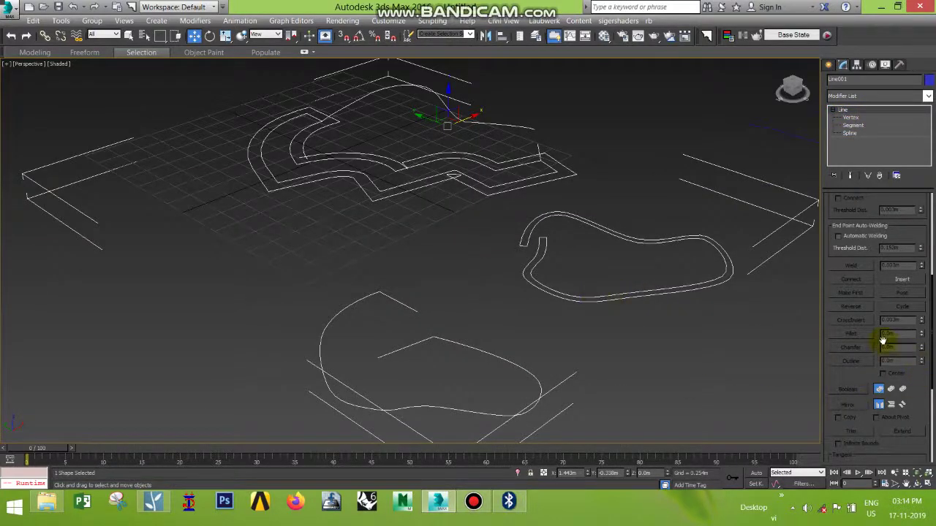
{"action": "scroll", "coordinate": [856, 329], "scroll_direction": "down", "scroll_amount": 5}
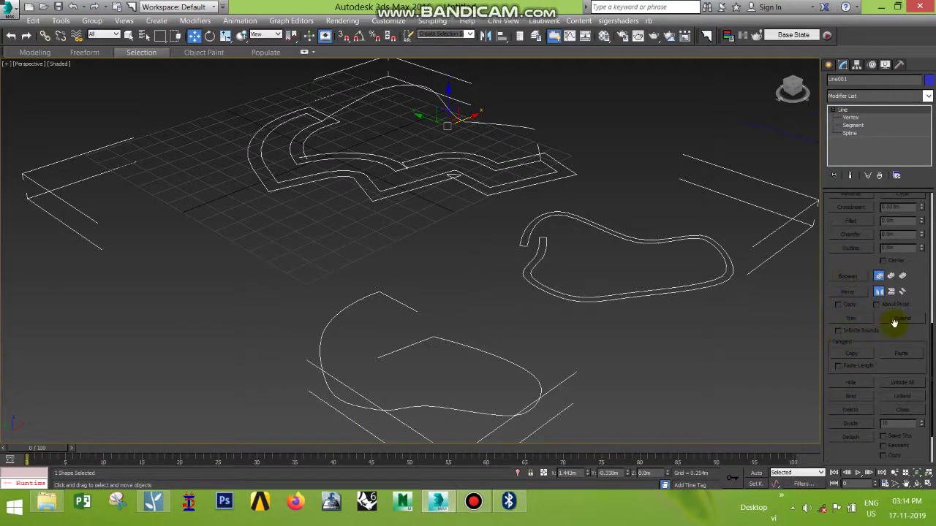
{"action": "left_click", "coordinate": [851, 133]}
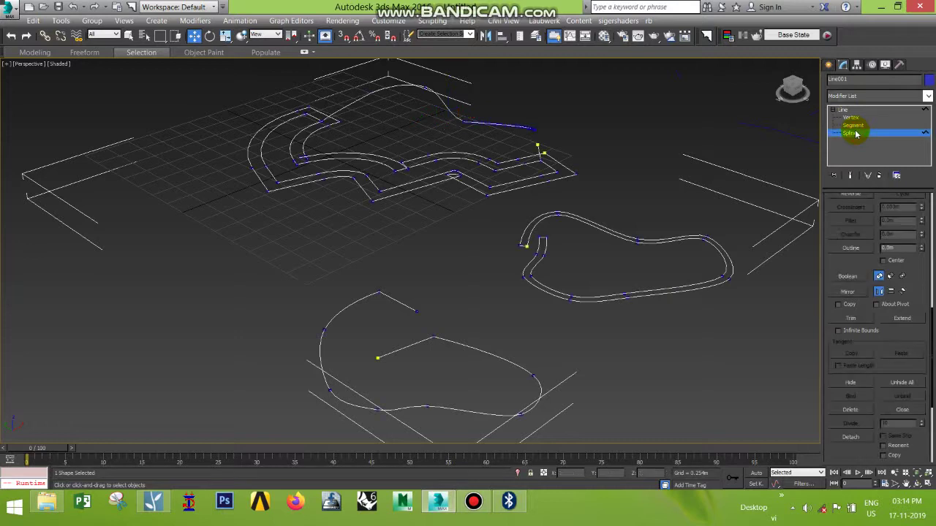
{"action": "left_click", "coordinate": [855, 127]}
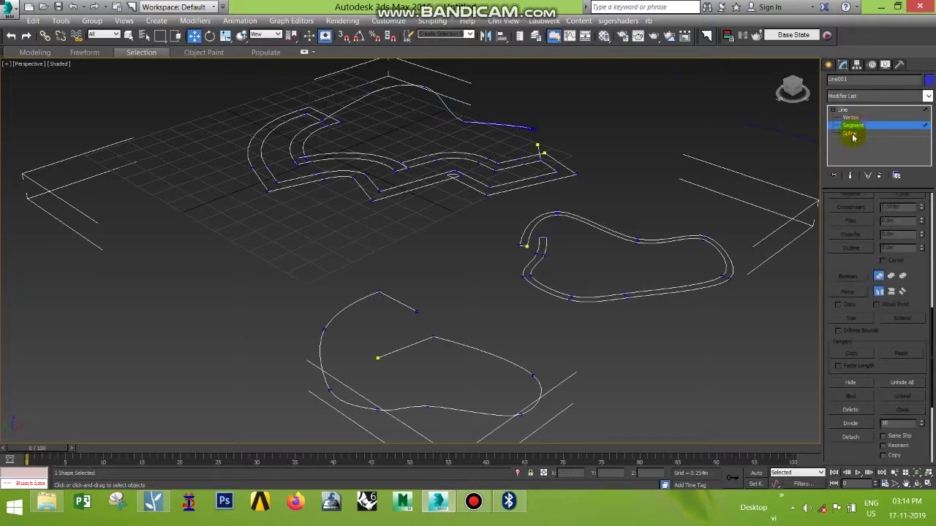
{"action": "left_click", "coordinate": [853, 135]}
Draw a long smooth open line that loops and crosses itself many times in the empty area beside the existing shapes
{"action": "middle_click_drag", "start_coordinate": [759, 328], "coordinate": [550, 321]}
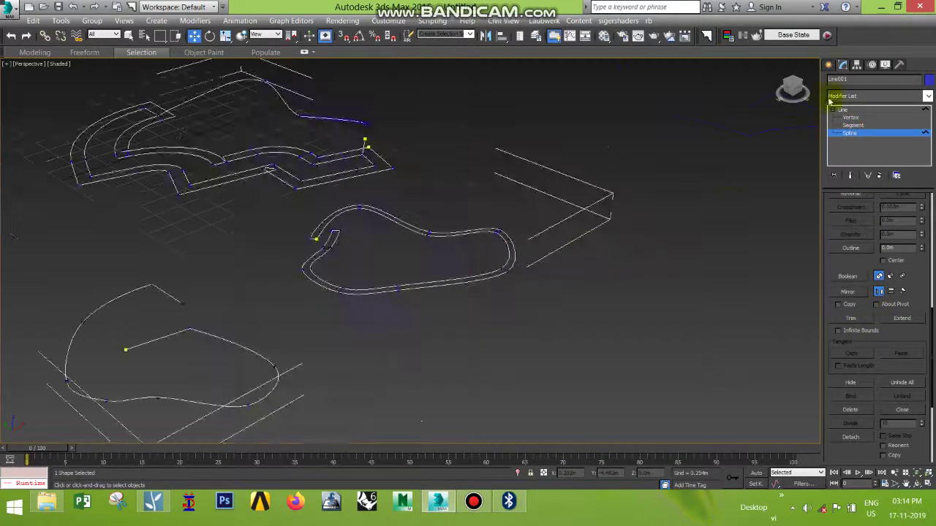
{"action": "left_click", "coordinate": [829, 65]}
{"action": "left_click", "coordinate": [848, 147]}
{"action": "middle_click_drag", "start_coordinate": [616, 271], "coordinate": [441, 223]}
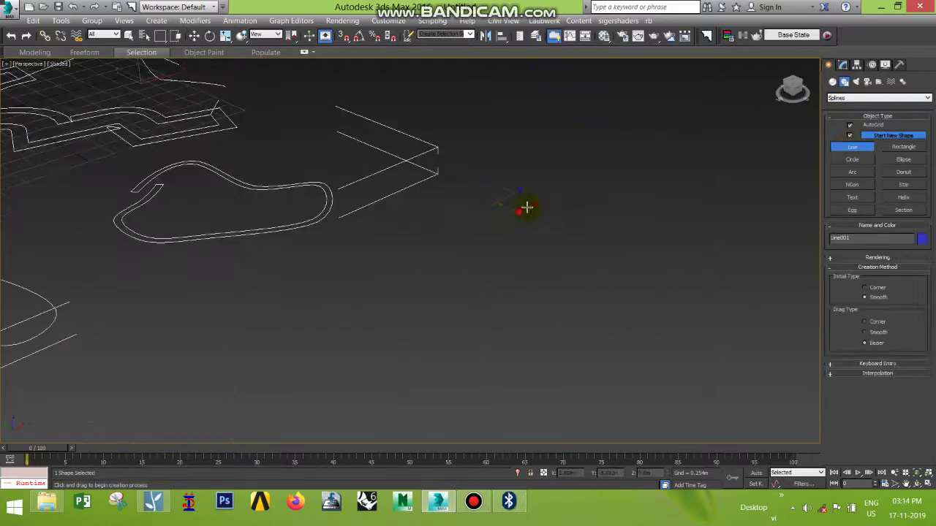
{"action": "left_click", "coordinate": [519, 212]}
{"action": "left_click", "coordinate": [640, 146]}
{"action": "left_click", "coordinate": [771, 263]}
{"action": "left_click", "coordinate": [717, 364]}
{"action": "left_click", "coordinate": [654, 309]}
{"action": "left_click", "coordinate": [718, 198]}
{"action": "left_click", "coordinate": [753, 163]}
{"action": "left_click", "coordinate": [776, 252]}
{"action": "left_click", "coordinate": [702, 285]}
{"action": "left_click", "coordinate": [621, 271]}
{"action": "left_click", "coordinate": [551, 149]}
{"action": "left_click", "coordinate": [723, 109]}
{"action": "left_click", "coordinate": [649, 191]}
{"action": "left_click", "coordinate": [523, 299]}
{"action": "left_click", "coordinate": [505, 380]}
{"action": "left_click", "coordinate": [712, 315]}
{"action": "left_click", "coordinate": [732, 251]}
{"action": "left_click", "coordinate": [630, 219]}
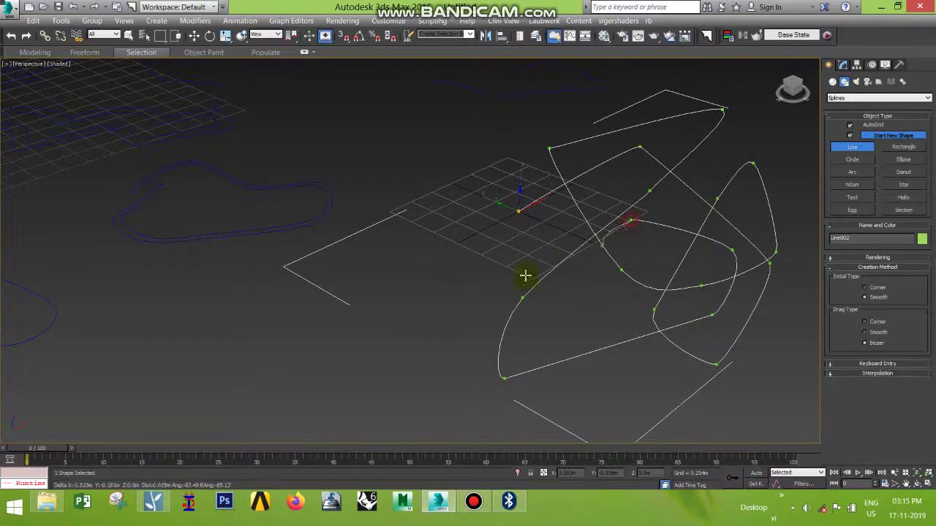
{"action": "left_click", "coordinate": [417, 306]}
{"action": "left_click", "coordinate": [536, 403]}
{"action": "left_click", "coordinate": [582, 316]}
{"action": "right_click", "coordinate": [581, 316]}
Examine the Geometry tools for the new line at Spline and Segment level, selecting its first segment
{"action": "left_click", "coordinate": [843, 64]}
{"action": "left_click", "coordinate": [833, 109]}
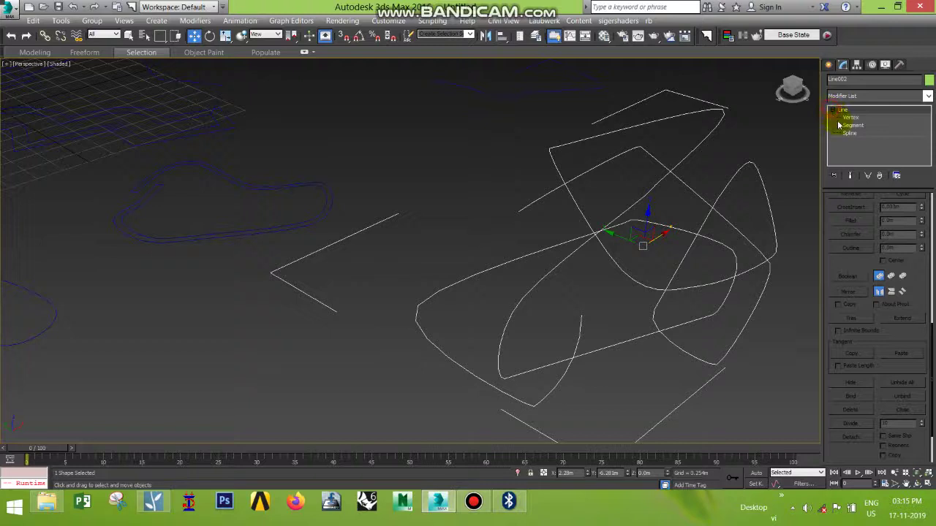
{"action": "left_click", "coordinate": [849, 133]}
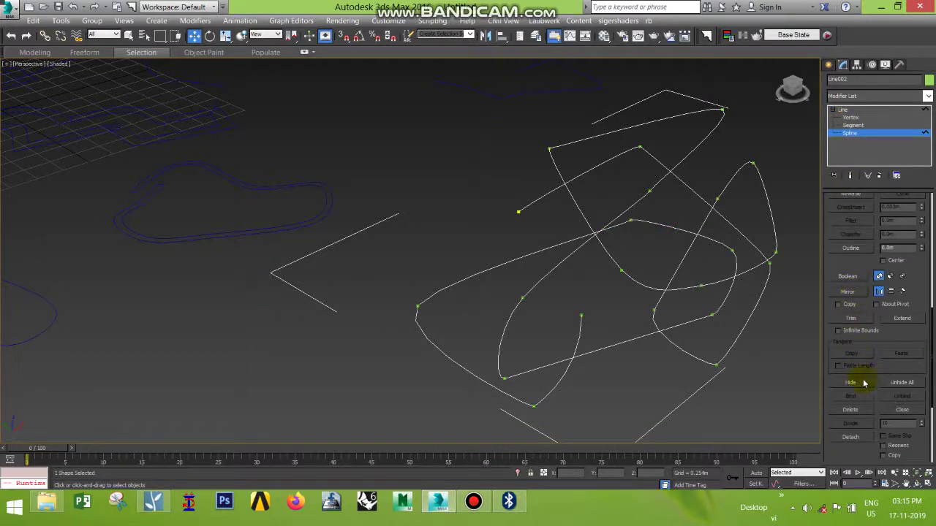
{"action": "scroll", "coordinate": [870, 367], "scroll_direction": "down", "scroll_amount": 5}
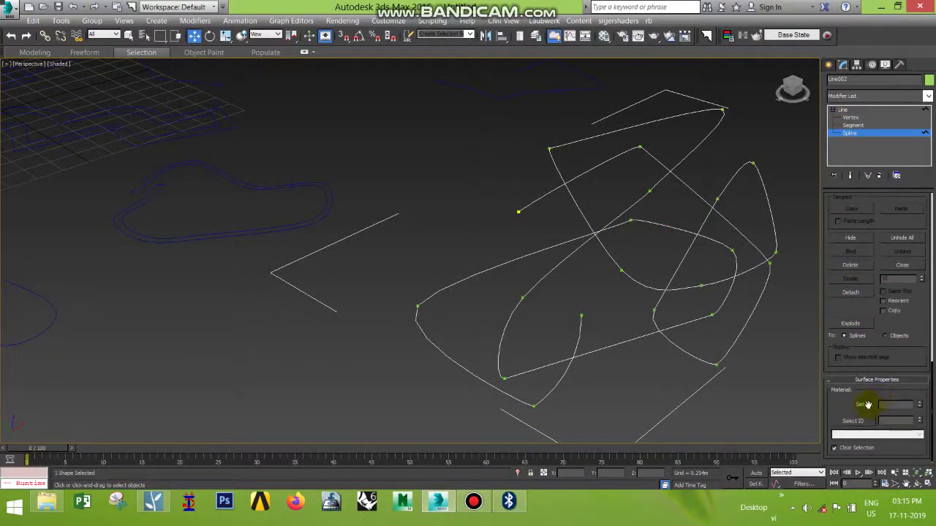
{"action": "left_click", "coordinate": [851, 126]}
{"action": "left_click", "coordinate": [601, 163]}
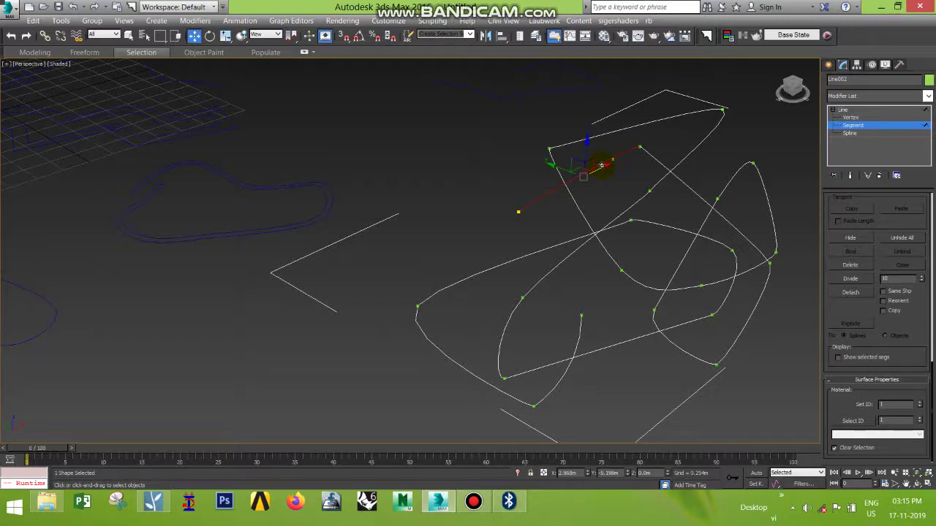
{"action": "left_click", "coordinate": [596, 193]}
{"action": "left_click", "coordinate": [575, 180]}
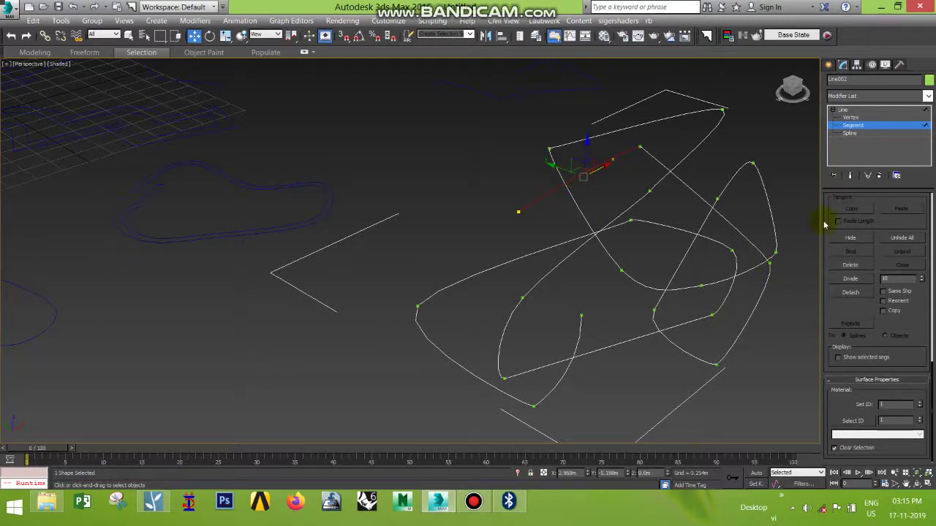
Trim the overhanging start of the line and a short piece between two crossings near its far side at Spline level
{"action": "left_click", "coordinate": [850, 133]}
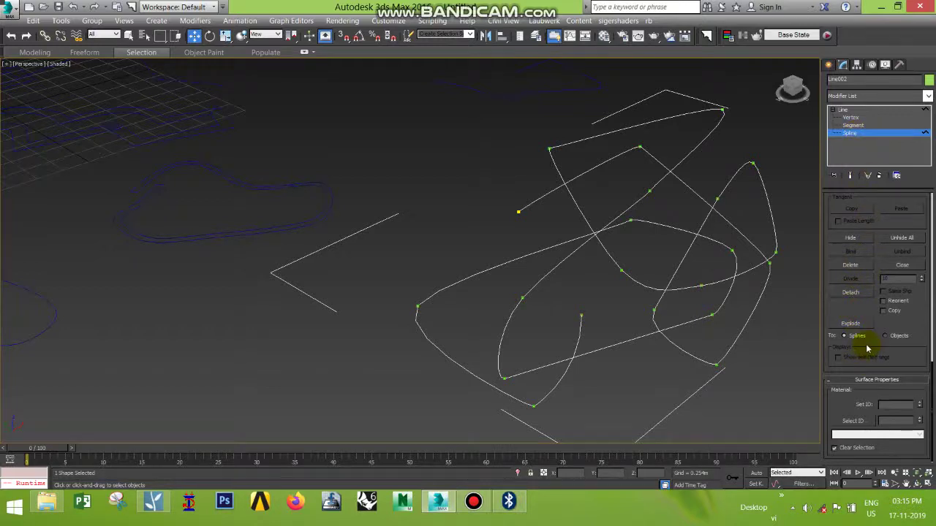
{"action": "left_click_drag", "start_coordinate": [870, 211], "coordinate": [880, 324]}
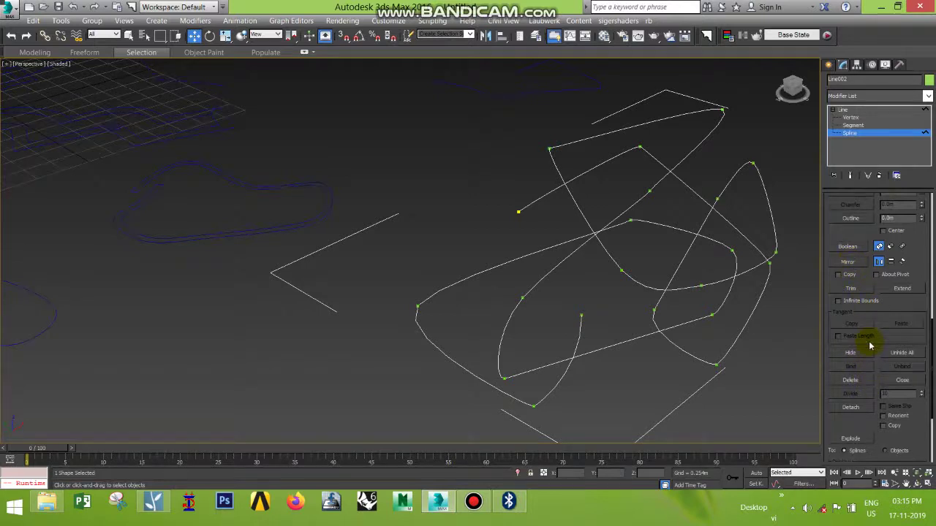
{"action": "scroll", "coordinate": [861, 236], "scroll_direction": "down", "scroll_amount": 4}
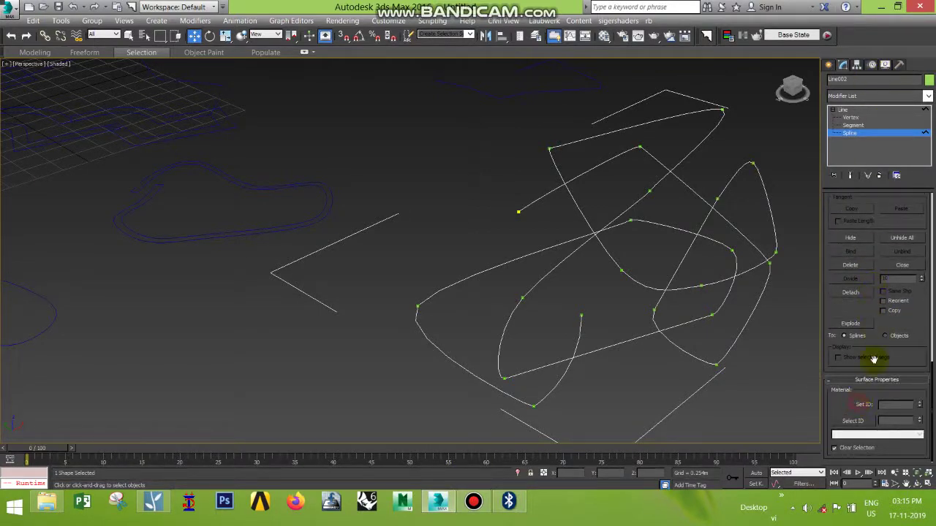
{"action": "scroll", "coordinate": [892, 431], "scroll_direction": "up", "scroll_amount": 3}
{"action": "scroll", "coordinate": [885, 344], "scroll_direction": "up", "scroll_amount": 3}
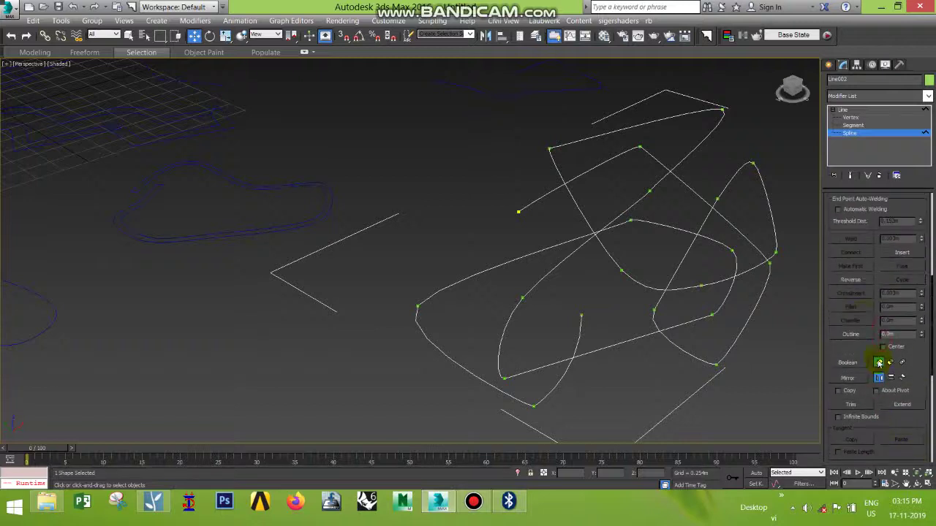
{"action": "scroll", "coordinate": [888, 343], "scroll_direction": "up", "scroll_amount": 3}
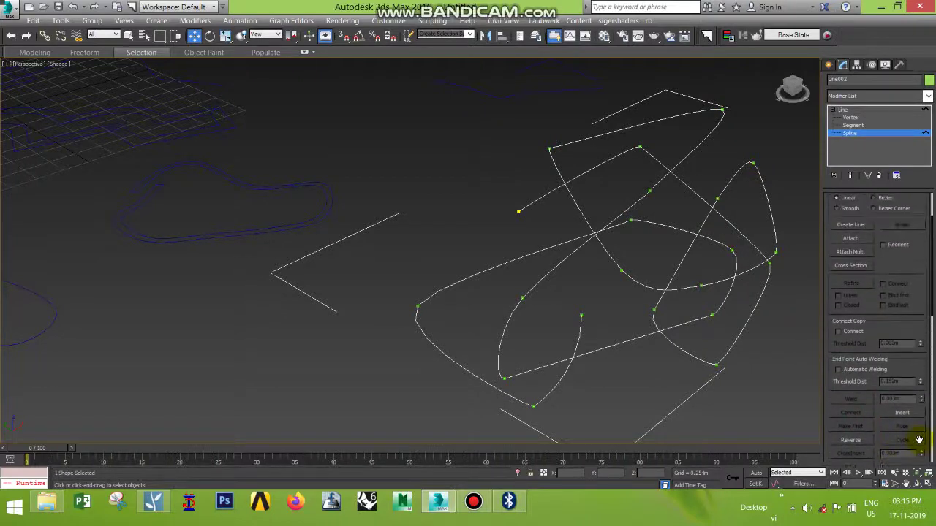
{"action": "scroll", "coordinate": [889, 351], "scroll_direction": "down", "scroll_amount": 6}
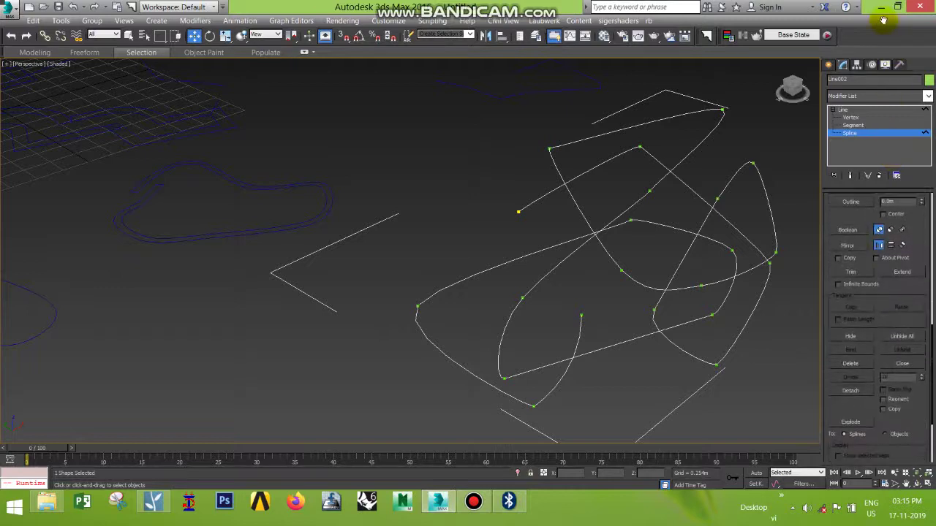
{"action": "left_click", "coordinate": [851, 273]}
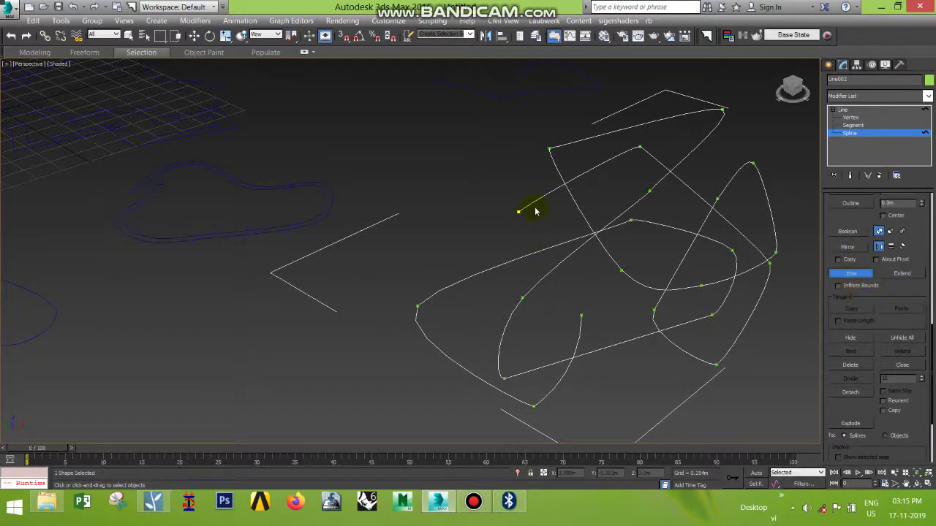
{"action": "middle_click_drag", "start_coordinate": [643, 163], "coordinate": [668, 224]}
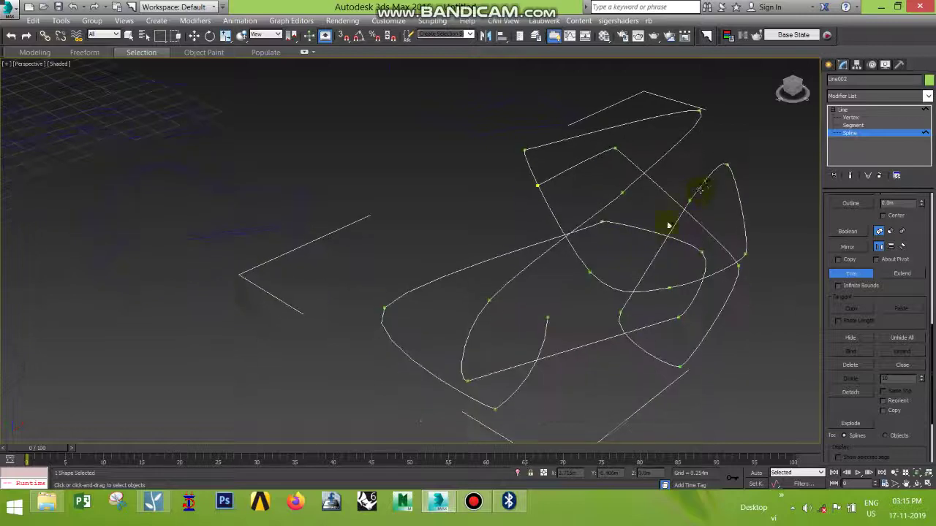
{"action": "left_click", "coordinate": [719, 272]}
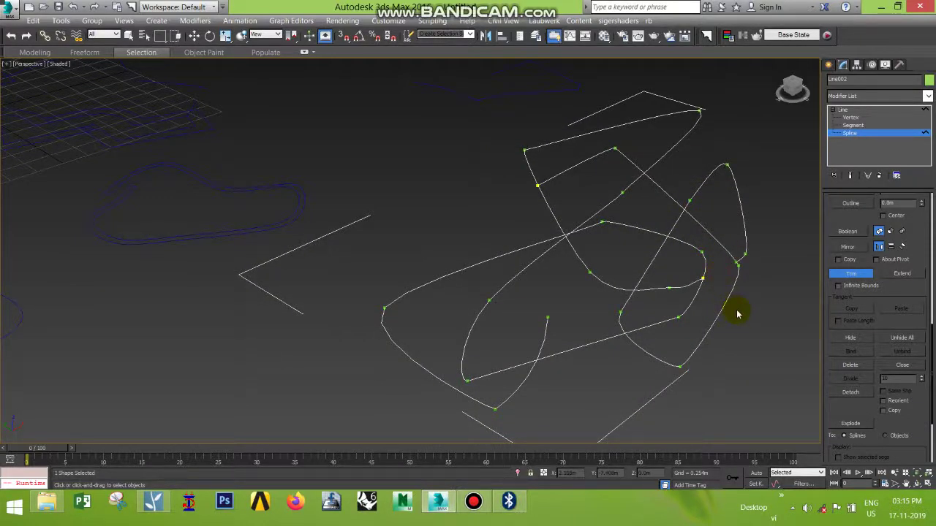
Extend the trimmed end to the opposite curve and the line's free inner end across two successive crossings, and leave Extend
{"action": "left_click", "coordinate": [902, 273]}
{"action": "left_click", "coordinate": [745, 236]}
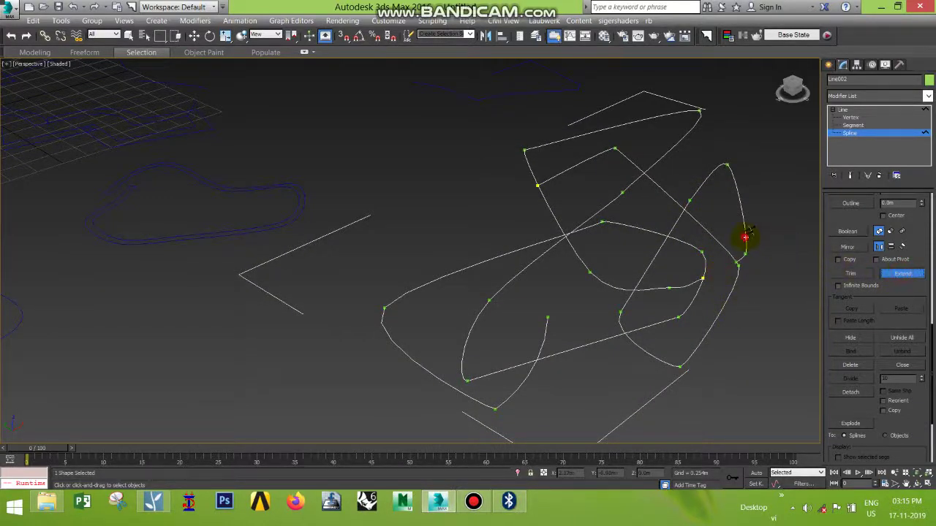
{"action": "left_click", "coordinate": [712, 279]}
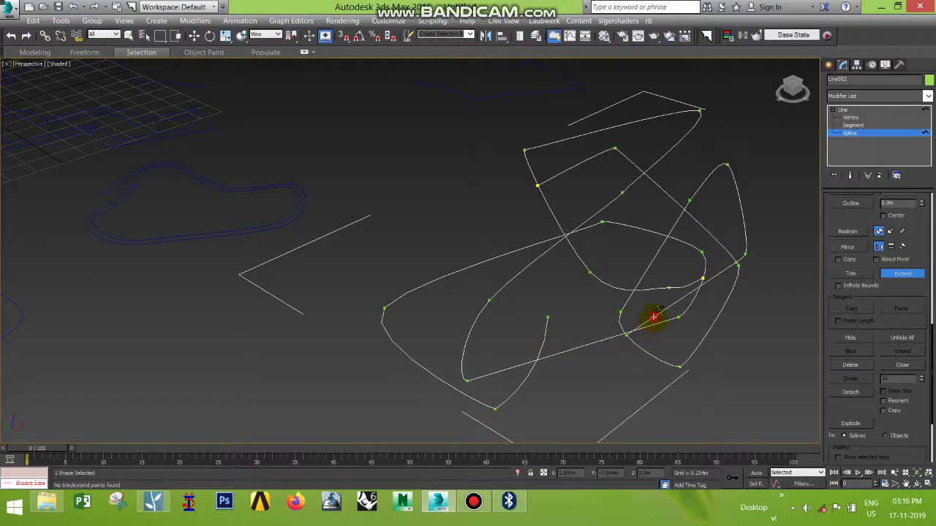
{"action": "middle_click_drag", "start_coordinate": [537, 369], "coordinate": [572, 335]}
{"action": "left_click", "coordinate": [604, 282]}
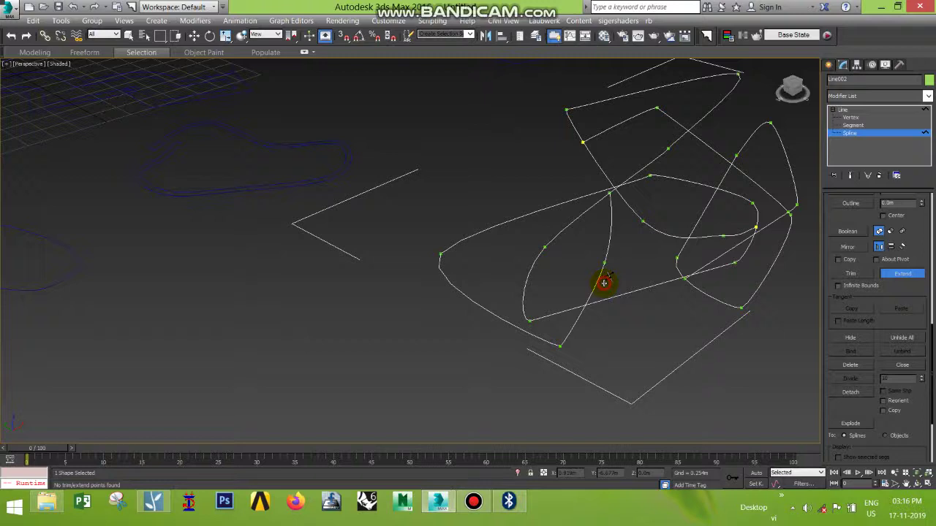
{"action": "left_click", "coordinate": [610, 203]}
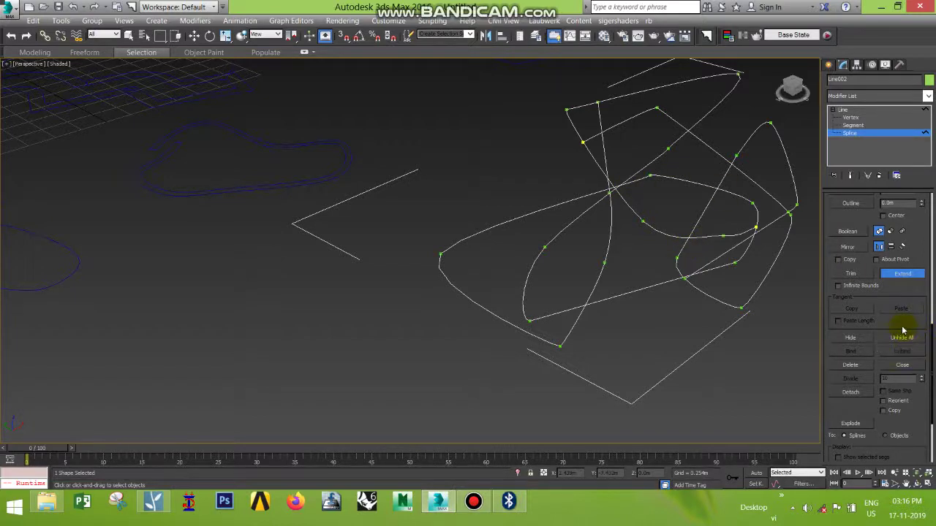
{"action": "left_click", "coordinate": [902, 275]}
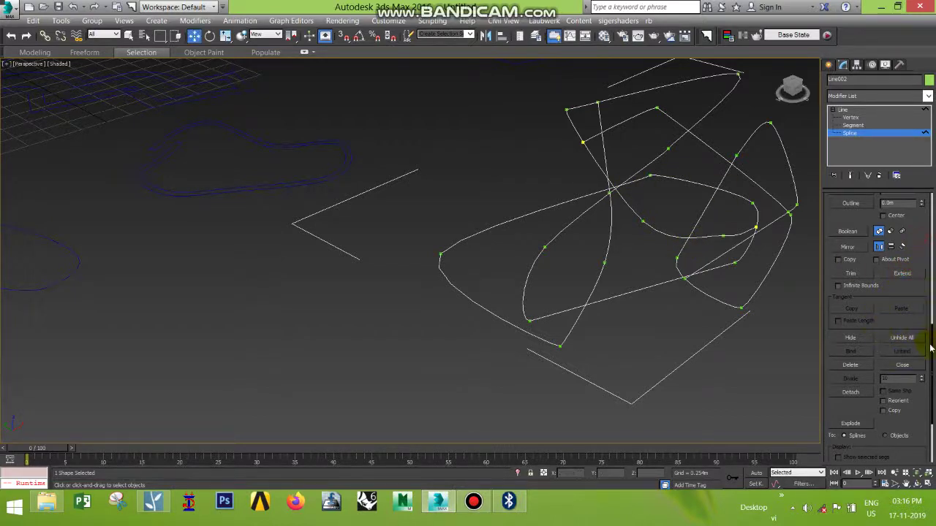
Leave Spline level and delete all the shapes in the scene
{"action": "scroll", "coordinate": [867, 244], "scroll_direction": "up", "scroll_amount": 8}
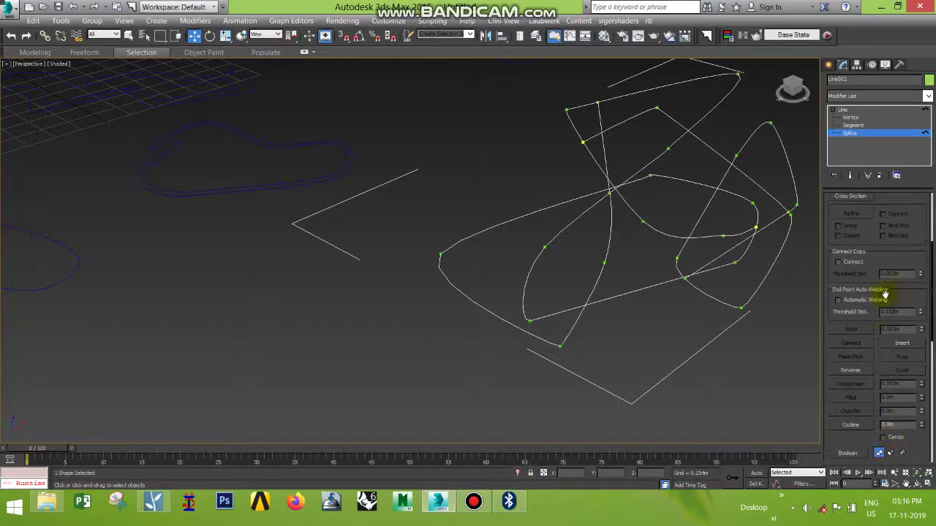
{"action": "middle_click_drag", "start_coordinate": [679, 324], "coordinate": [613, 360]}
{"action": "left_click", "coordinate": [845, 111]}
{"action": "scroll", "coordinate": [651, 307], "scroll_direction": "down", "scroll_amount": 6}
{"action": "left_click_drag", "start_coordinate": [697, 357], "coordinate": [251, 169]}
{"action": "key", "text": "Delete"}
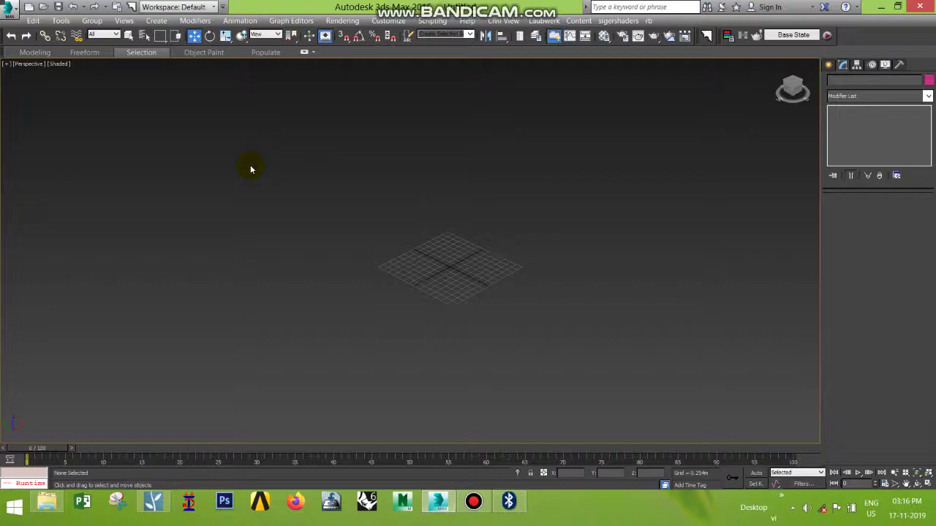
{"action": "left_click", "coordinate": [474, 501]}
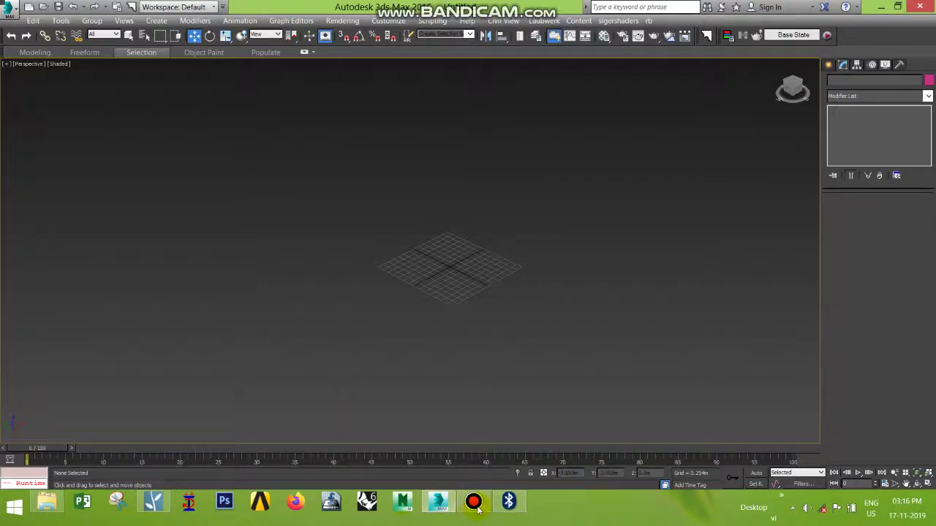